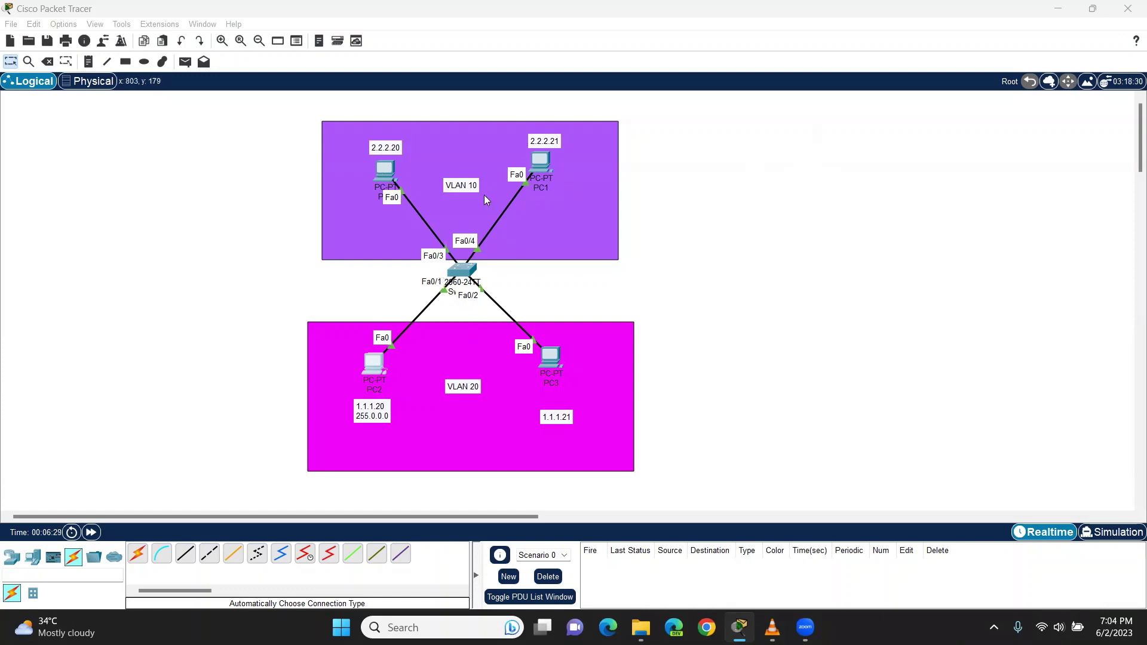
Move the purple and magenta VLAN rectangles off the topology onto the empty canvas beside it
left_click_drag(485, 201, 962, 218)
left_click_drag(588, 378, 970, 375)
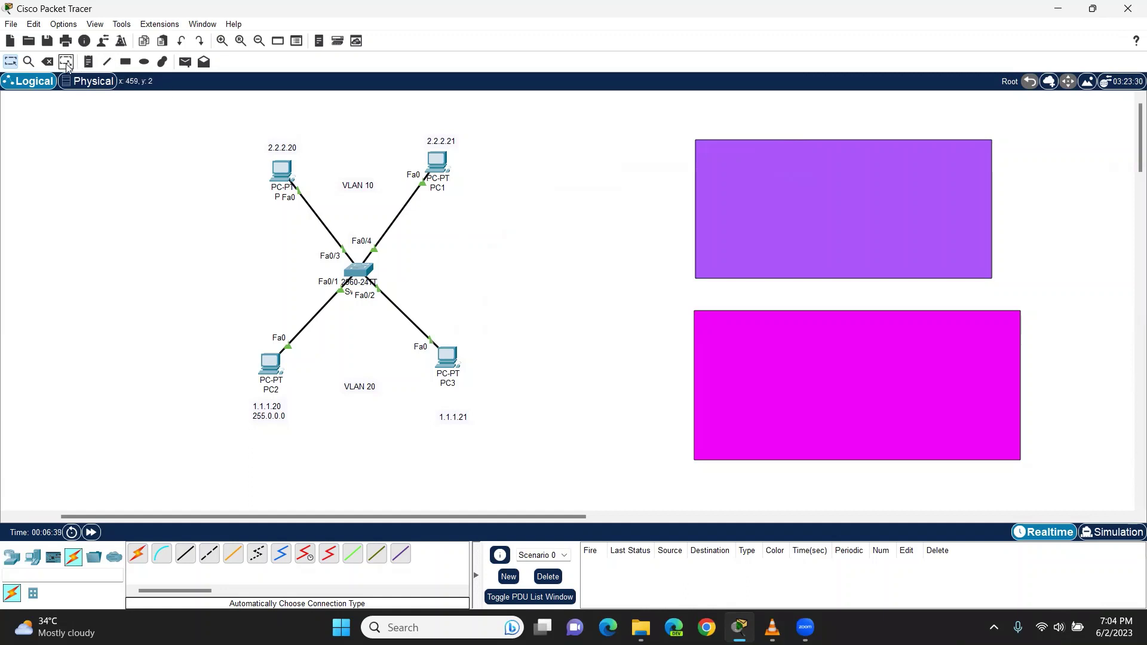
left_click_drag(195, 111, 536, 252)
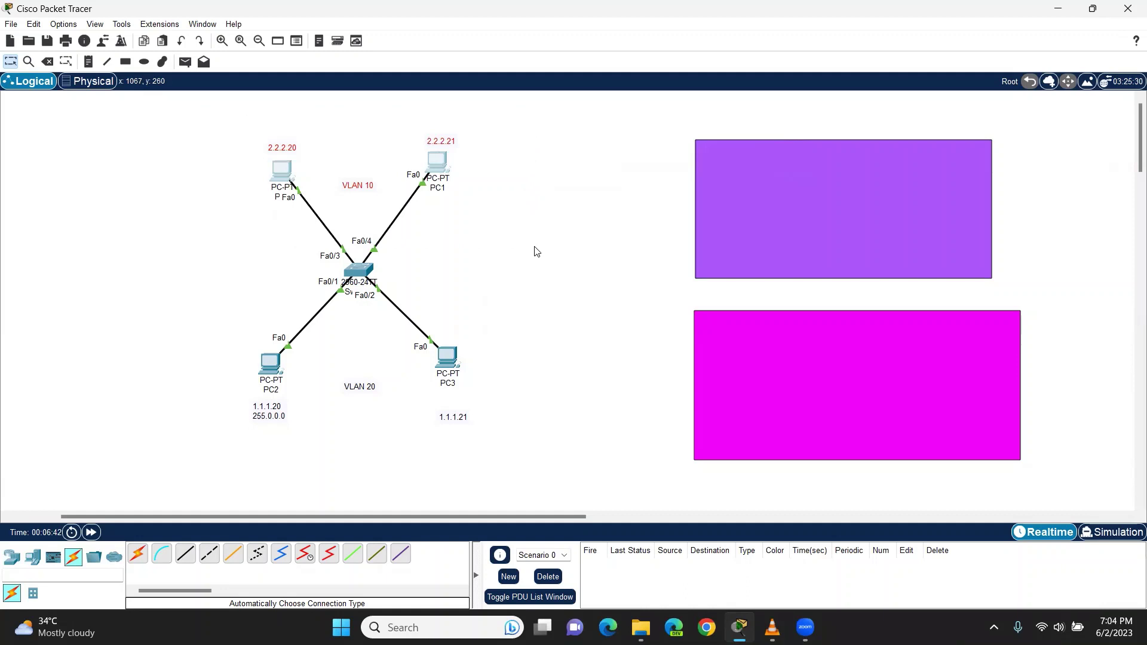
left_click_drag(512, 307, 166, 478)
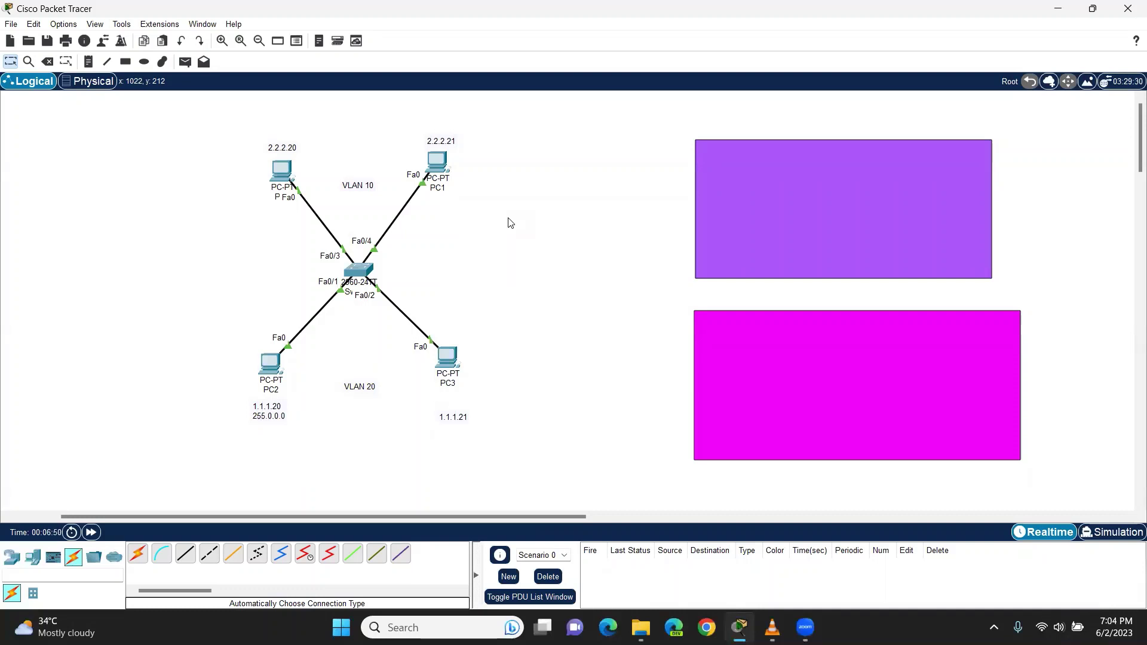
left_click(184, 62)
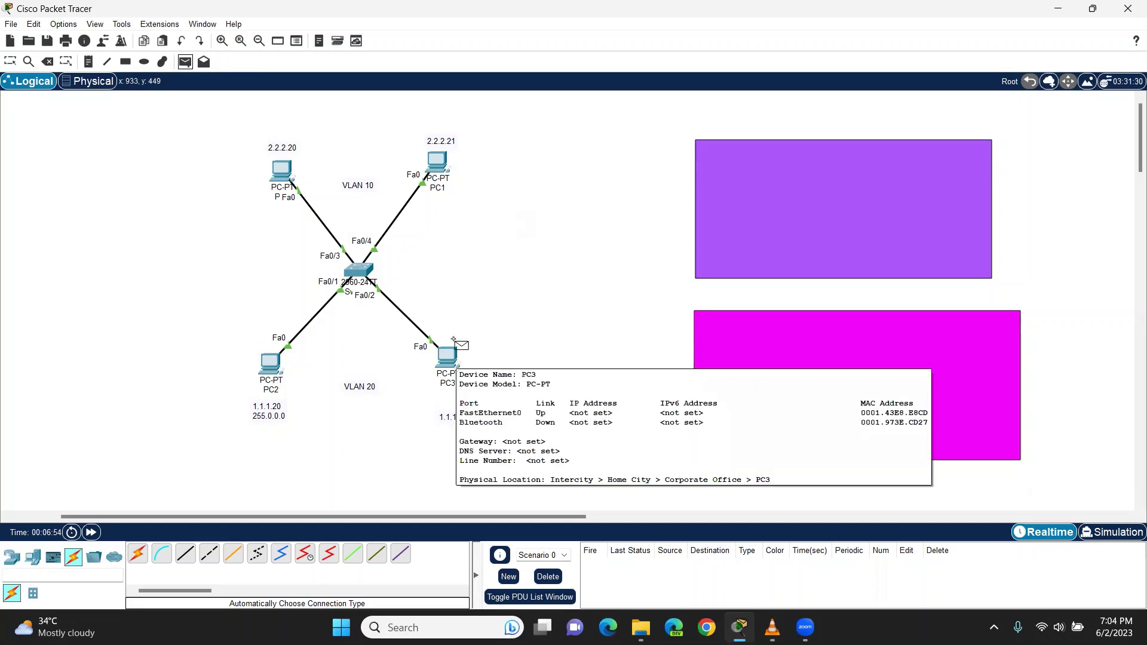
key("Escape")
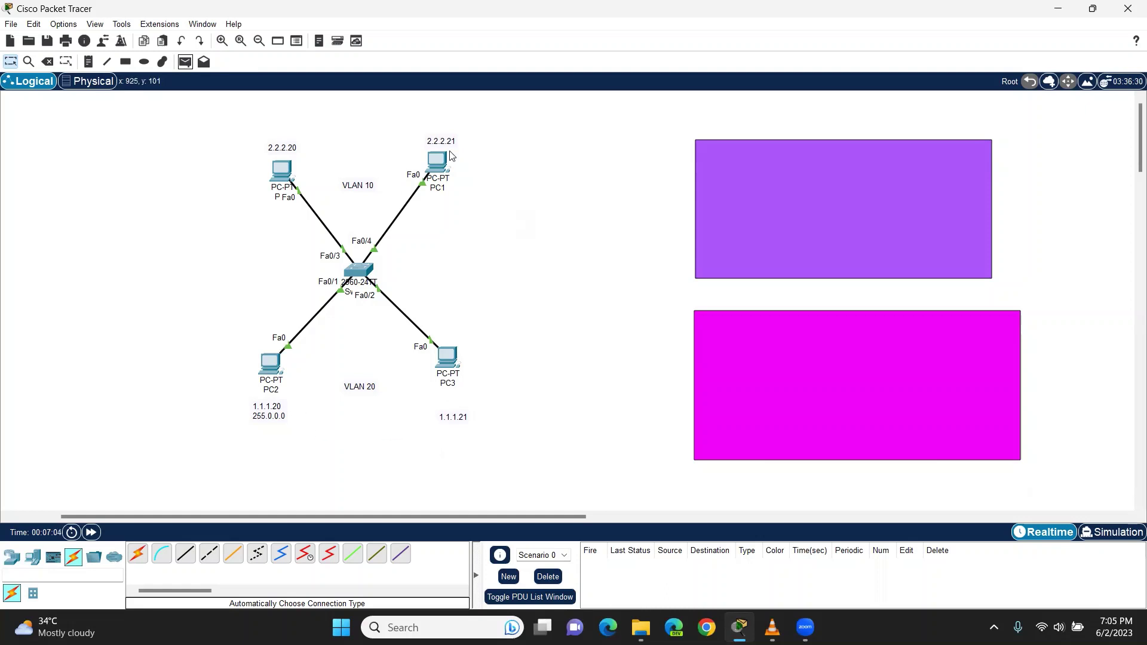
Move the 2.2.2.20 and 2.2.2.21 labels away from the topology and place copies of the 1.1.1.20 255.0.0.0 label above PC0 and PC1
left_click_drag(273, 148, 27, 371)
left_click_drag(440, 142, 75, 402)
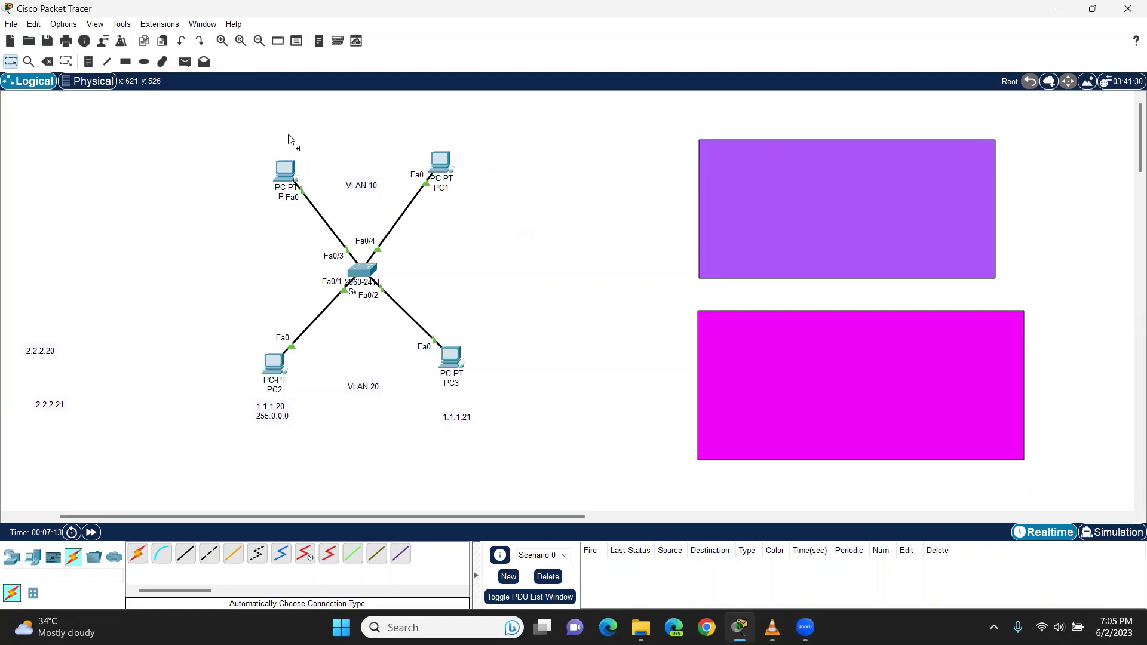
type("1.1.1.20 255.0.0.0")
left_click_drag(305, 144, 455, 143)
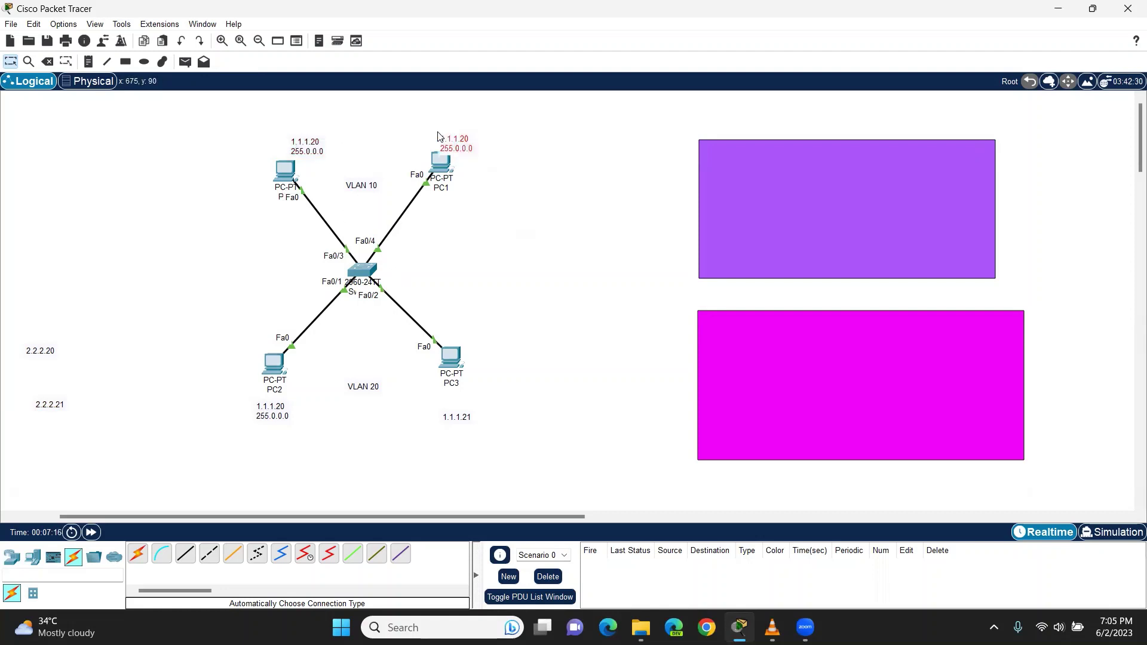
Change the address in the label above PC0 to 1.1.1.22 and in the label above PC1 to 1.1.1.23
left_click(316, 148)
left_click(305, 137)
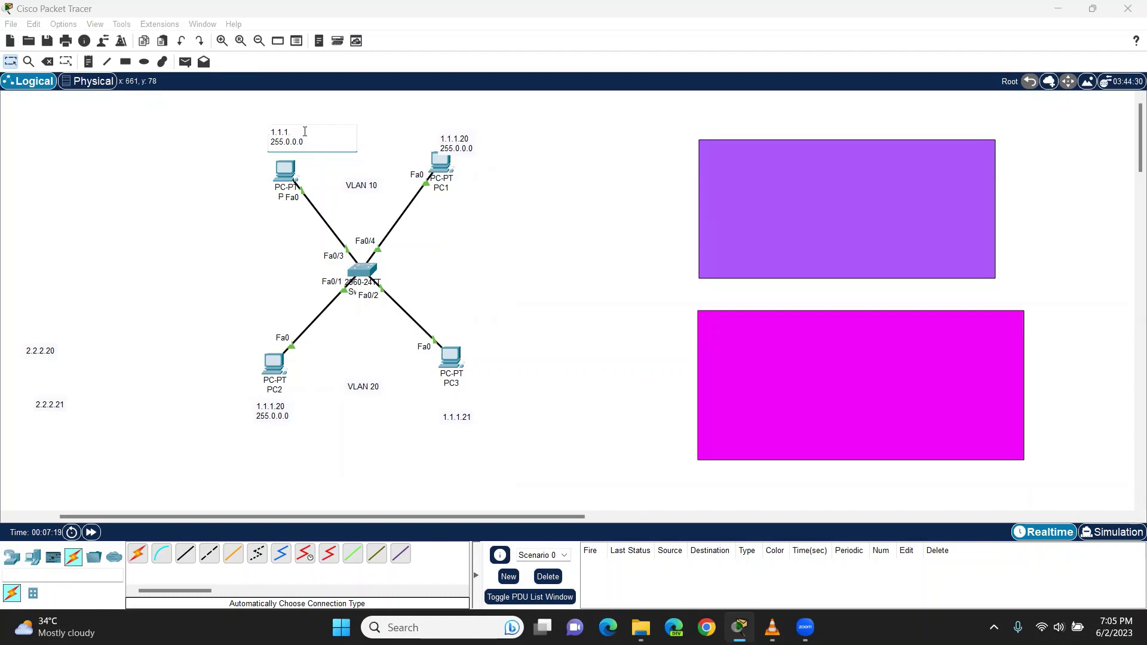
type("22")
left_click(468, 145)
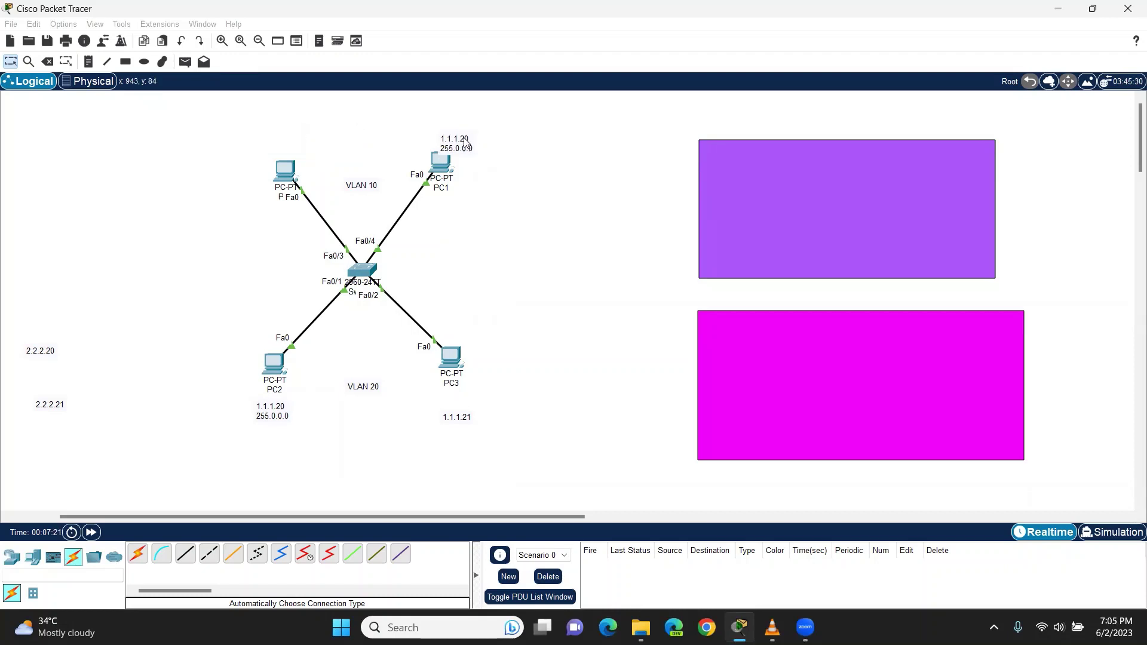
left_click_drag(468, 145, 456, 131)
left_click(458, 129)
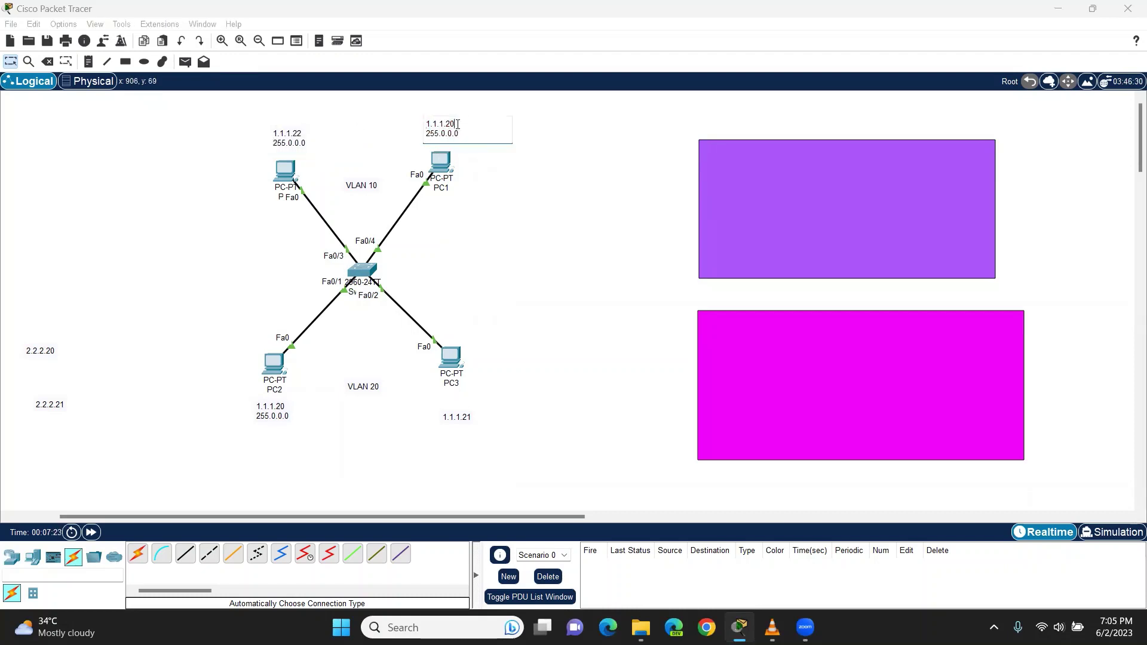
left_click(631, 205)
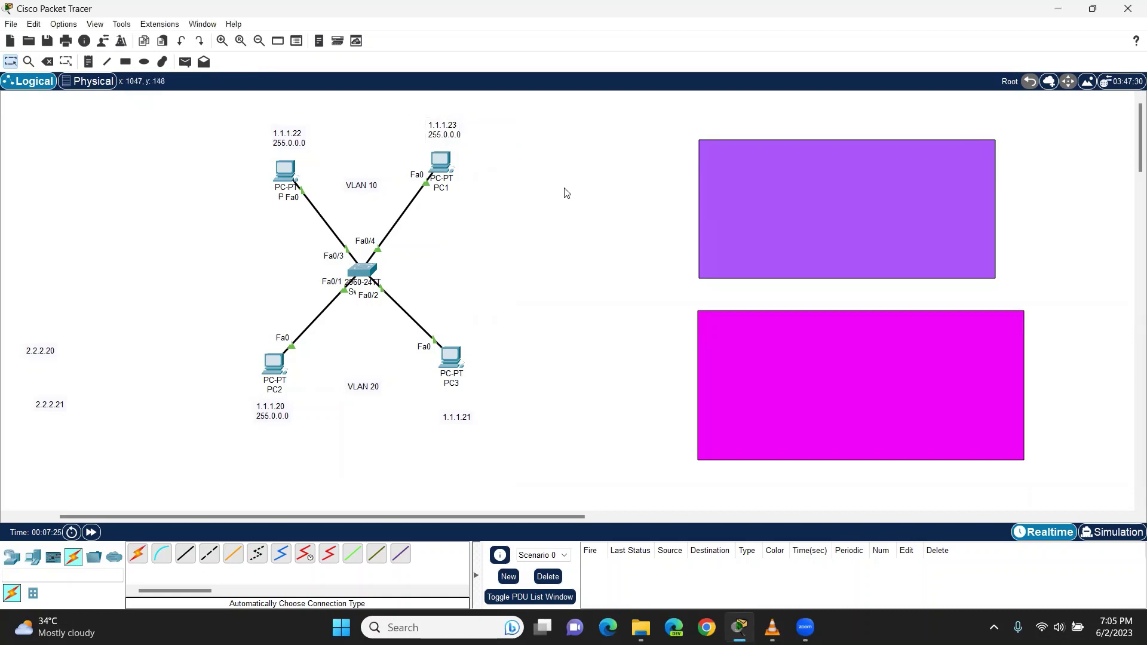
Move the purple rectangle back behind the VLAN 10 PCs and the magenta rectangle behind the VLAN 20 PCs
left_click_drag(795, 182, 327, 147)
left_click_drag(853, 398, 368, 404)
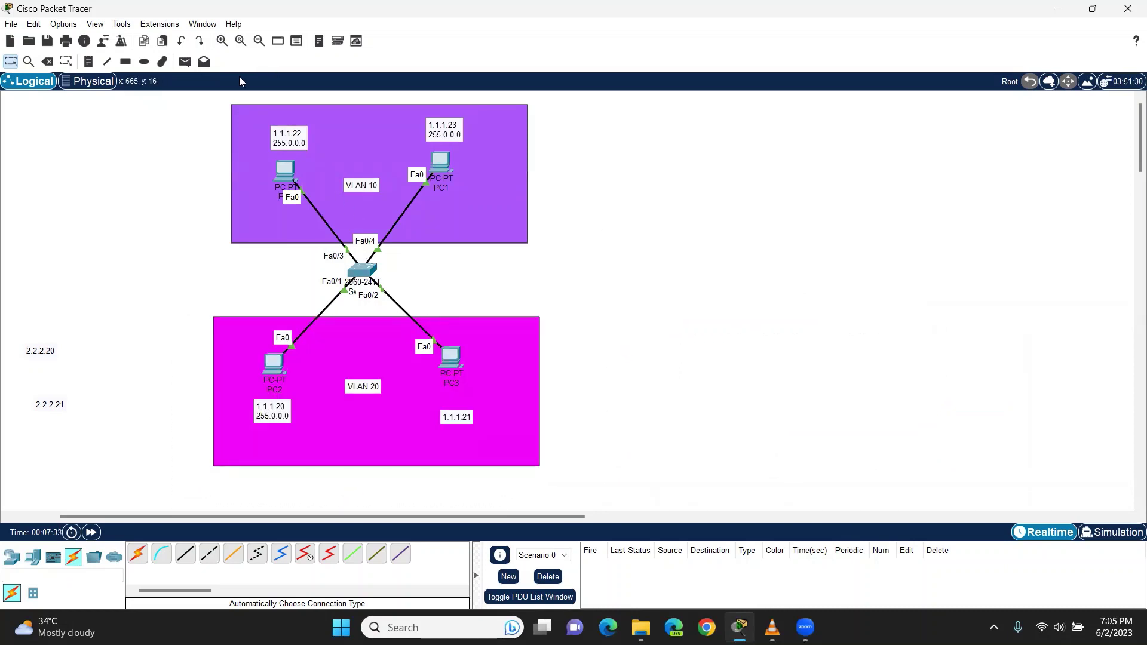
Give PC0 the static IPv4 address 1.1.1.22 with the default subnet mask 255.0.0.0
left_click(278, 172)
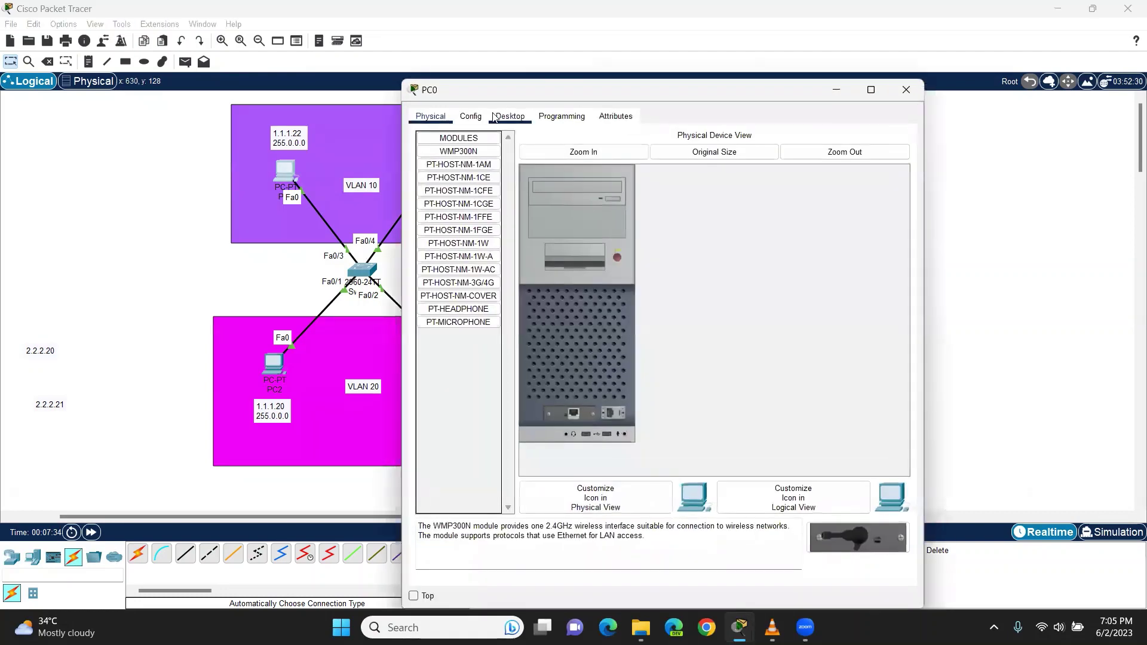
left_click(510, 116)
left_click(463, 164)
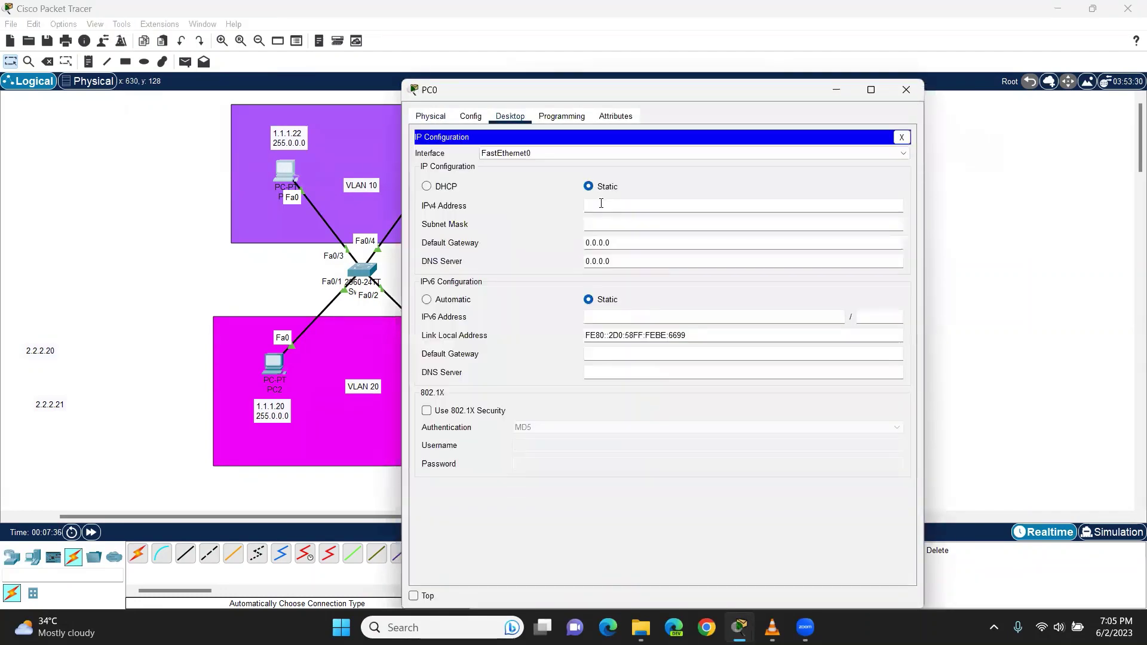
type("1.1.1.22")
key("Tab")
left_click(906, 90)
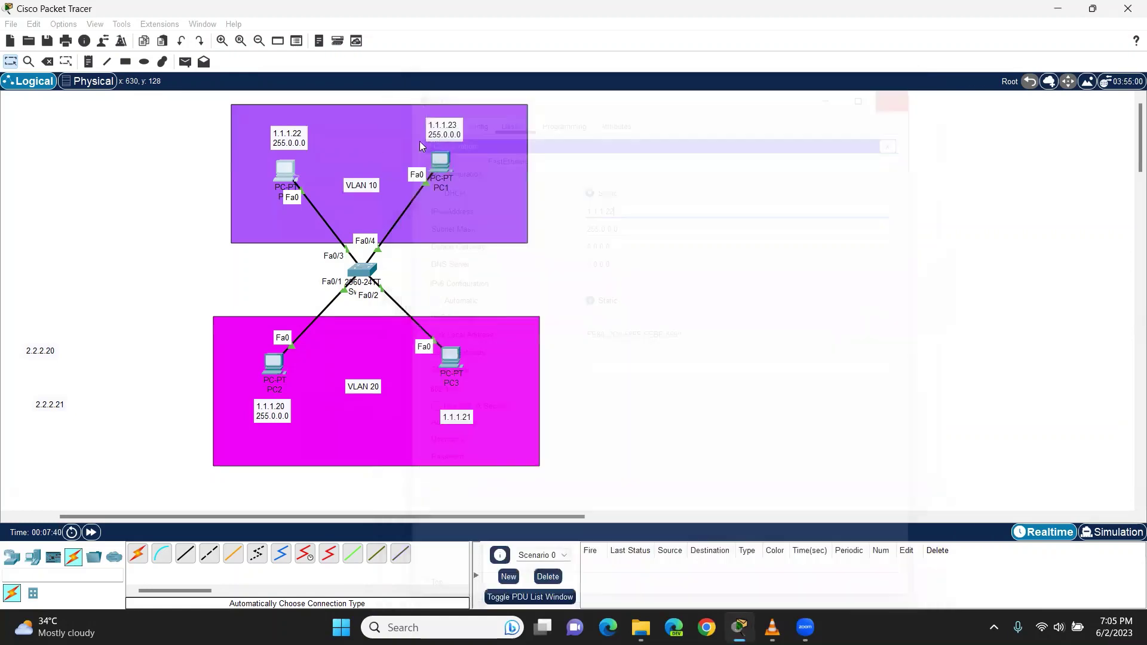
Give PC1 the static IPv4 address 1.1.1.23 with the default subnet mask 255.0.0.0
left_click(442, 162)
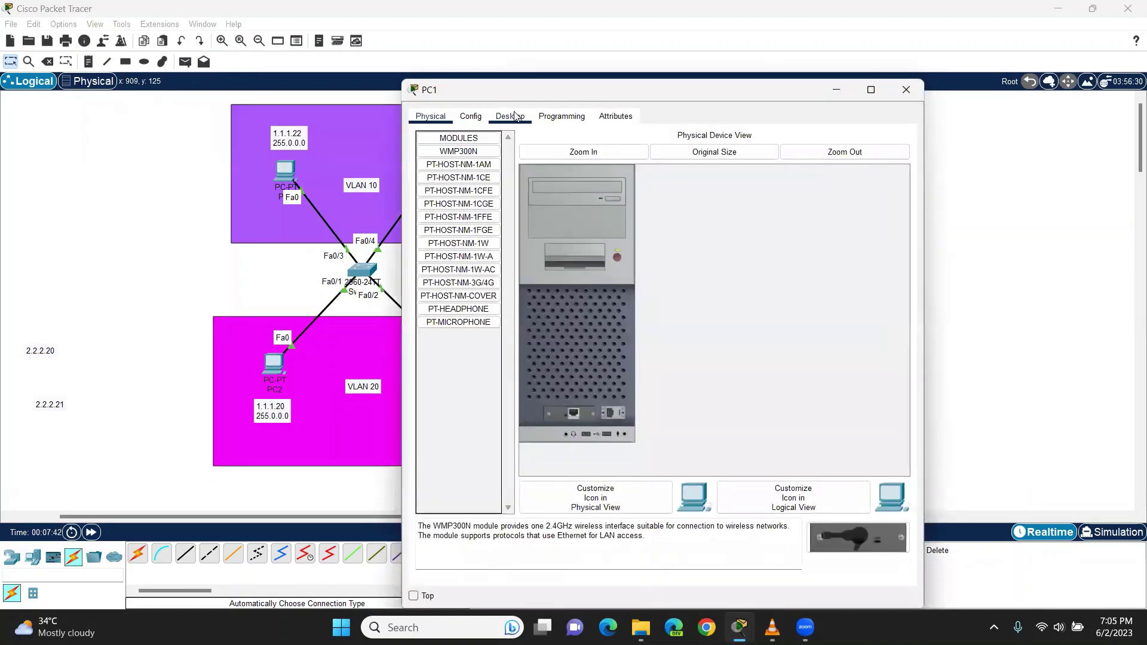
left_click(515, 115)
left_click(551, 167)
key("Return")
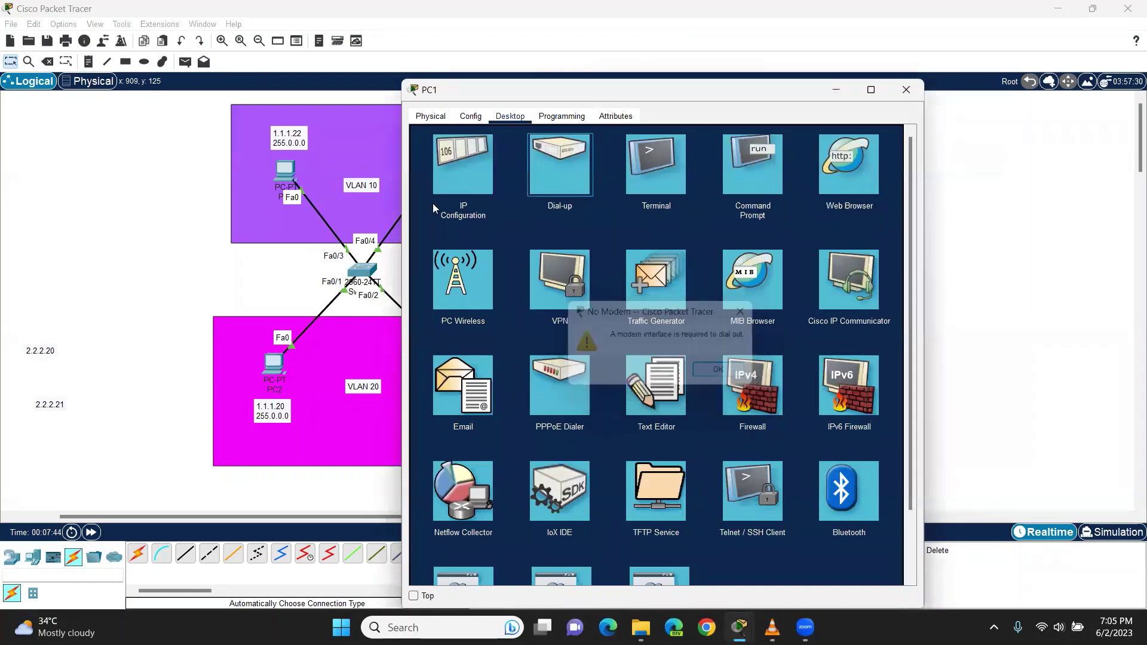
left_click(482, 190)
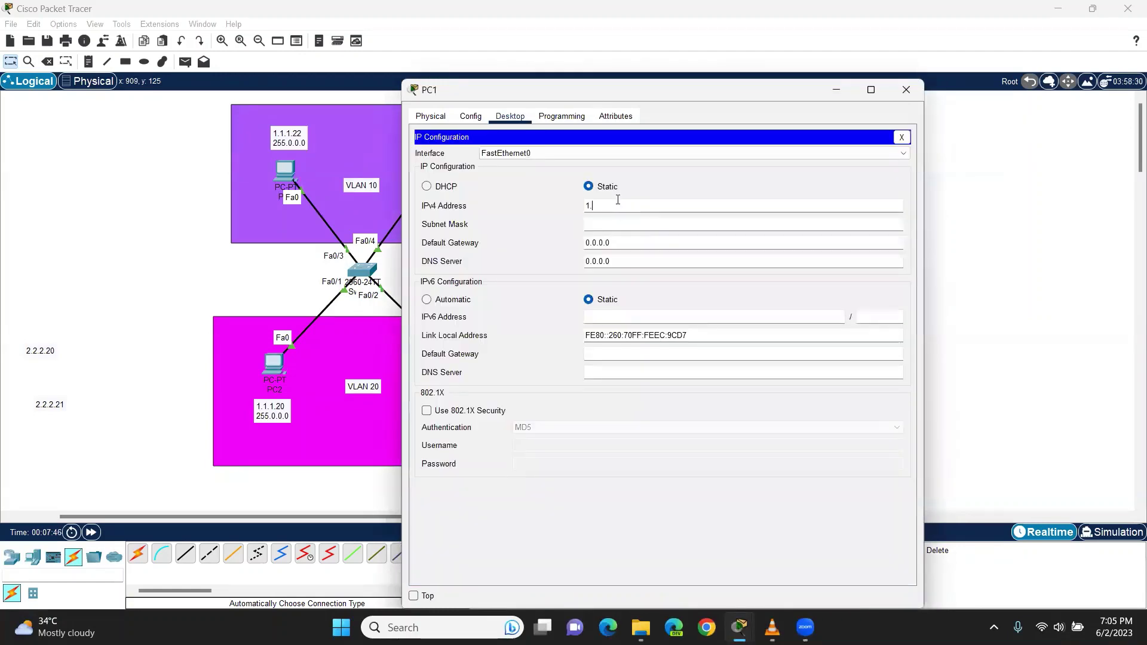
left_click(618, 199)
type("1.1.1.23")
key("ctrl+a")
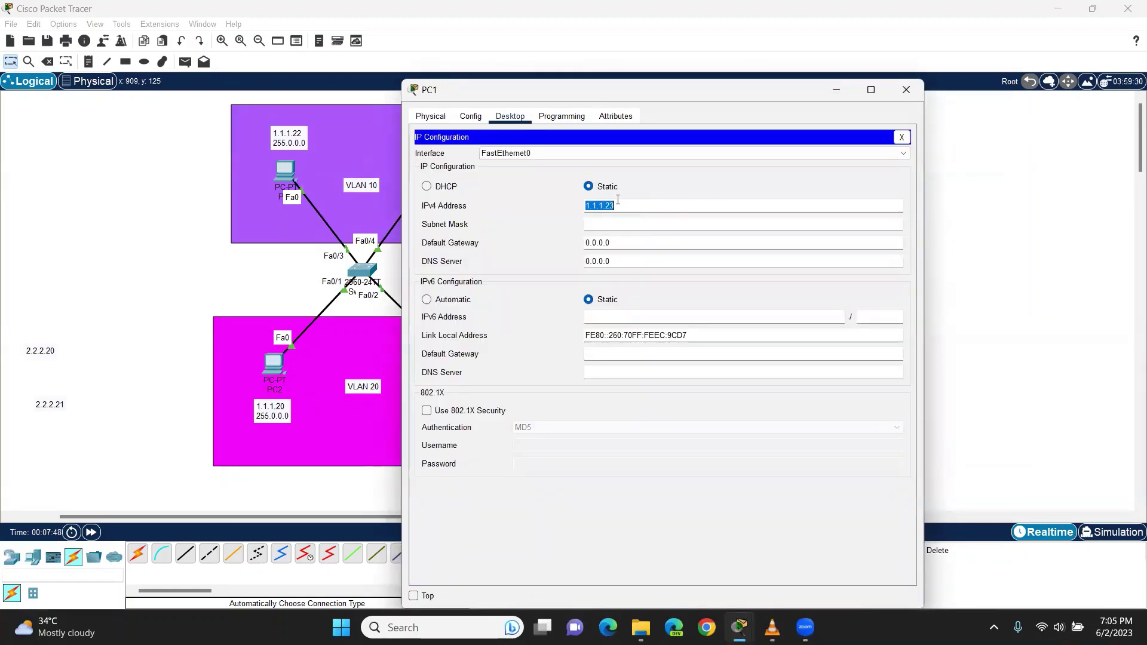
left_click(661, 225)
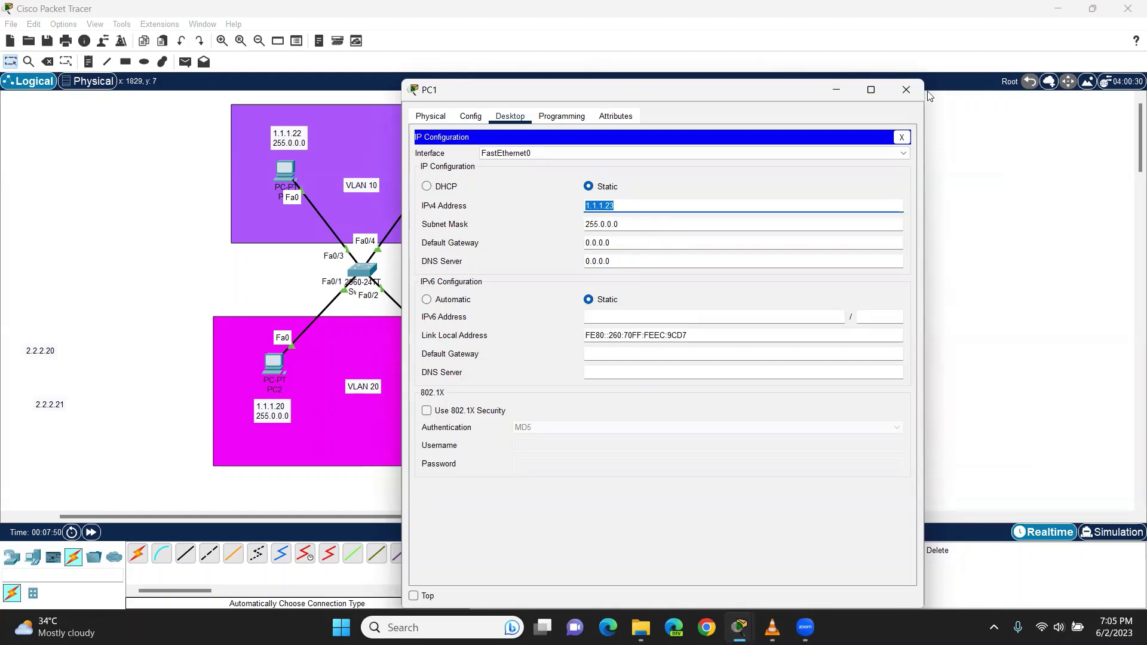
left_click(889, 99)
Check the IP configuration of PC2
left_click(275, 368)
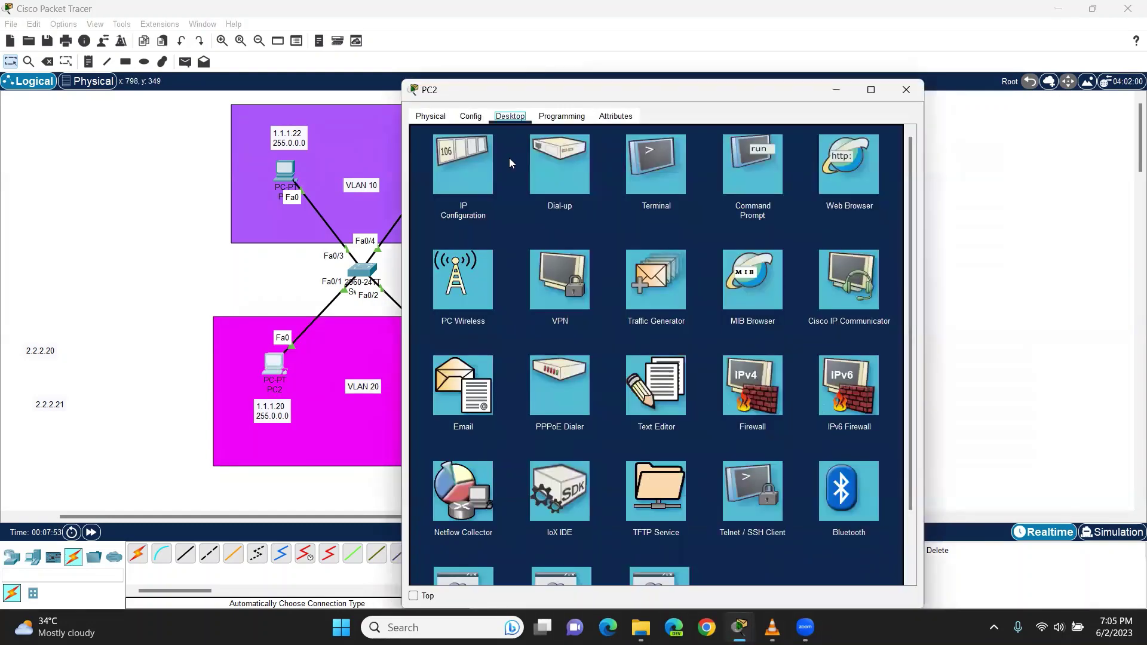
left_click(472, 165)
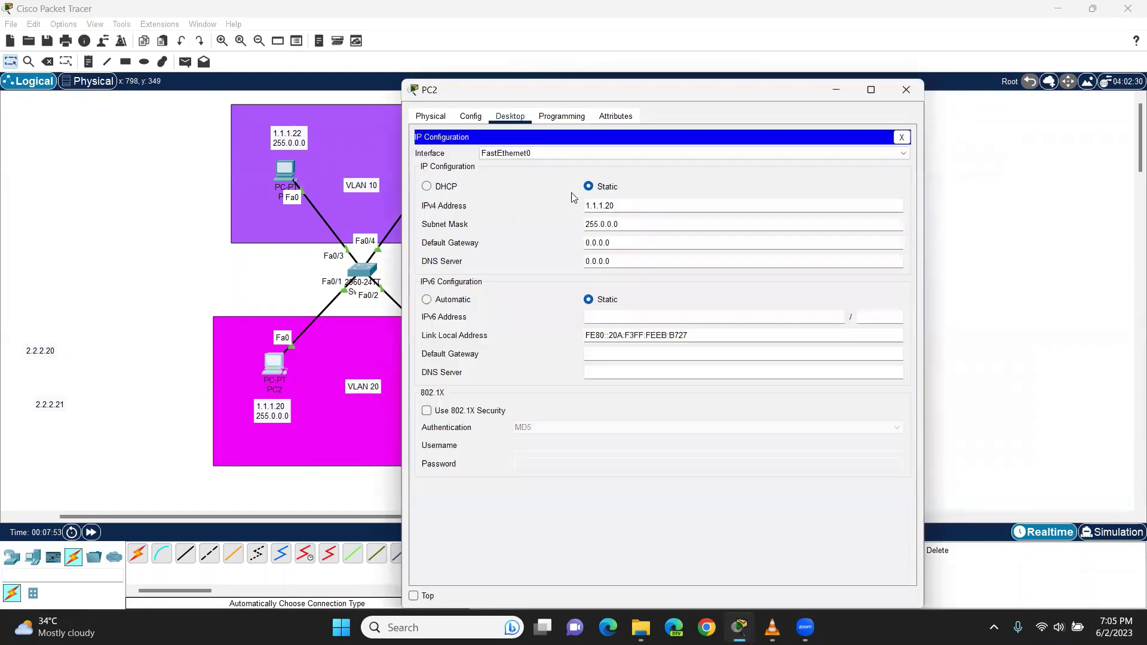
left_click(908, 90)
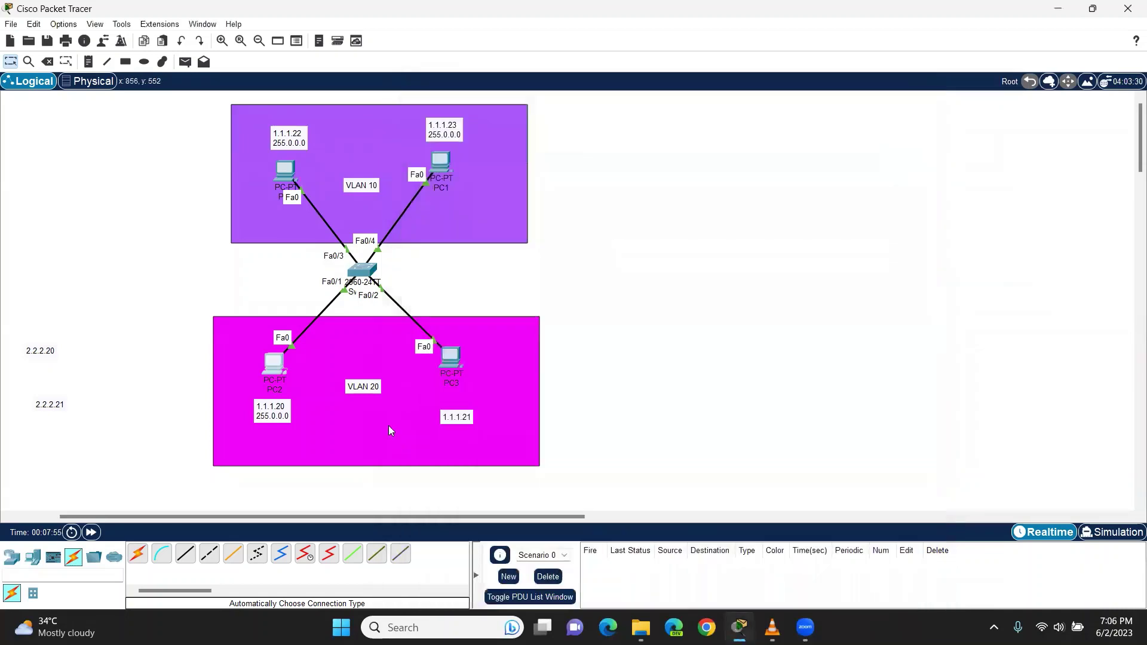
Give PC3 the static IPv4 address 1.1.1.21 with the default subnet mask
left_click(436, 374)
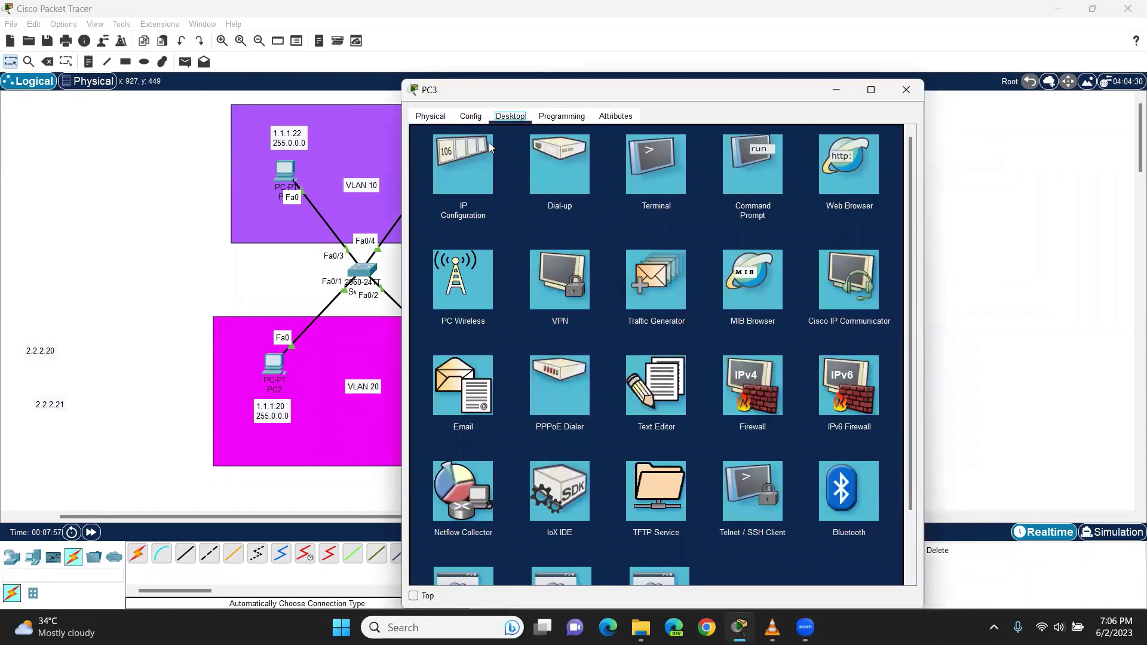
left_click(487, 149)
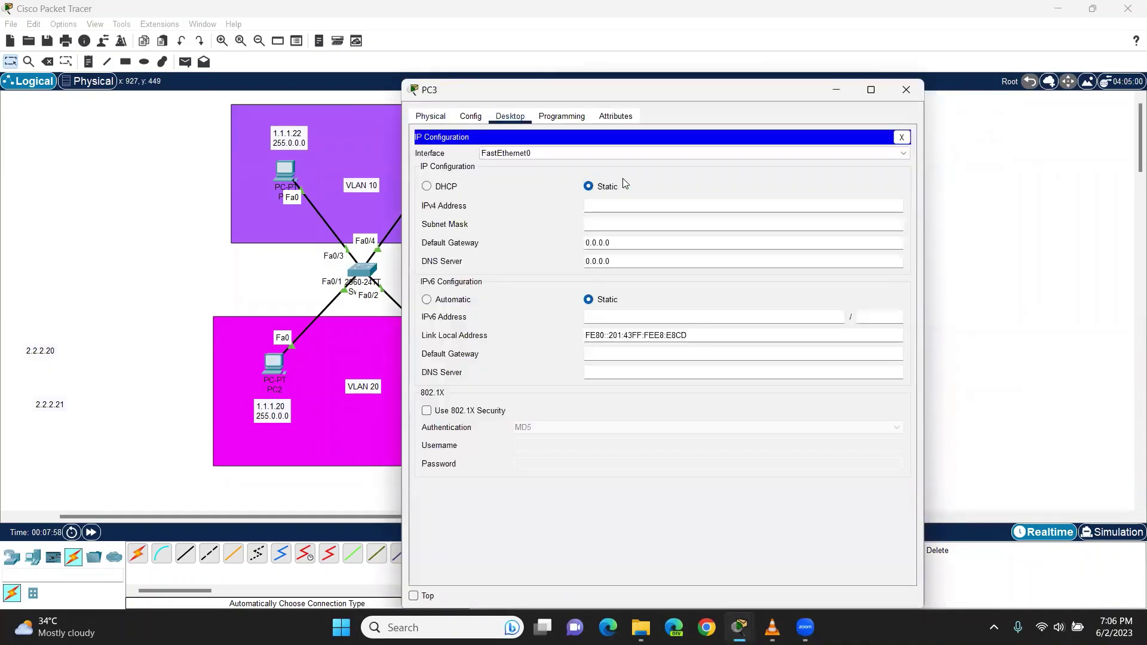
left_click(608, 207)
type("1.1.1.21")
key("Tab")
left_click(906, 90)
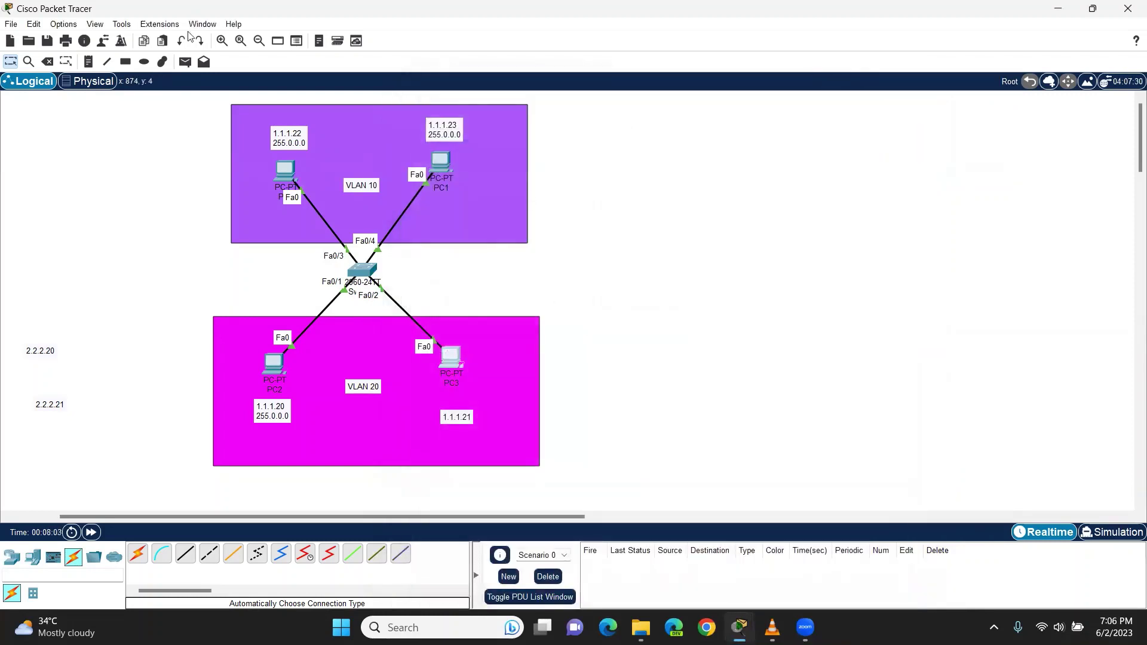
Test connectivity with a simple PDU from PC2 to PC1, and delete the test scenario
left_click(185, 62)
left_click(273, 362)
left_click(457, 163)
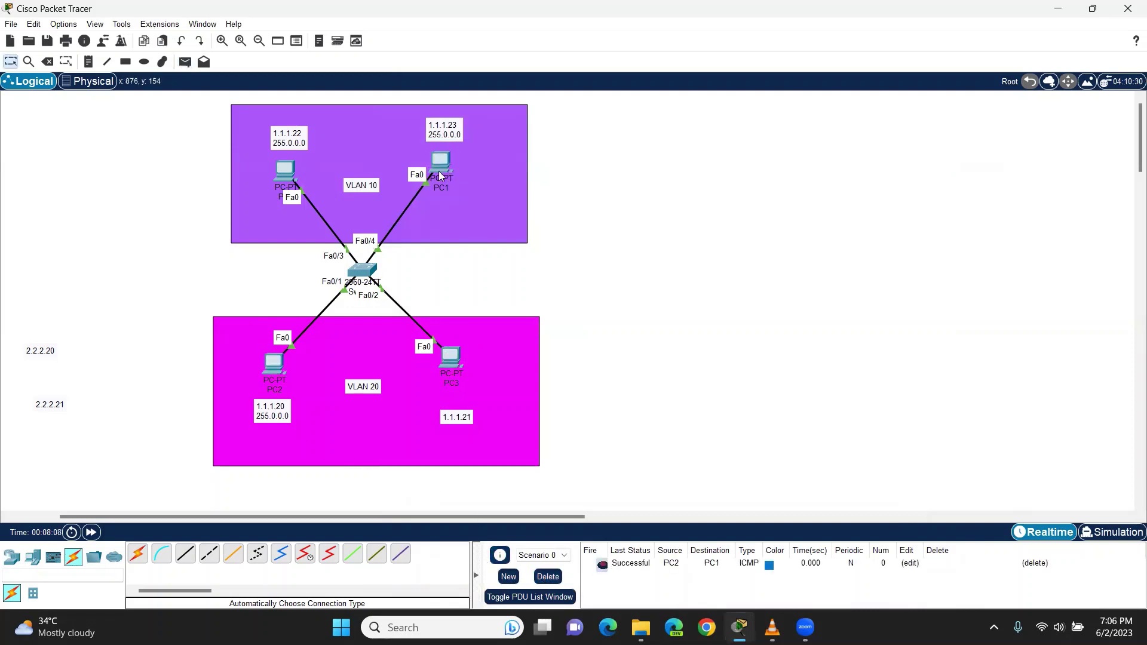
left_click(548, 577)
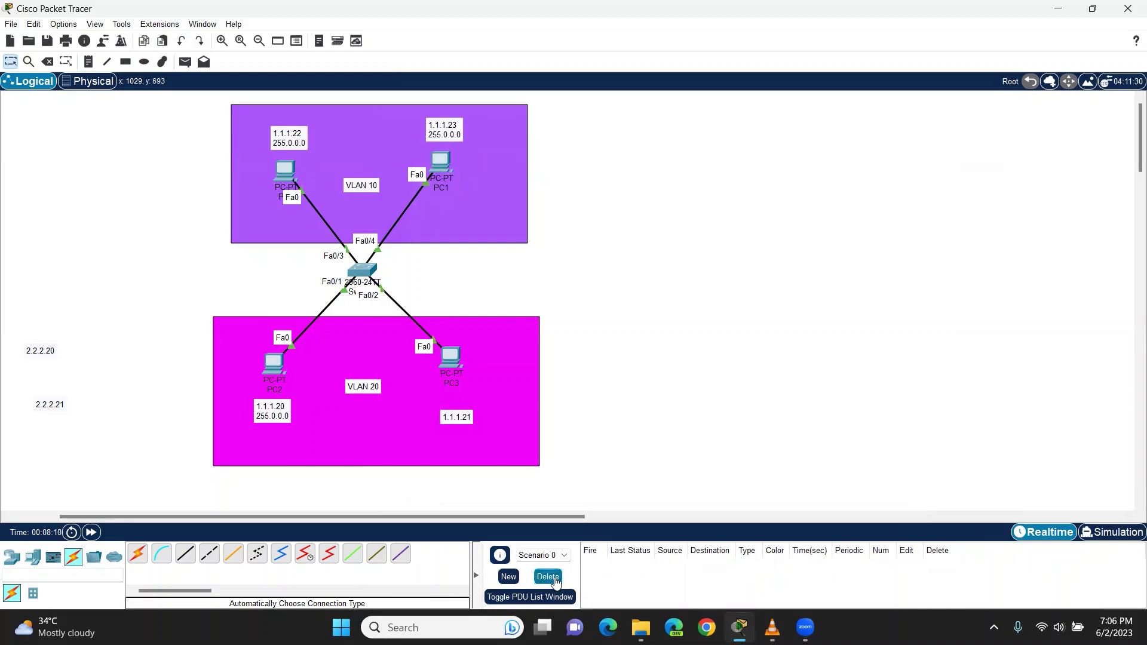
Open the command line interface of Switch0, start a session, and place its window clear of the topology
left_click(362, 272)
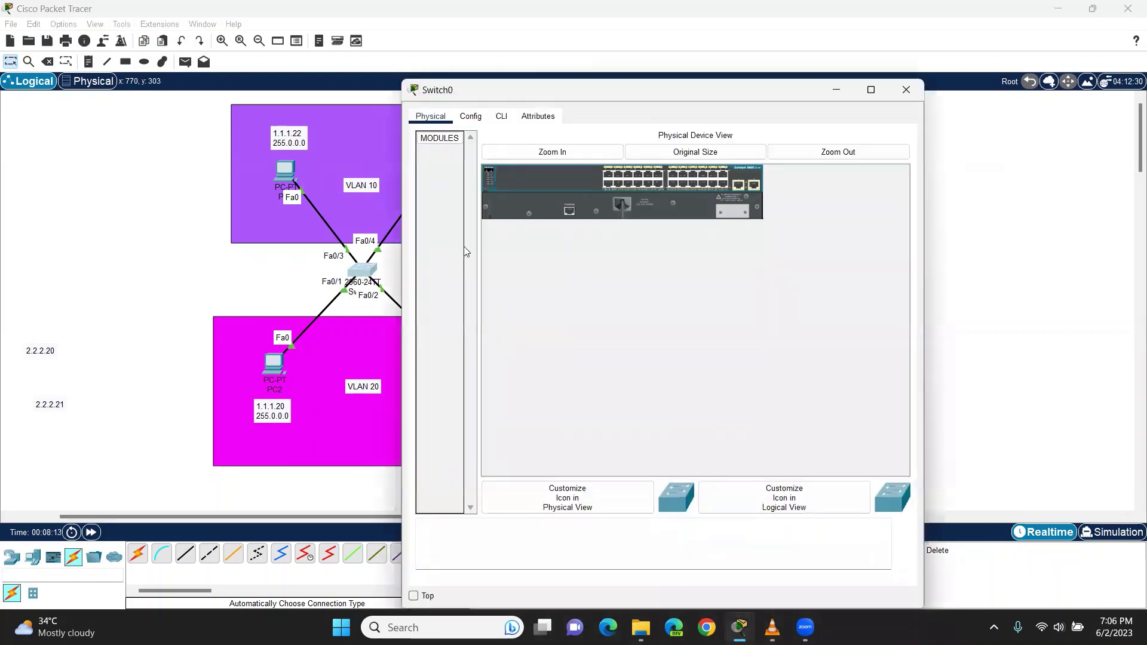
left_click_drag(609, 97, 746, 134)
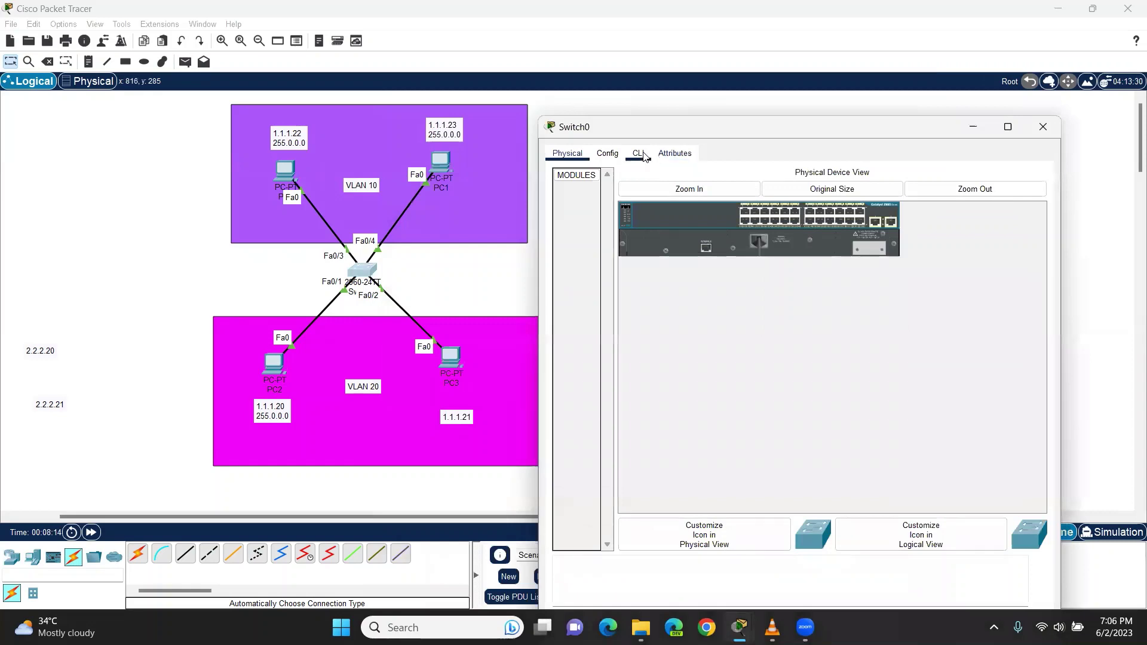
left_click(639, 153)
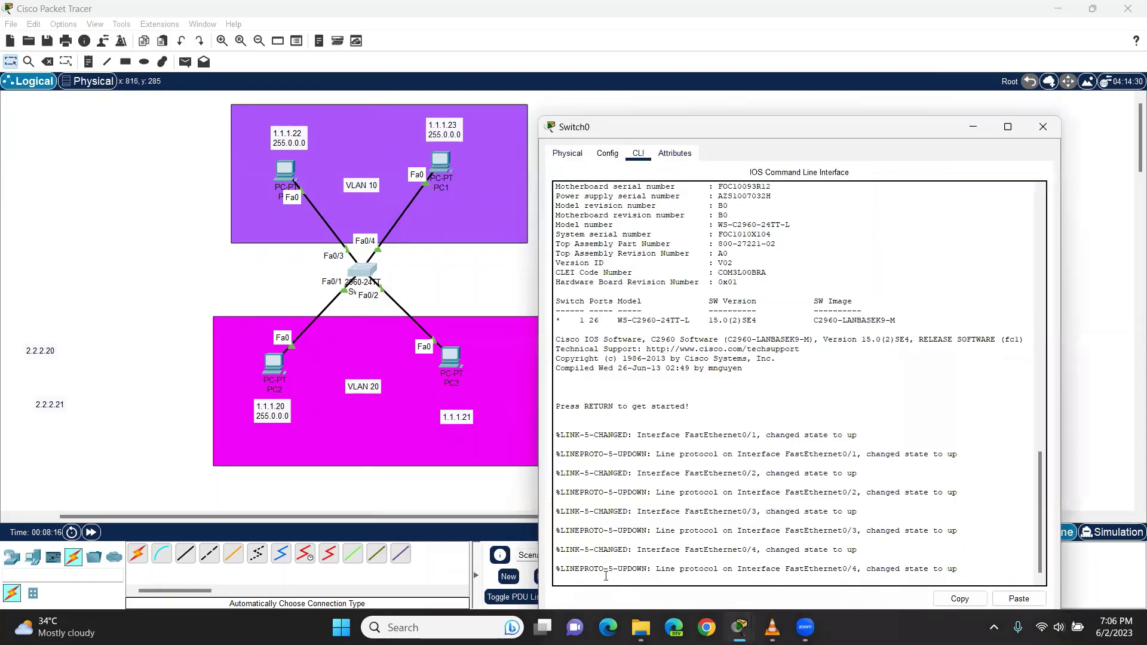
key("Return")
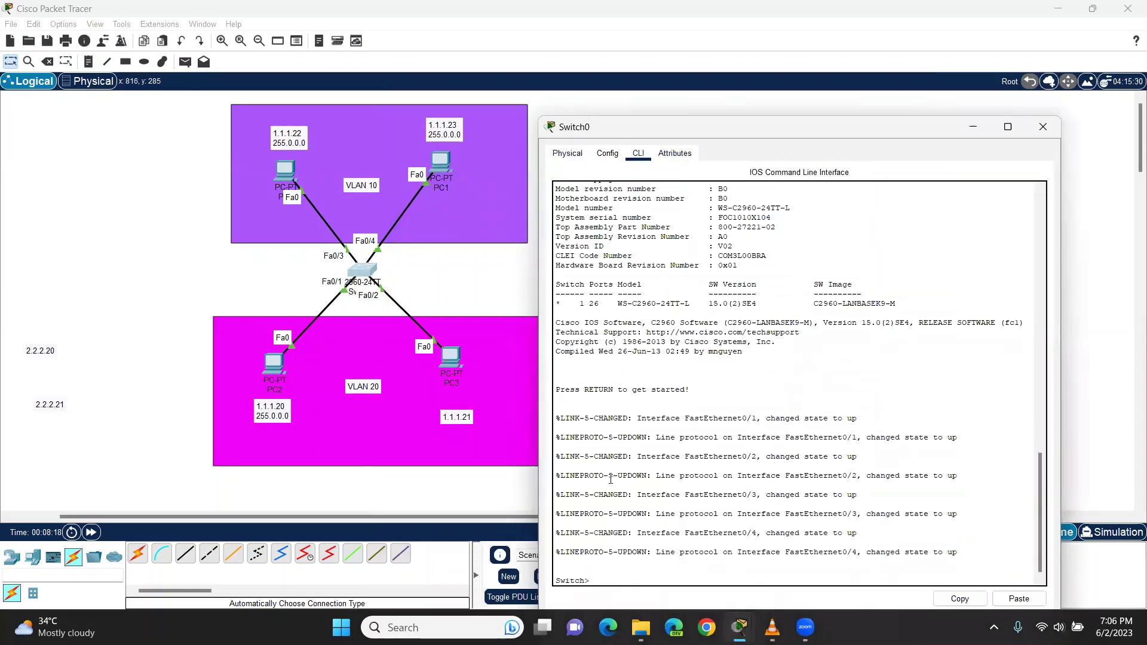
left_click_drag(757, 126, 837, 112)
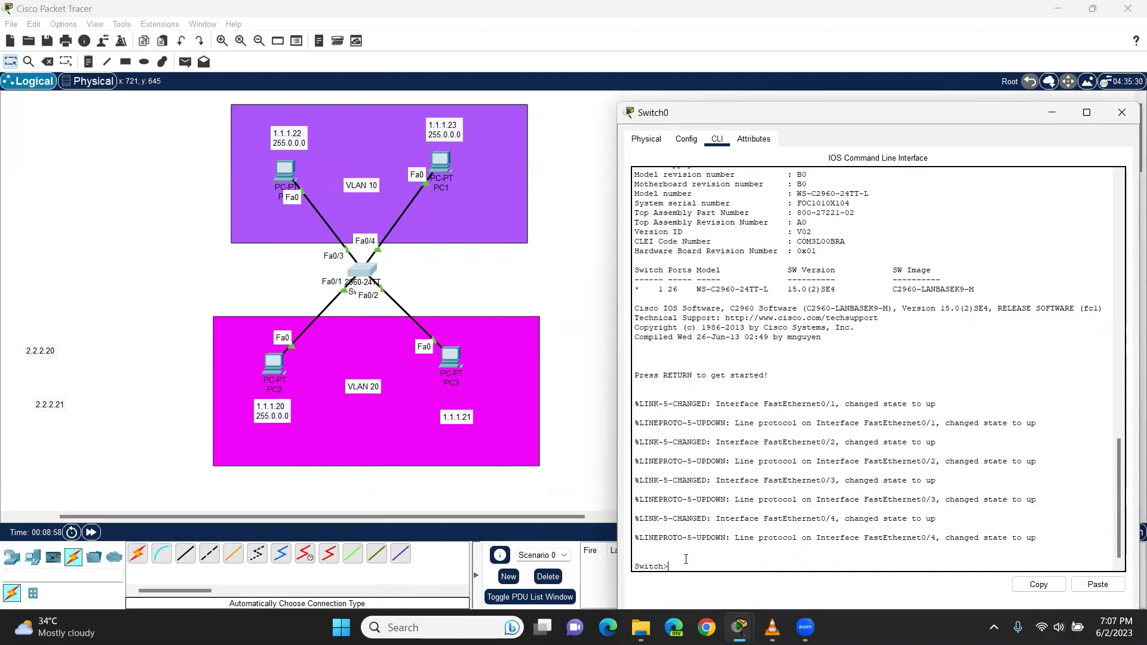
Enter privileged mode on Switch0 with en and global configuration mode with conf t
type("n")
key("Return")
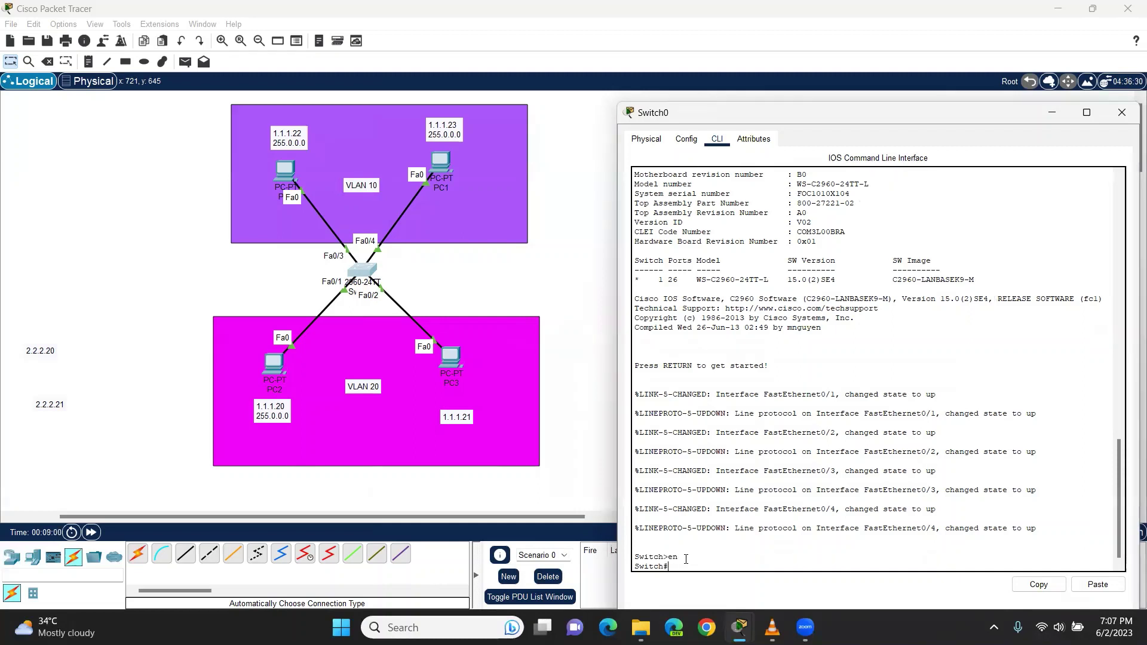
type("conf t")
key("Return")
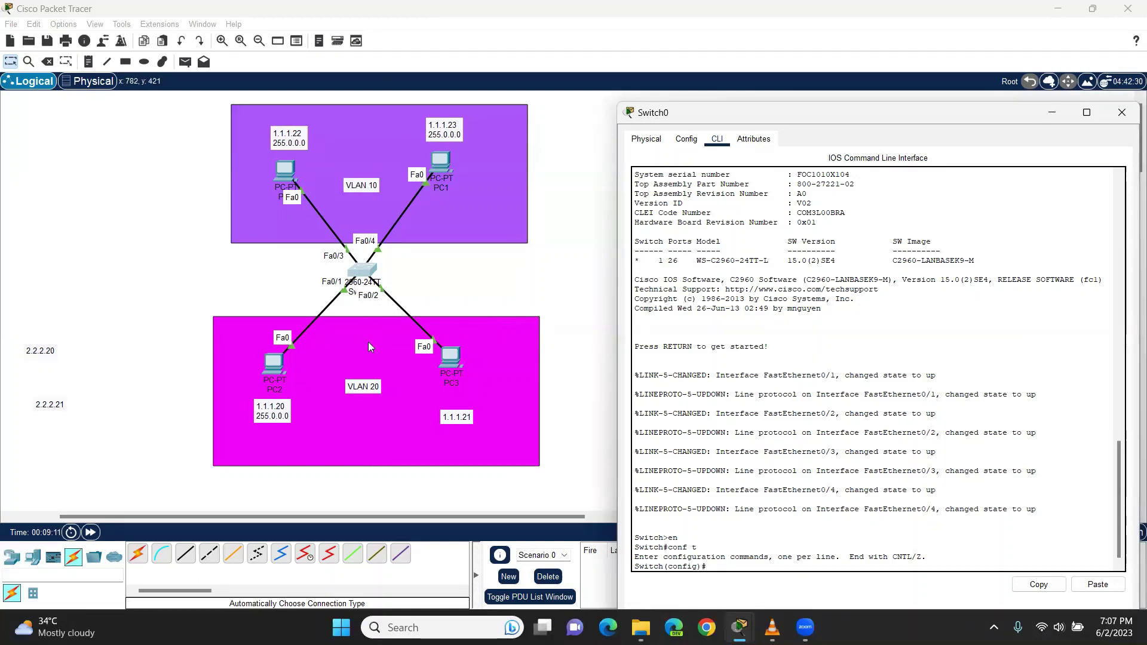
Move the magenta VLAN 20 rectangle up and the purple VLAN 10 rectangle slightly down towards the switch, and bring back the Switch0 window
left_click_drag(366, 349, 358, 315)
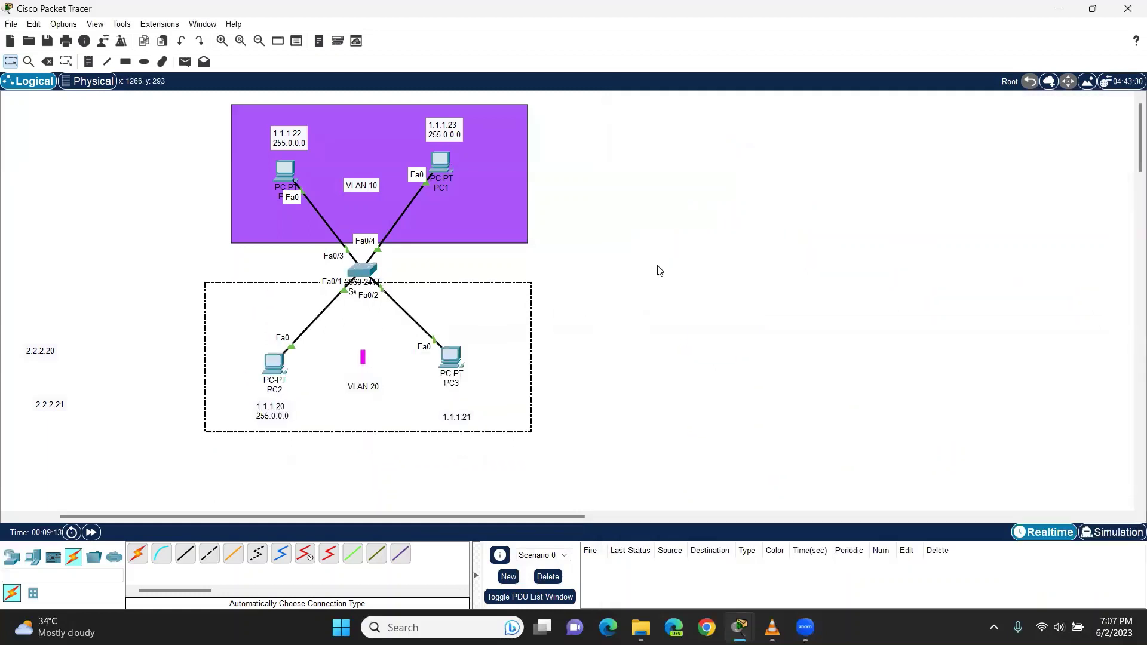
left_click_drag(456, 220, 453, 235)
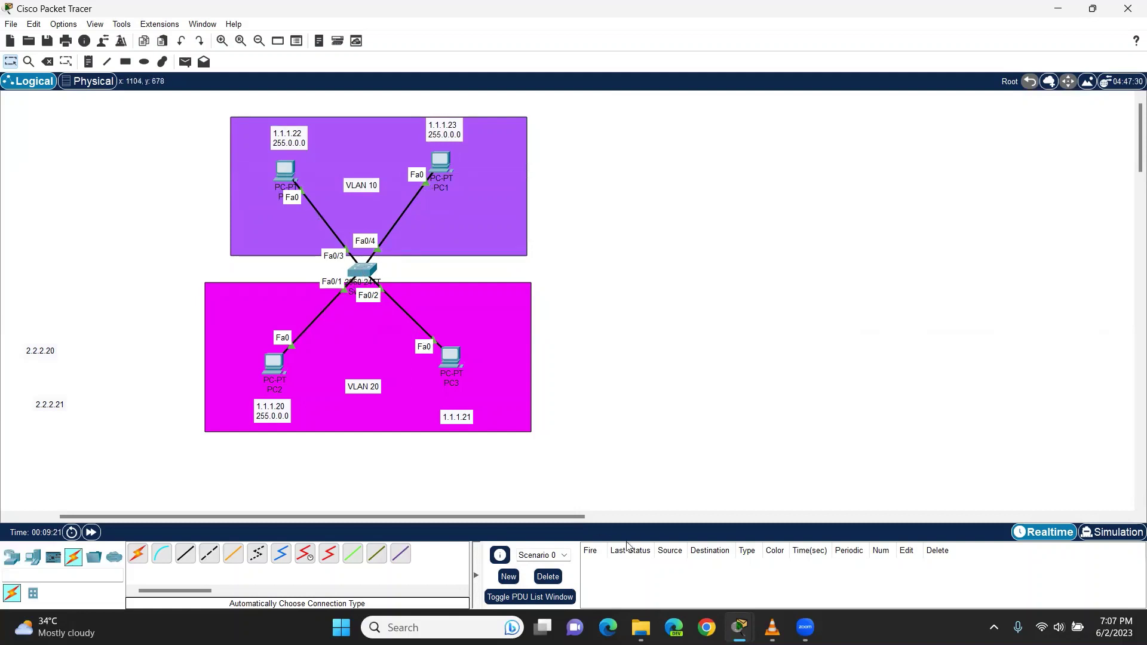
mouse_move(772, 627)
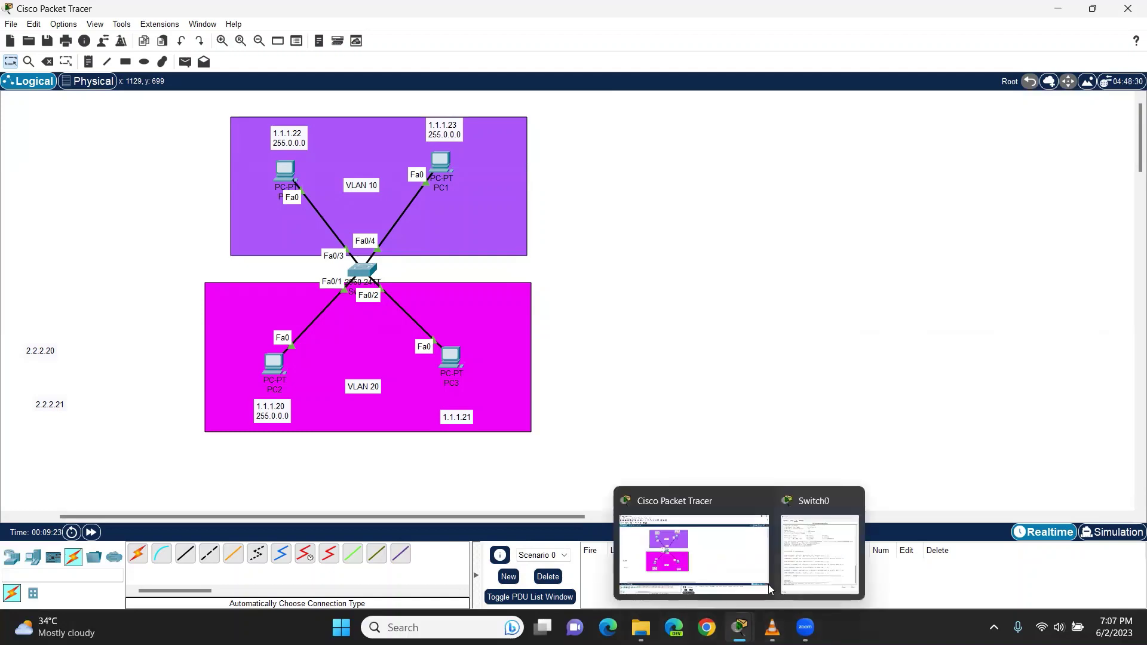
left_click(795, 556)
Create VLAN 10 on Switch0, name it vlan10, and return to global configuration mode with ex
type("v")
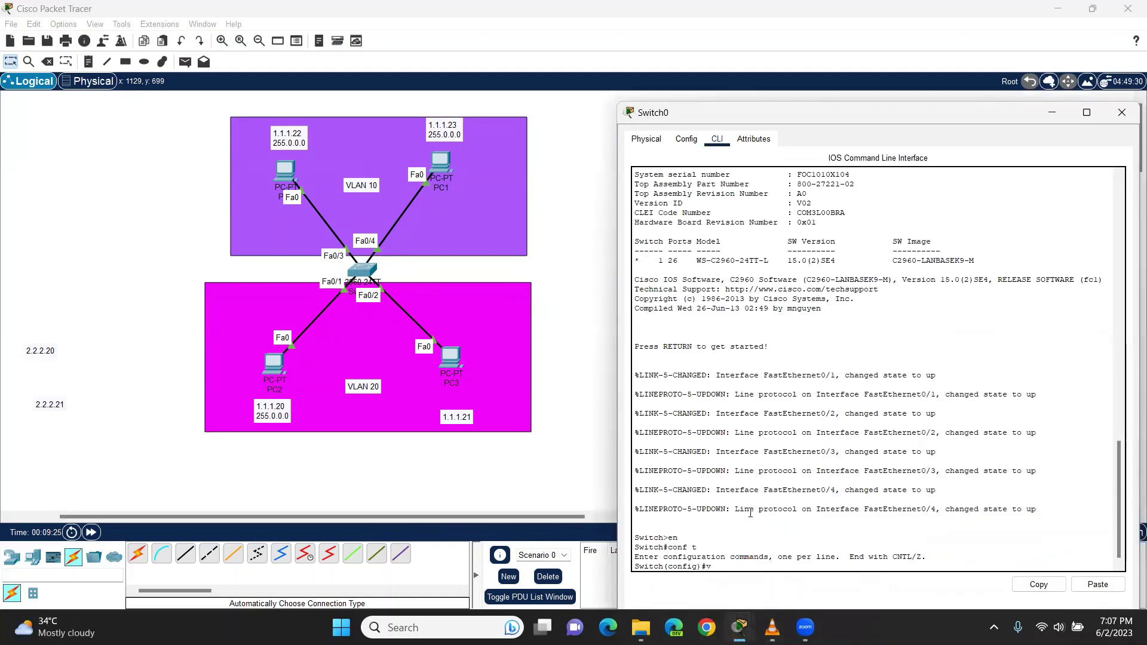
type("v")
type(" 10")
key("Return")
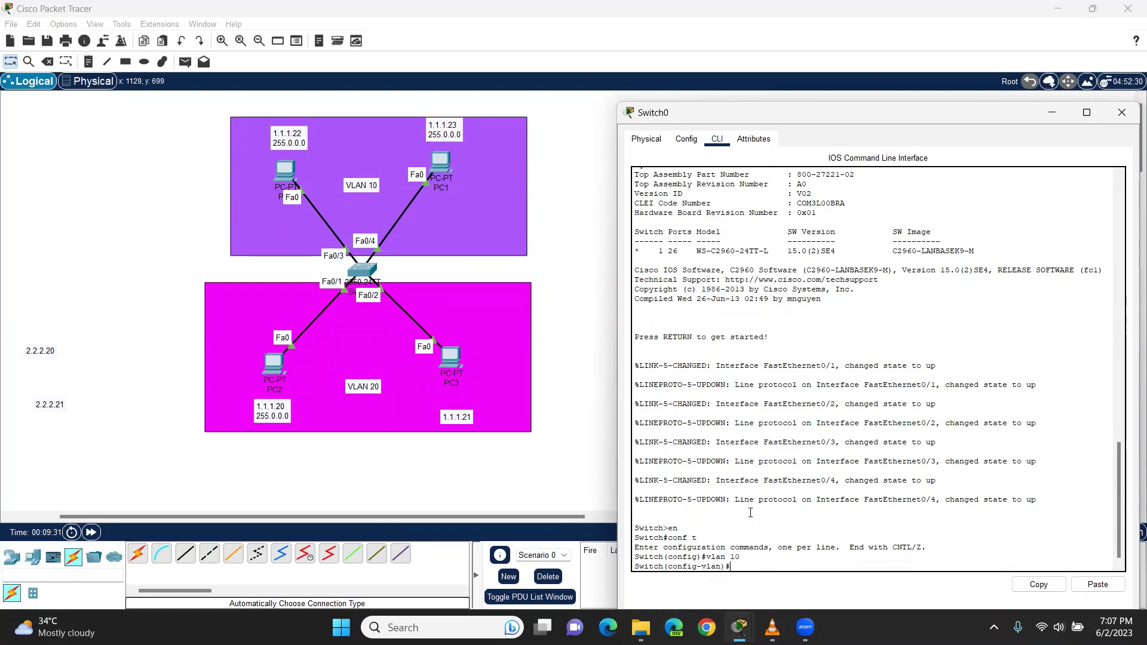
type("name vlan10")
key("Return")
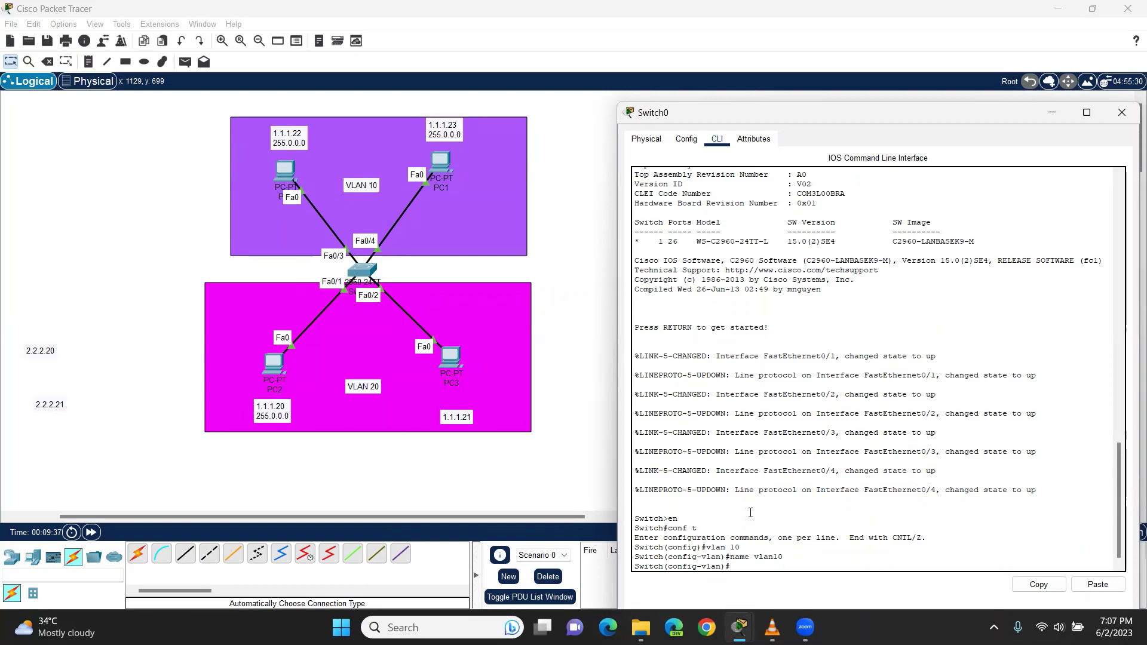
type("ex")
key("Return")
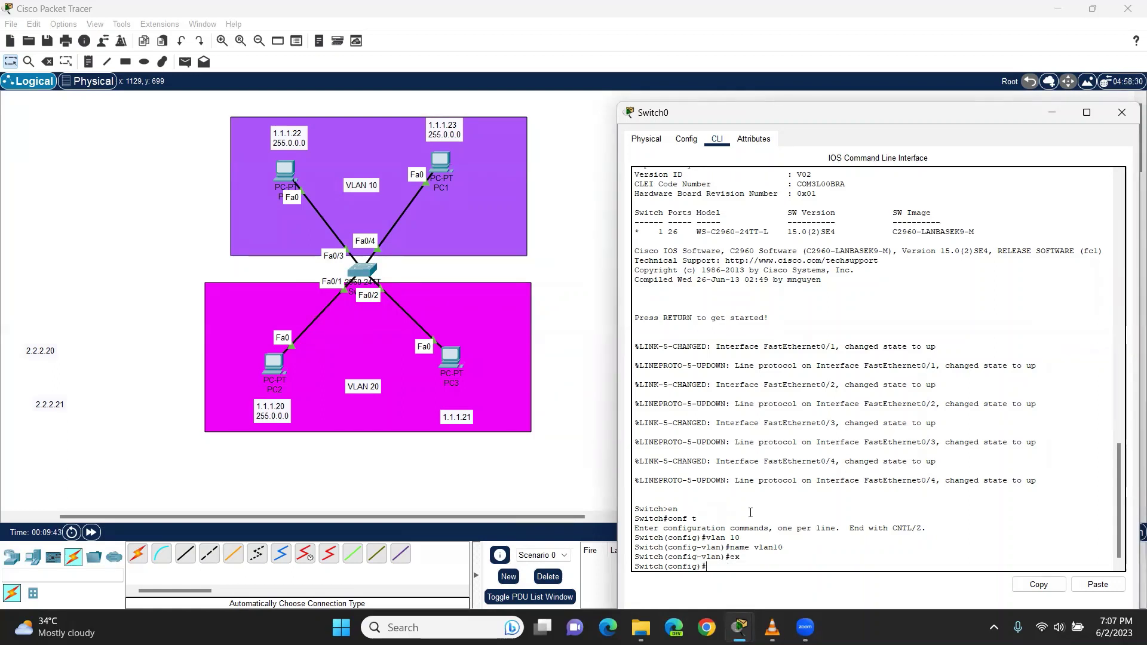
Display the VLAN table with do show vlan brief and examine the vlan10 entry
type("do show vlan breif")
key("Return")
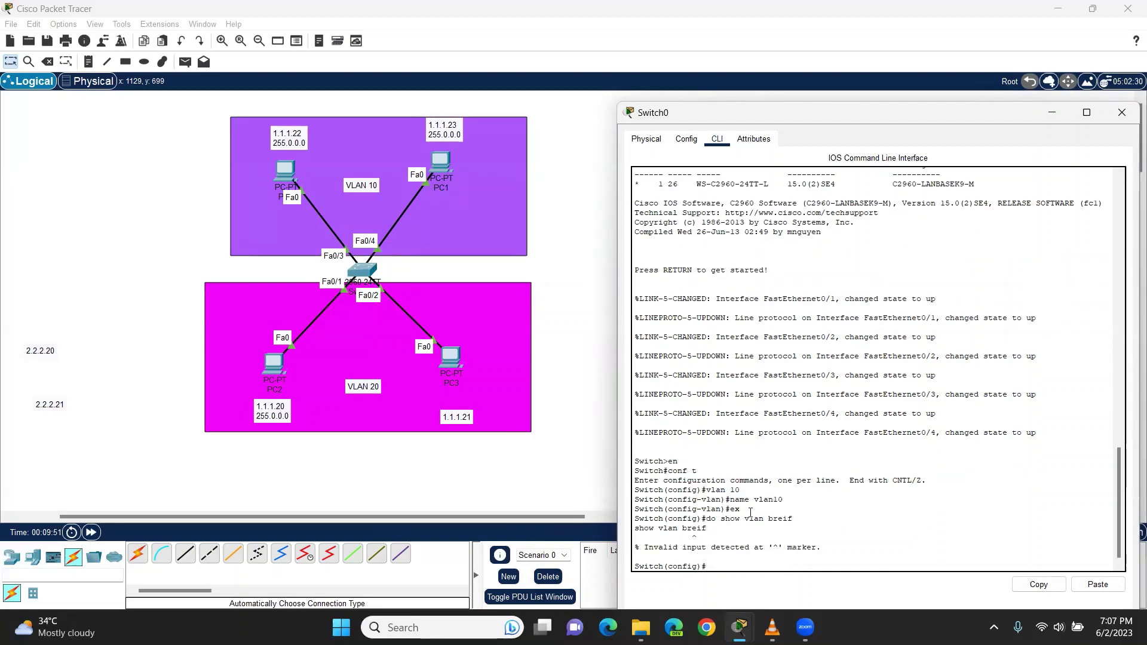
key("Up")
key("BackSpace")
key("Right")
type("e")
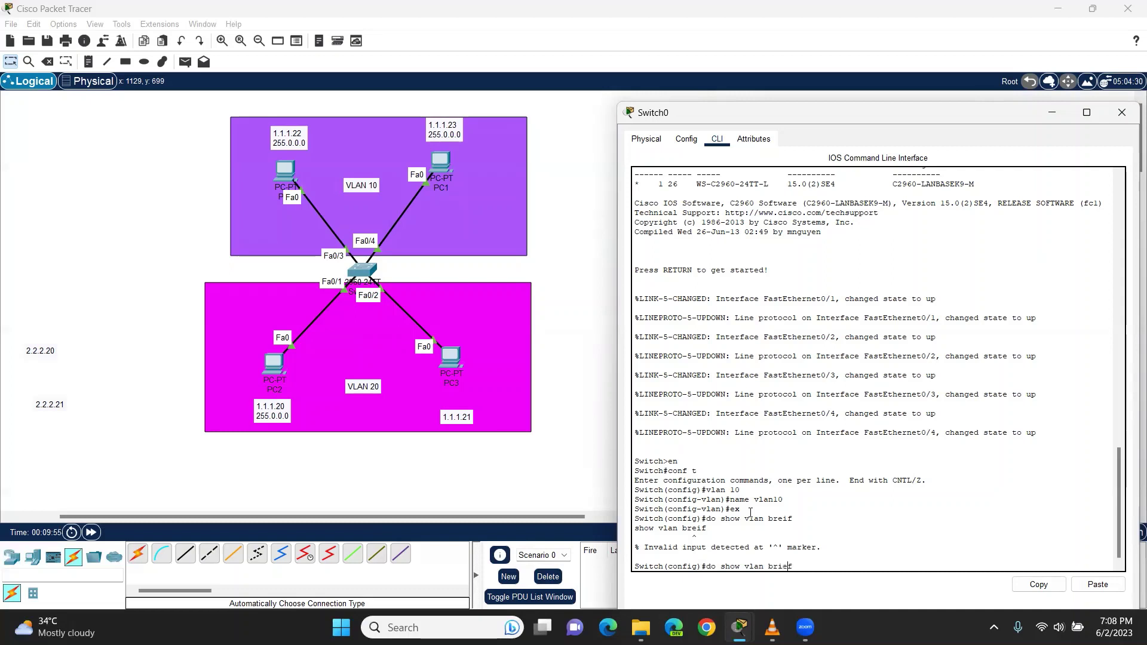
key("Return")
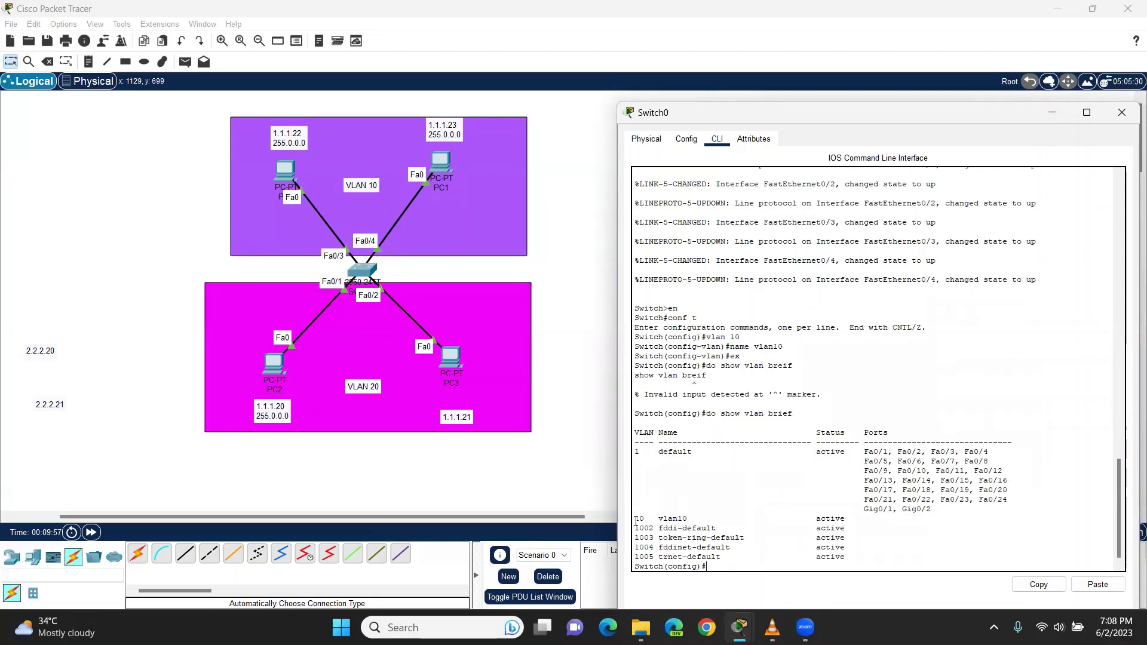
left_click_drag(634, 519, 947, 518)
left_click(877, 522)
Enter interface f0/3 and assign it to VLAN 10 with switchport access vlan 10
type("int f")
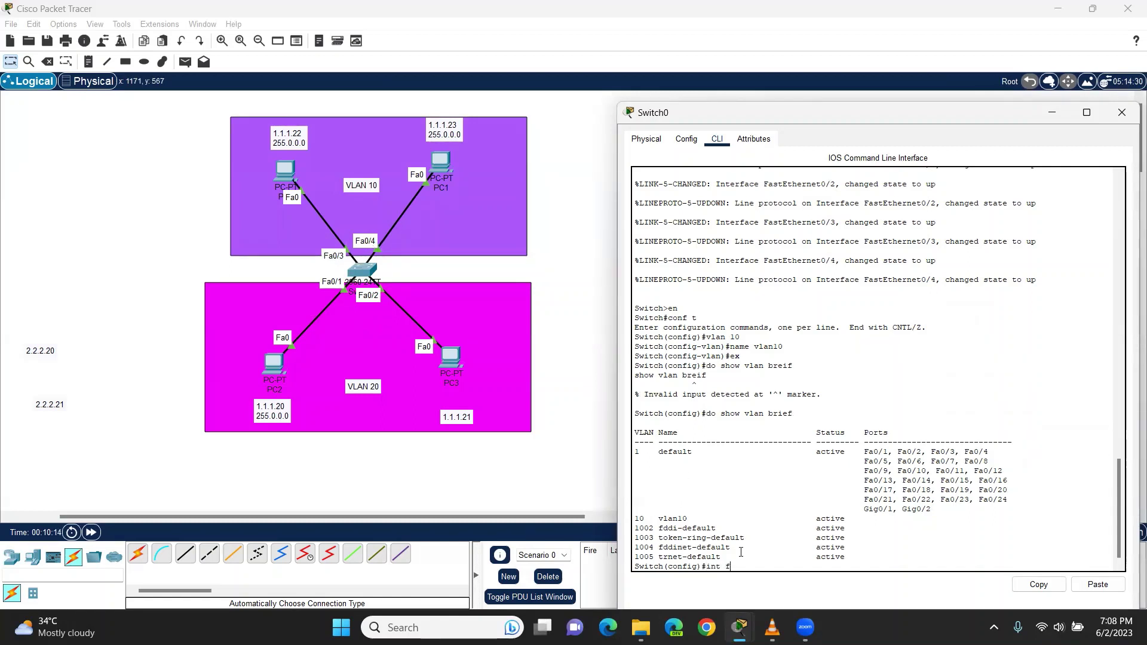
type("0/3")
key("Return")
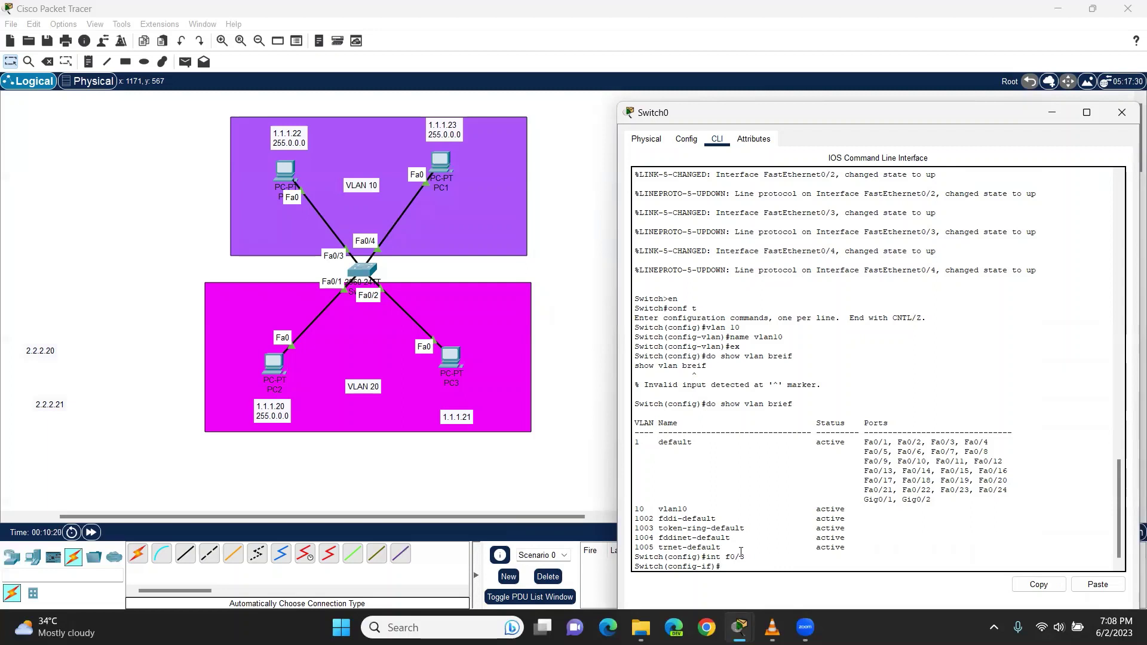
type("sw")
key("Tab")
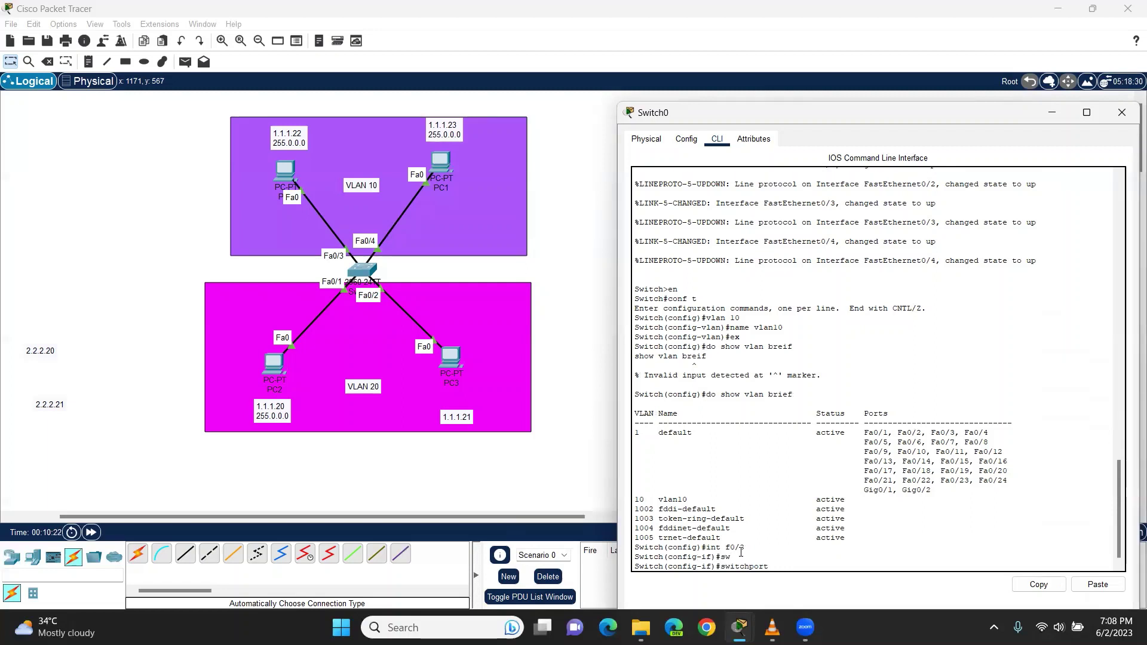
type("a")
key("Tab")
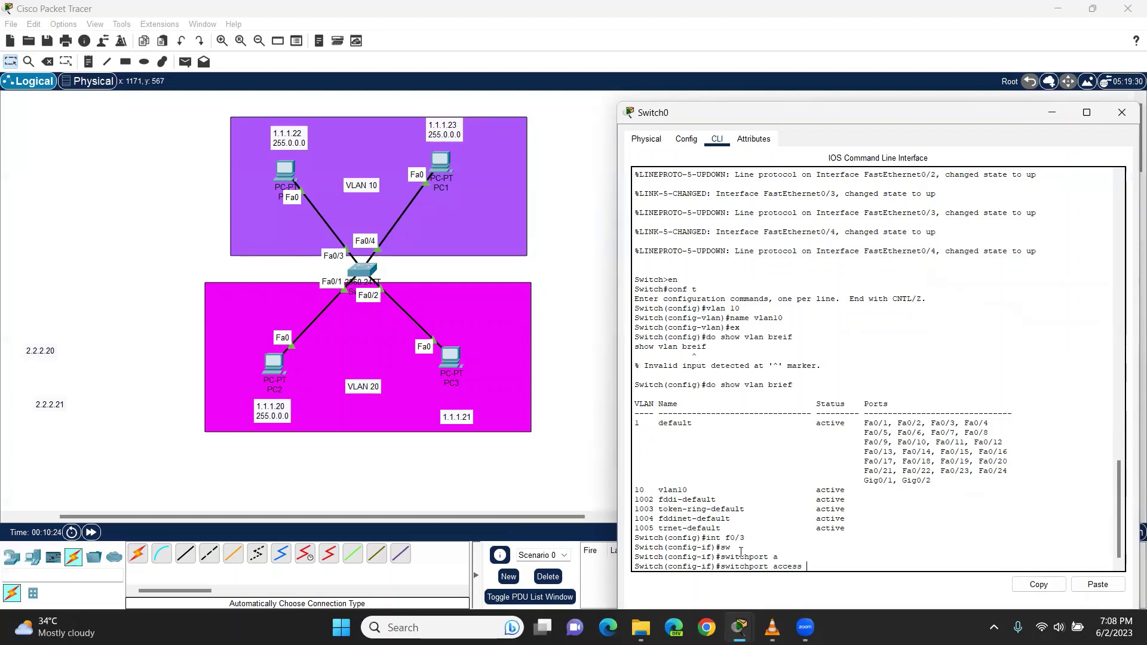
type("vlan 10")
key("Return")
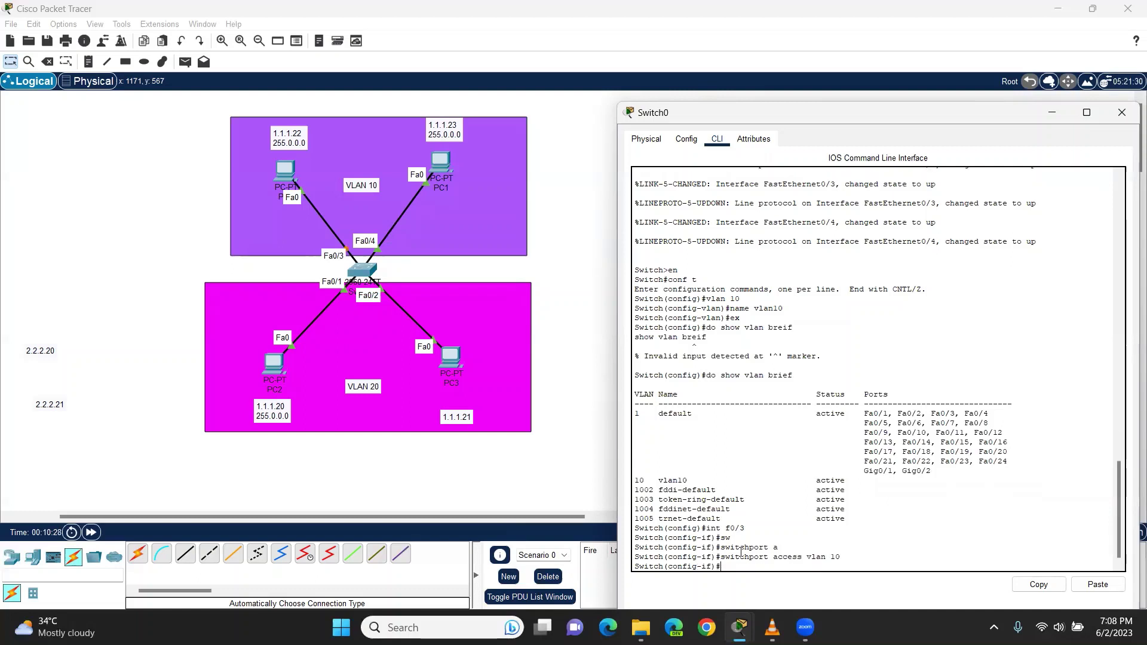
Assign interface f0/4 to VLAN 10 with switchport access vlan 10, and leave interface configuration mode
type("int f0/4")
key("Return")
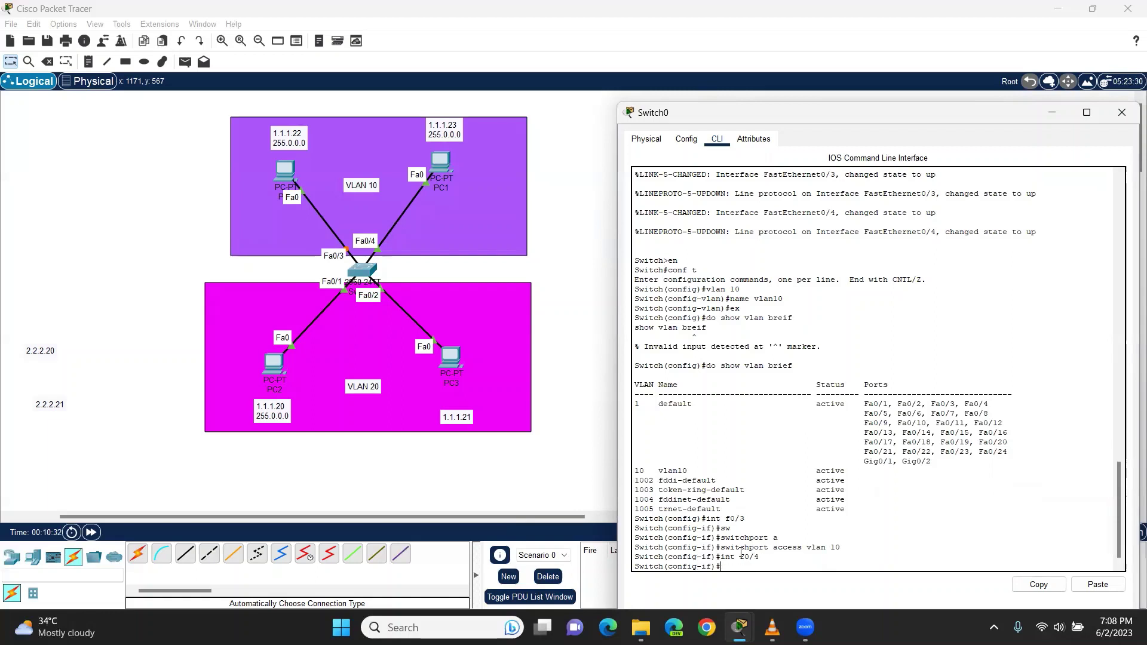
key("Up")
key("Up")
key("Return")
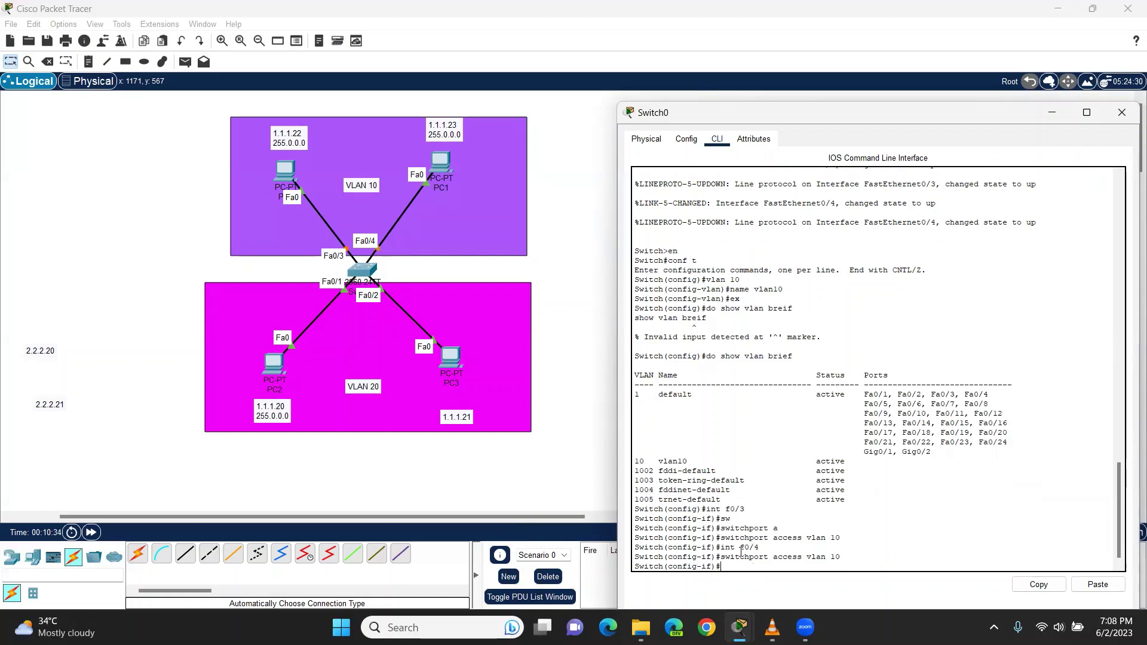
type("ex")
key("Return")
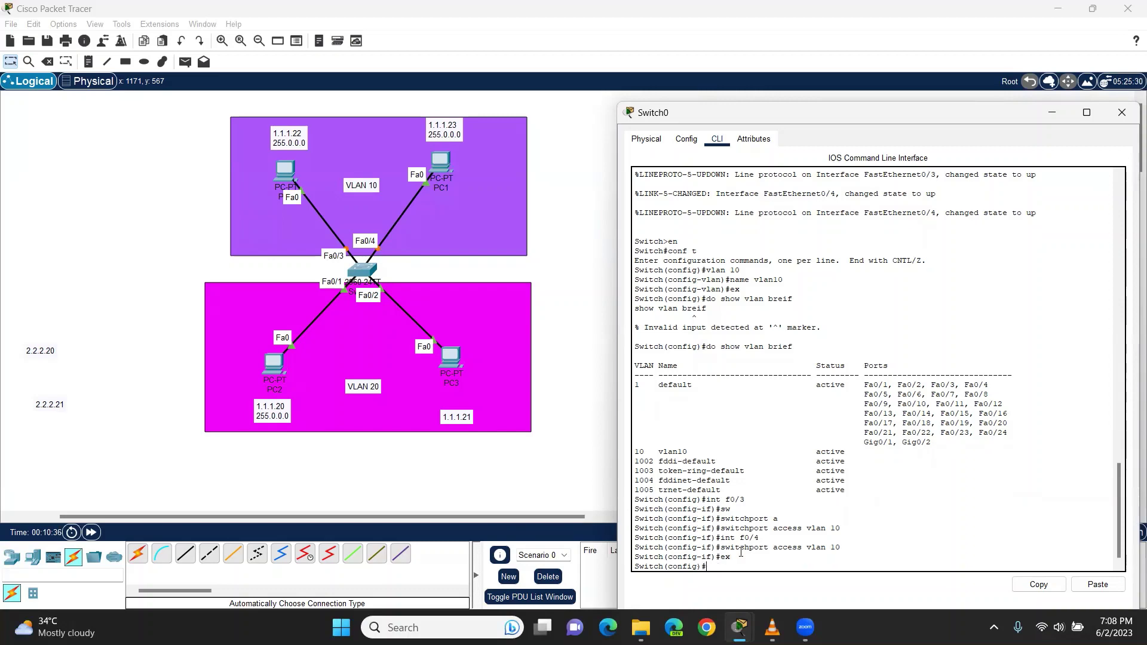
Run do show vlan brief again and compare the ports listed under default and vlan10 with the earlier table
key("Up")
key("Up")
key("Up")
key("Up")
key("Up")
key("Up")
key("Up")
key("Up")
key("Return")
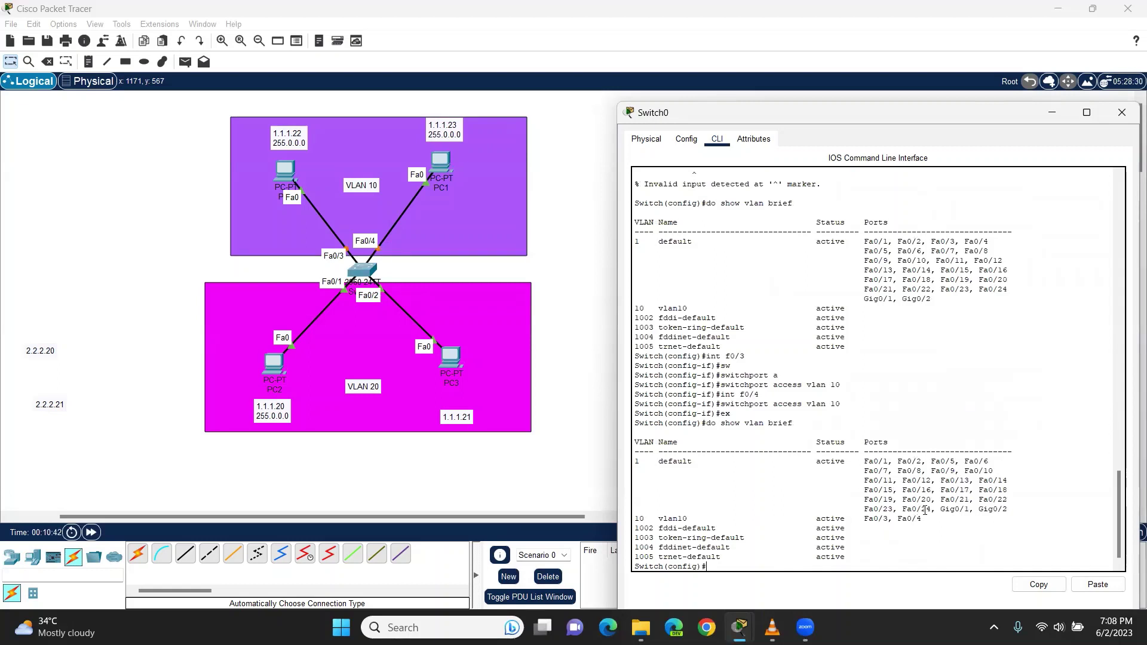
left_click_drag(898, 520, 640, 520)
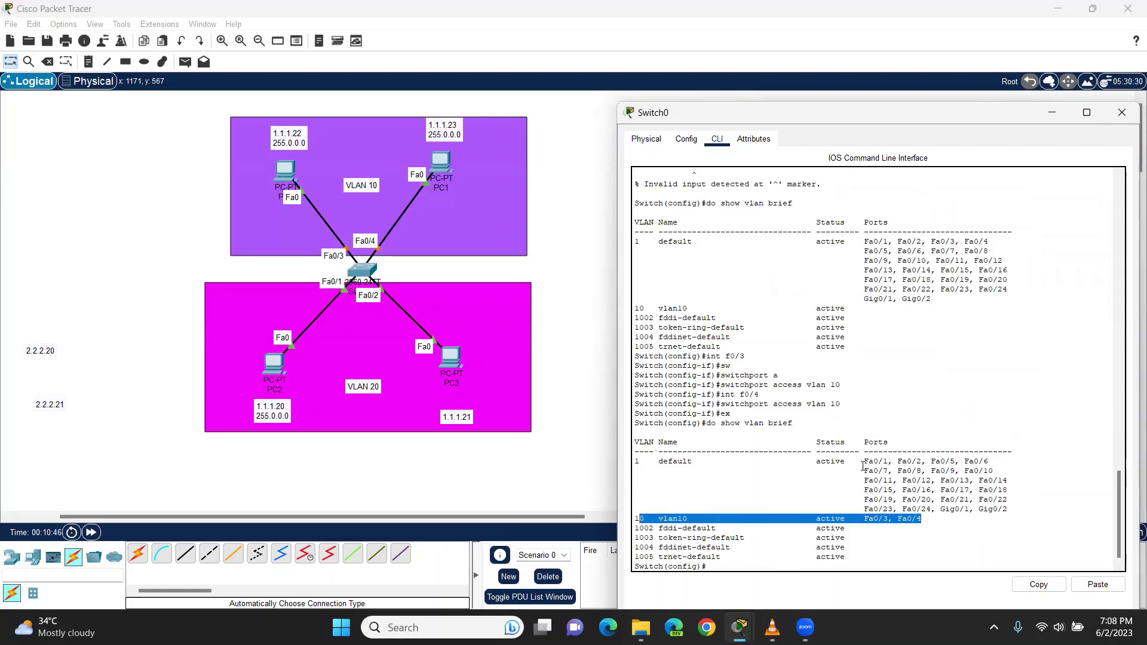
left_click_drag(992, 461, 873, 518)
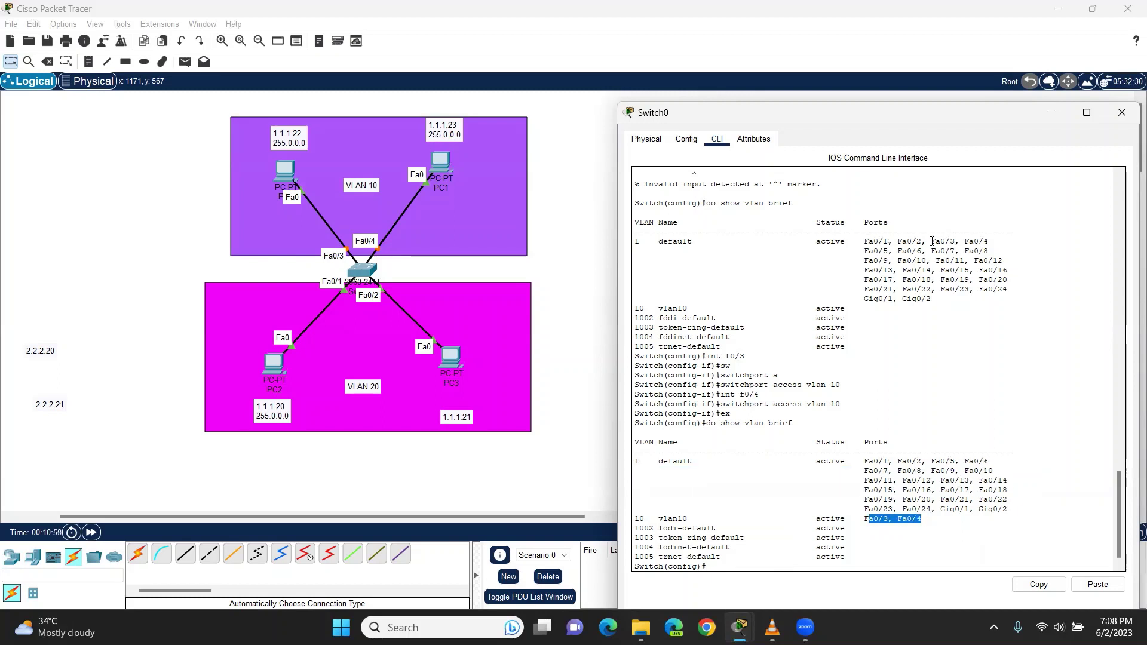
left_click_drag(926, 242, 990, 243)
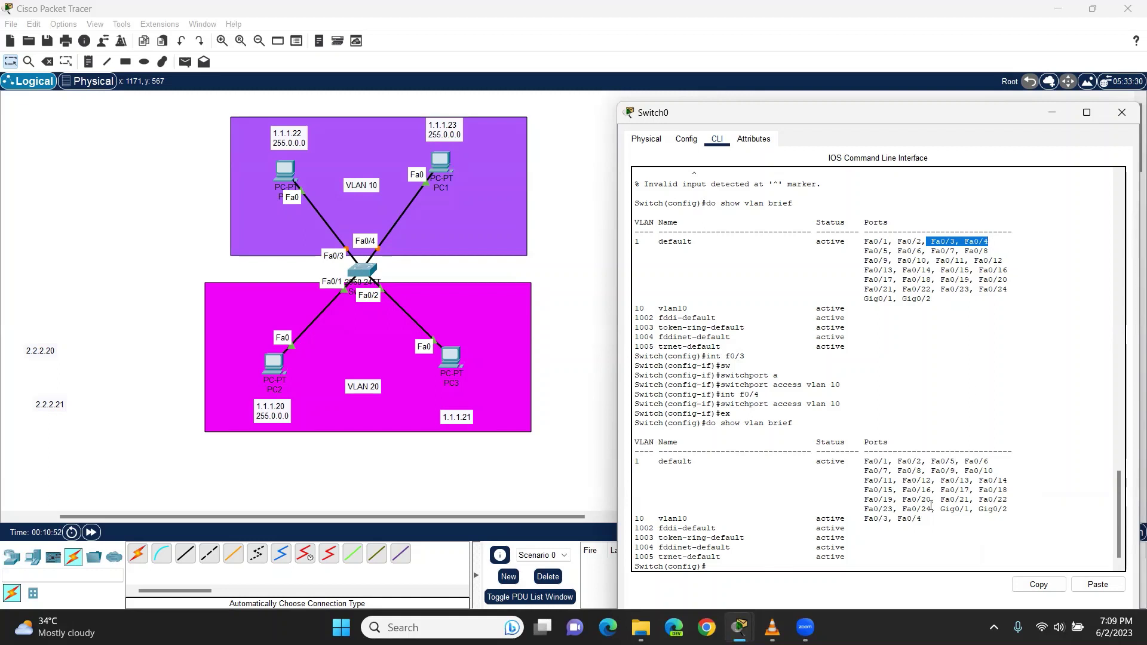
left_click_drag(936, 462, 990, 462)
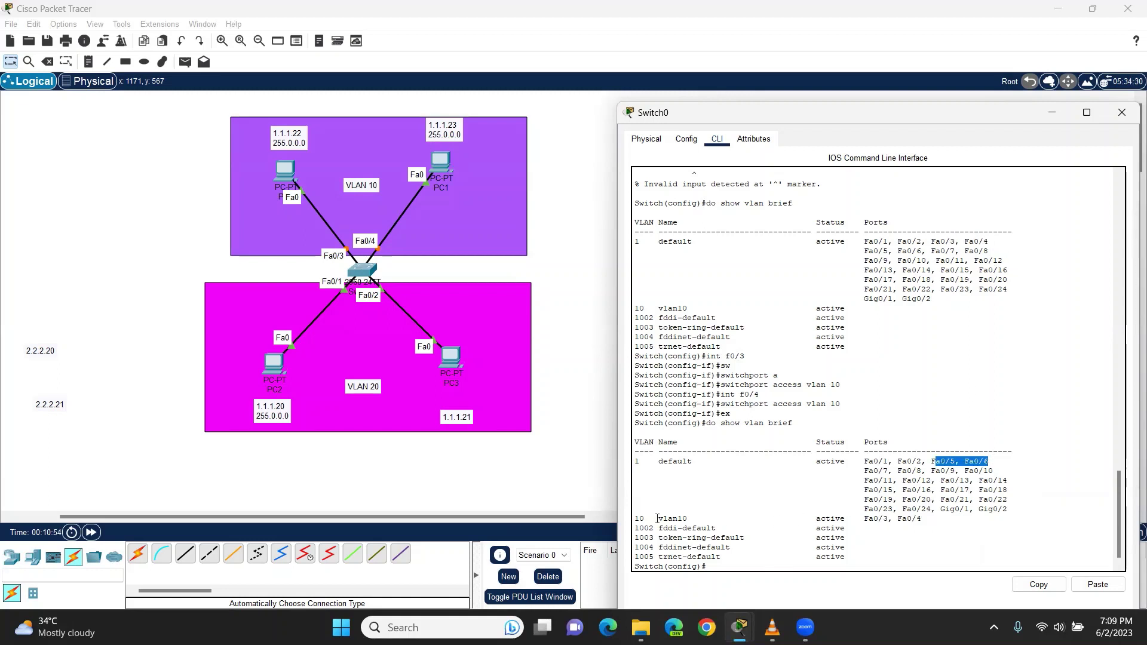
left_click_drag(635, 519, 849, 519)
left_click(774, 565)
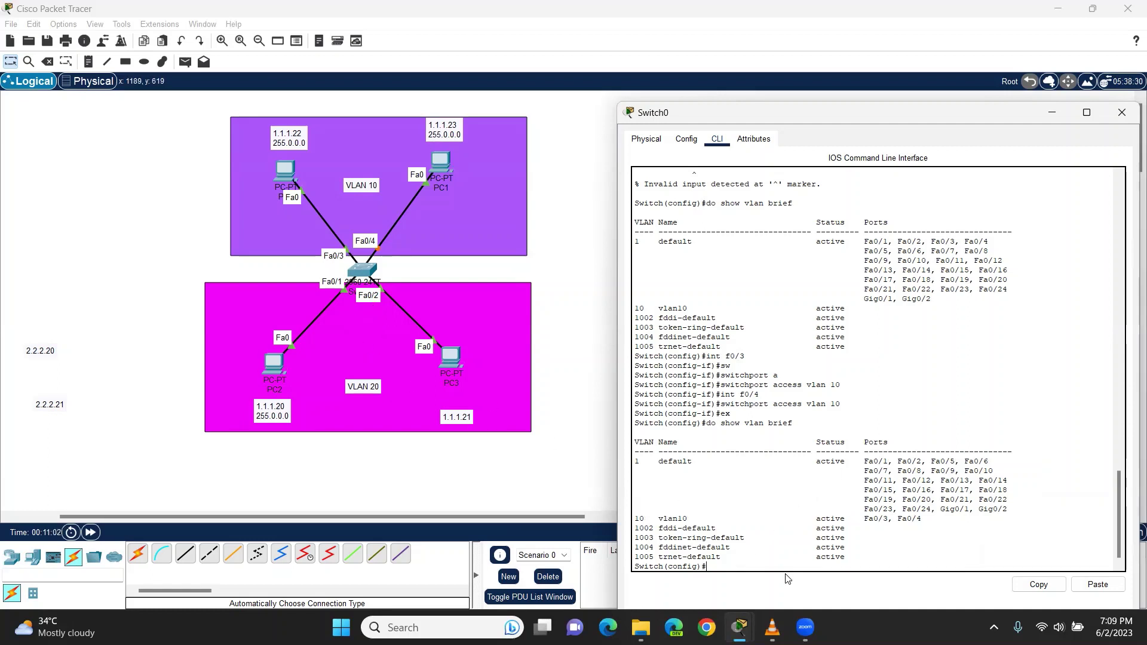
Create VLAN 20 on Switch0, name it vlan20, and return to global configuration mode with ex
type("vlan 20")
key("Return")
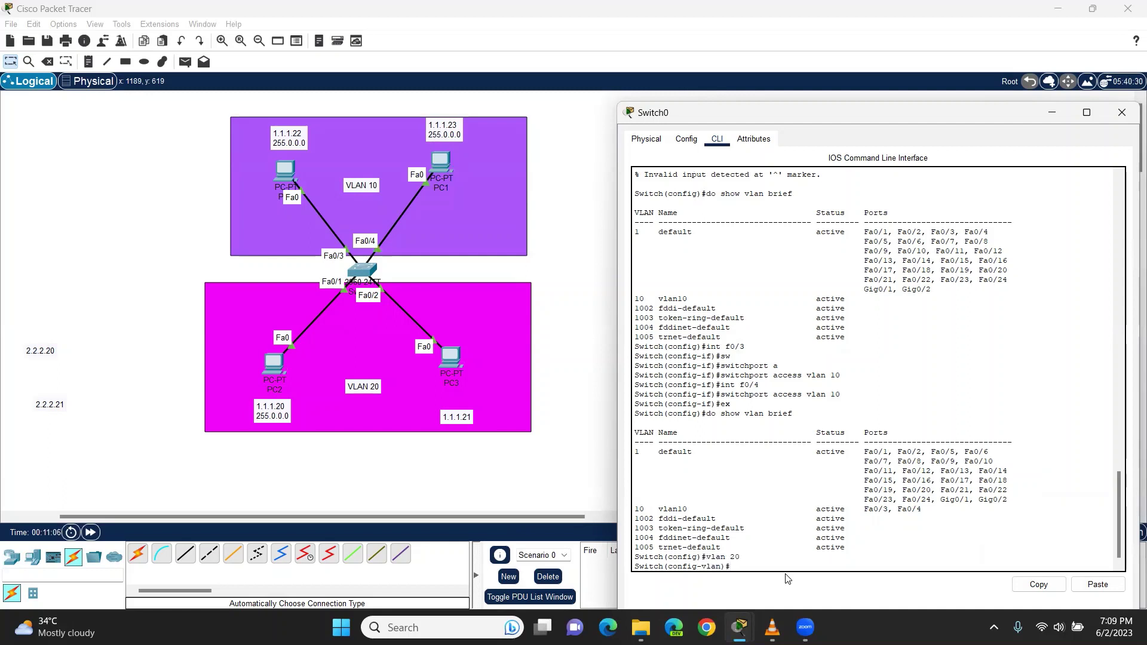
type("name vlan20")
key("Return")
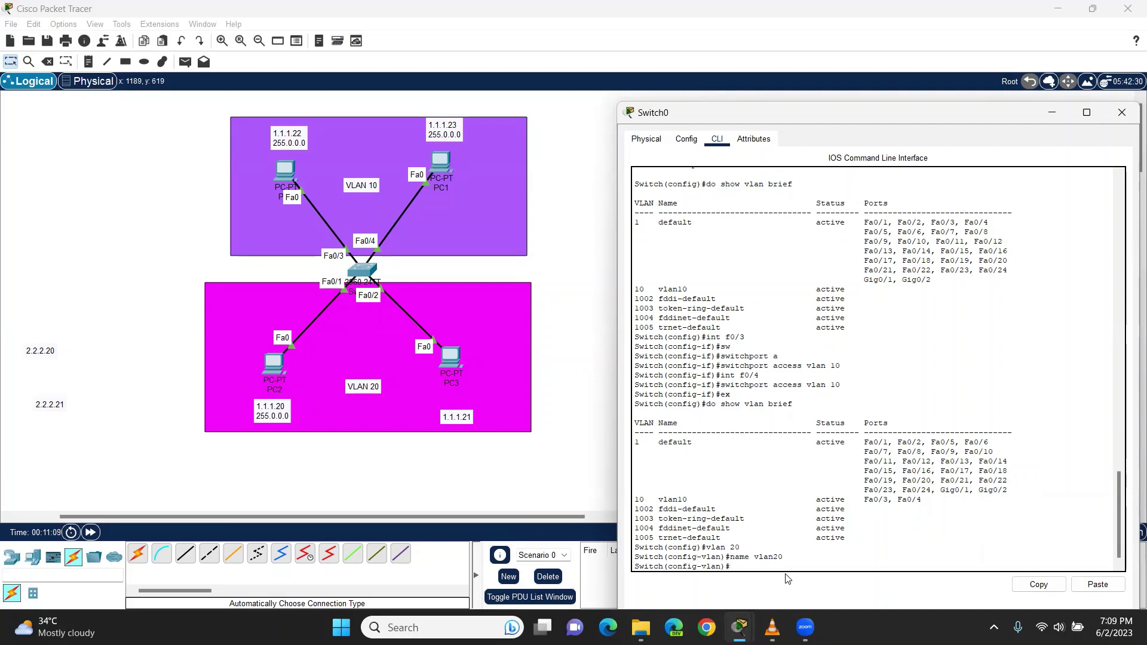
type("ex")
key("Return")
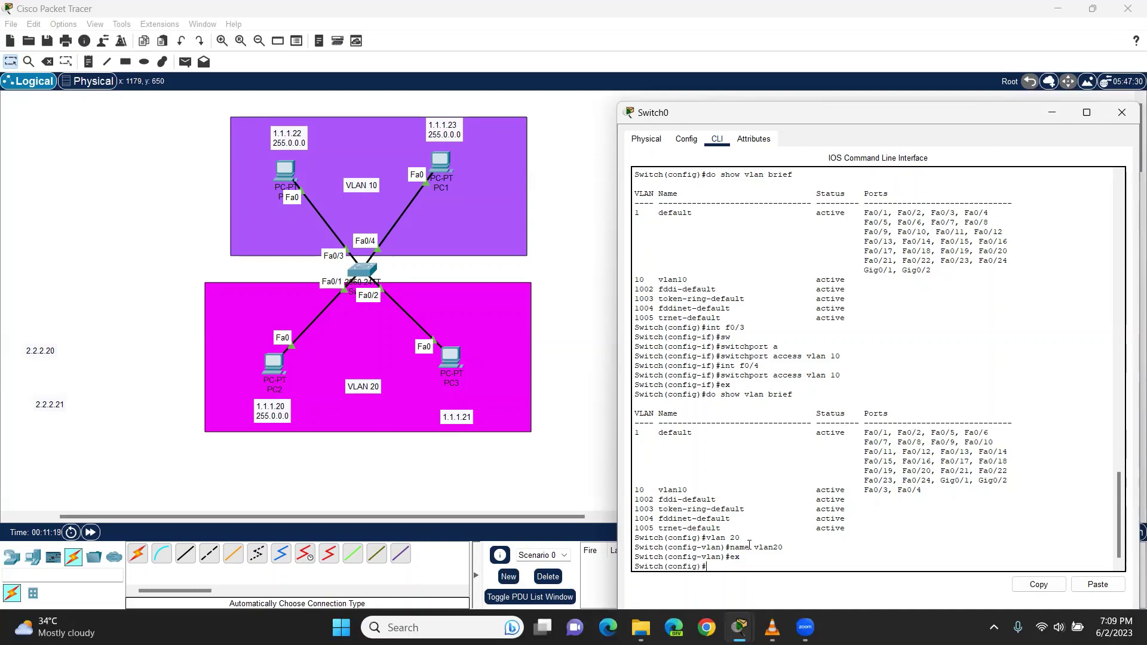
Enter interface f0/1 and assign it to VLAN 20 with switchport access vlan 20
type("int f0/1")
key("Return")
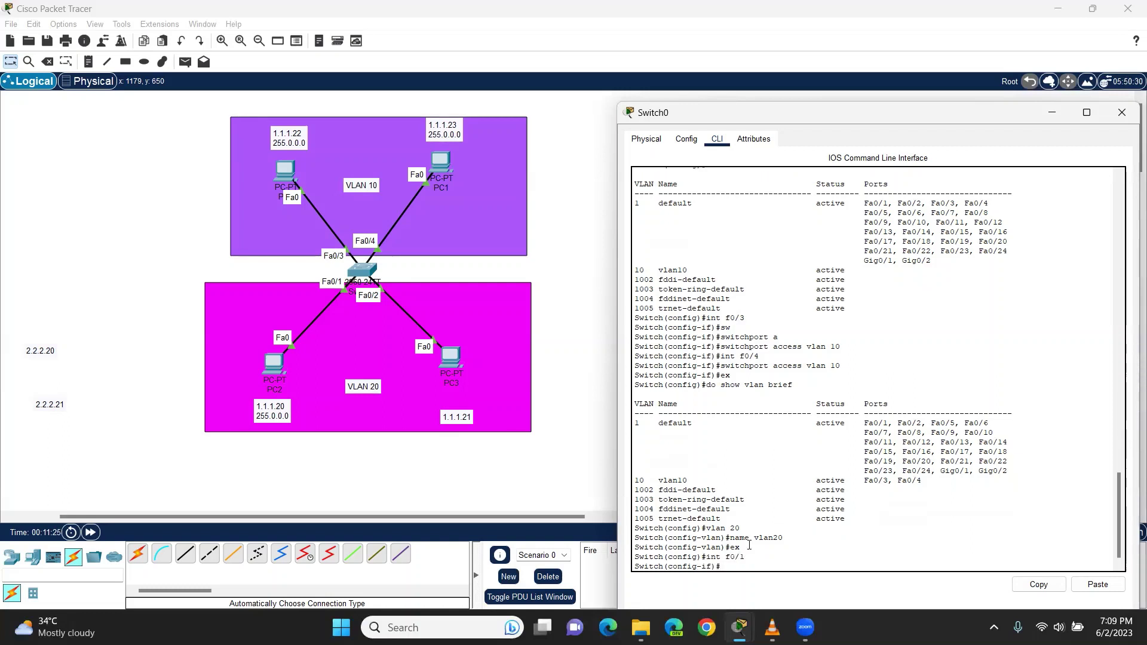
type("sw")
key("Tab")
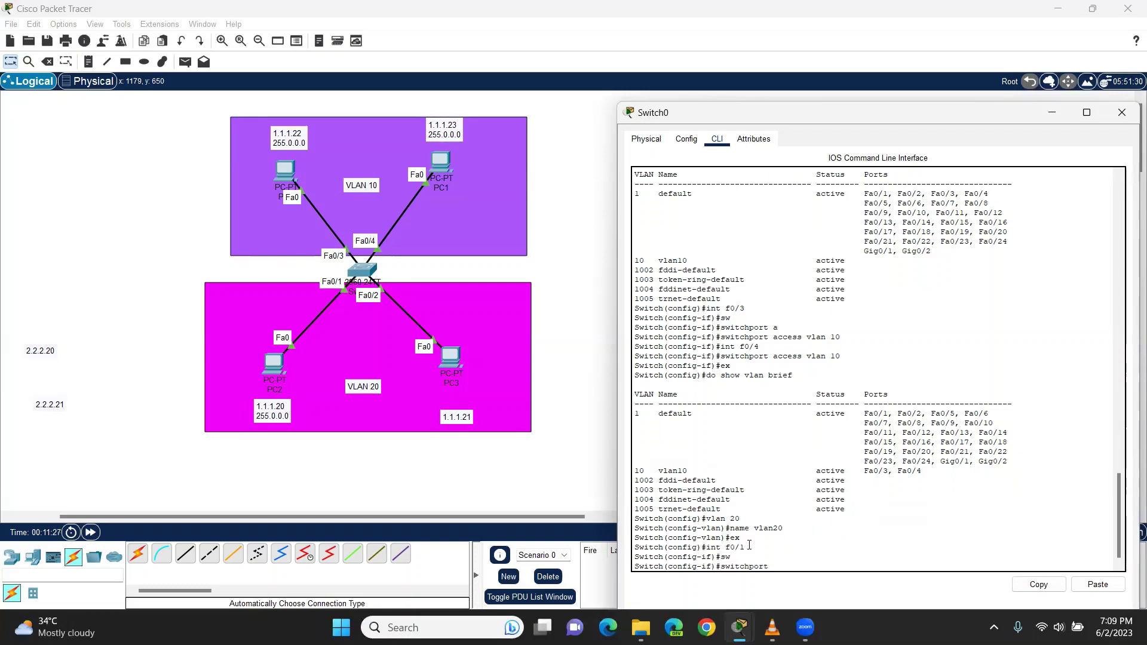
type("ac")
key("Tab")
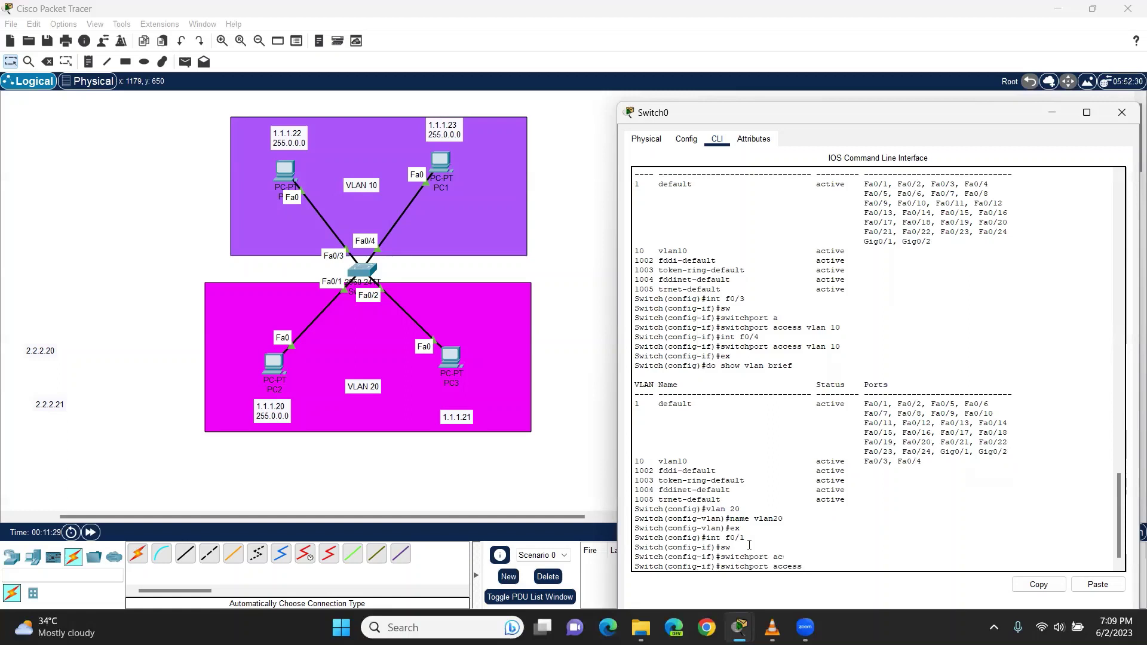
type("vlan 20")
key("Return")
Enter interface f0/2 and assign it to VLAN 20 with switchport access vlan 20
key("Up")
key("Up")
key("Up")
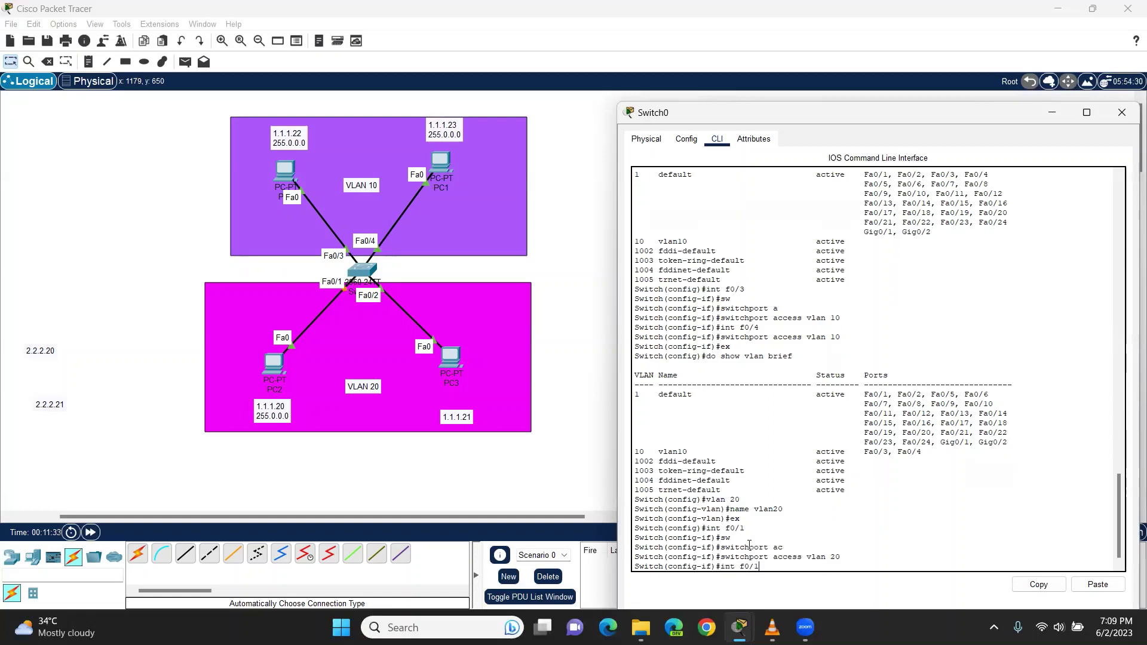
key("BackSpace")
type("2")
key("Return")
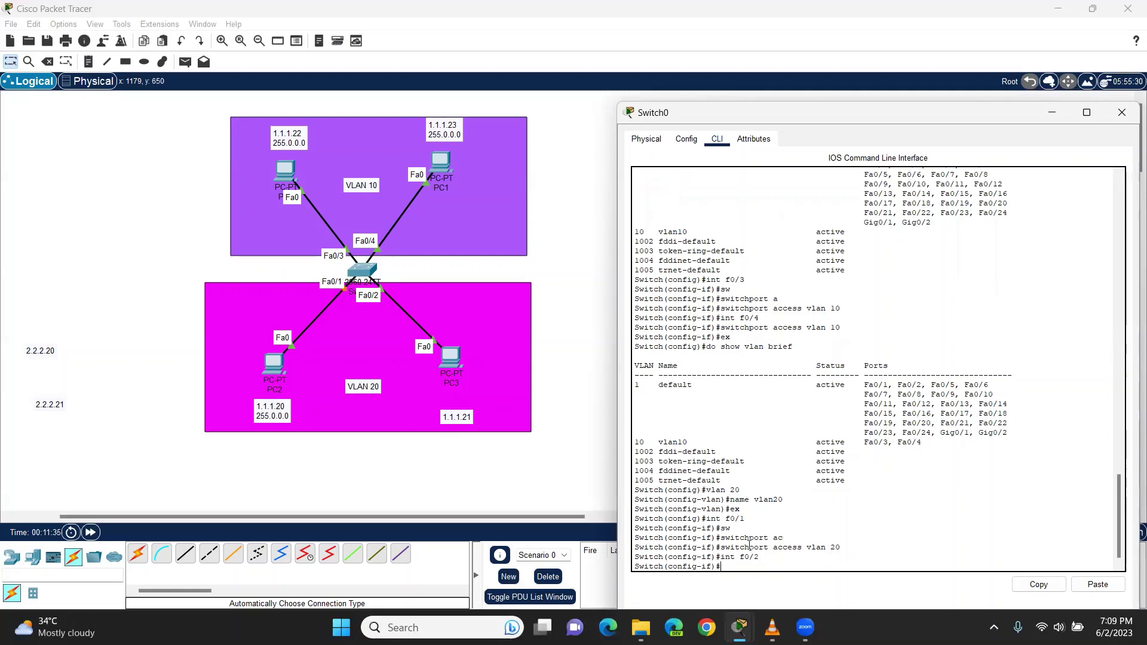
key("Up")
key("Up")
key("Return")
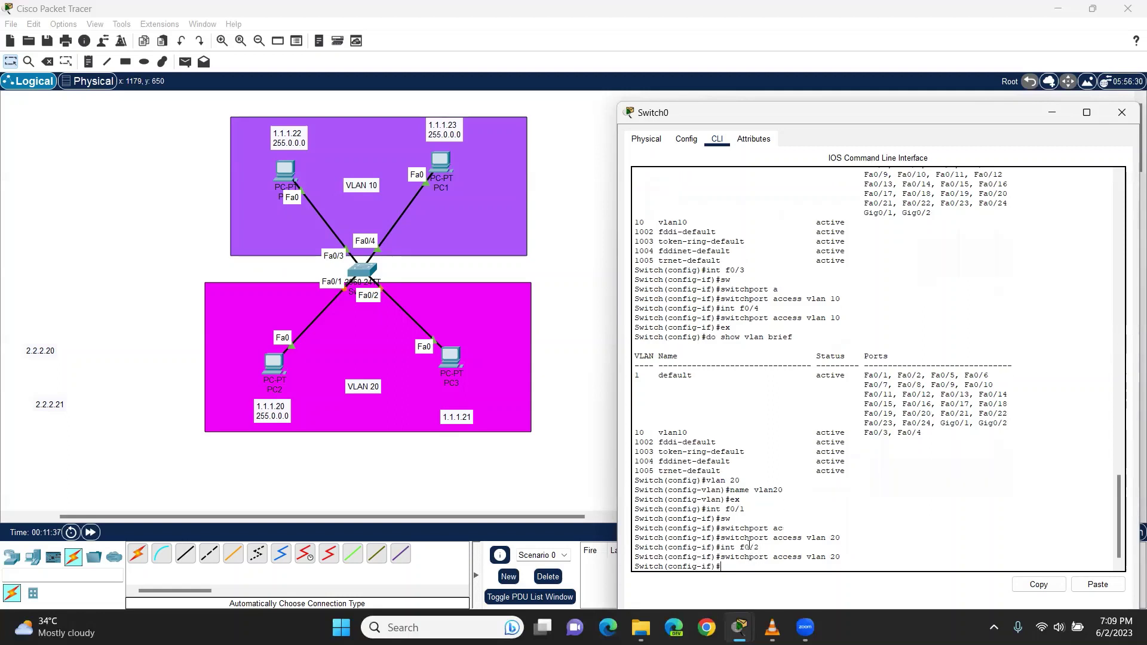
Run do show vlan brief from interface mode and check the ports listed under vlan10 and vlan20
type("do show vlan brief")
key("Return")
left_click_drag(937, 530, 622, 508)
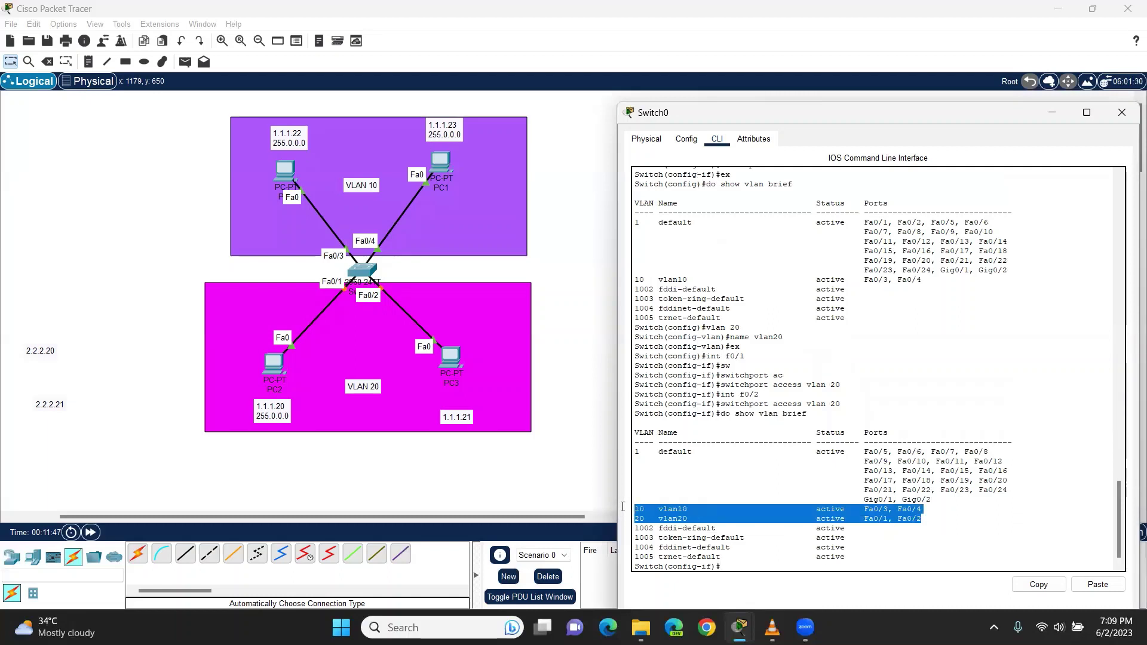
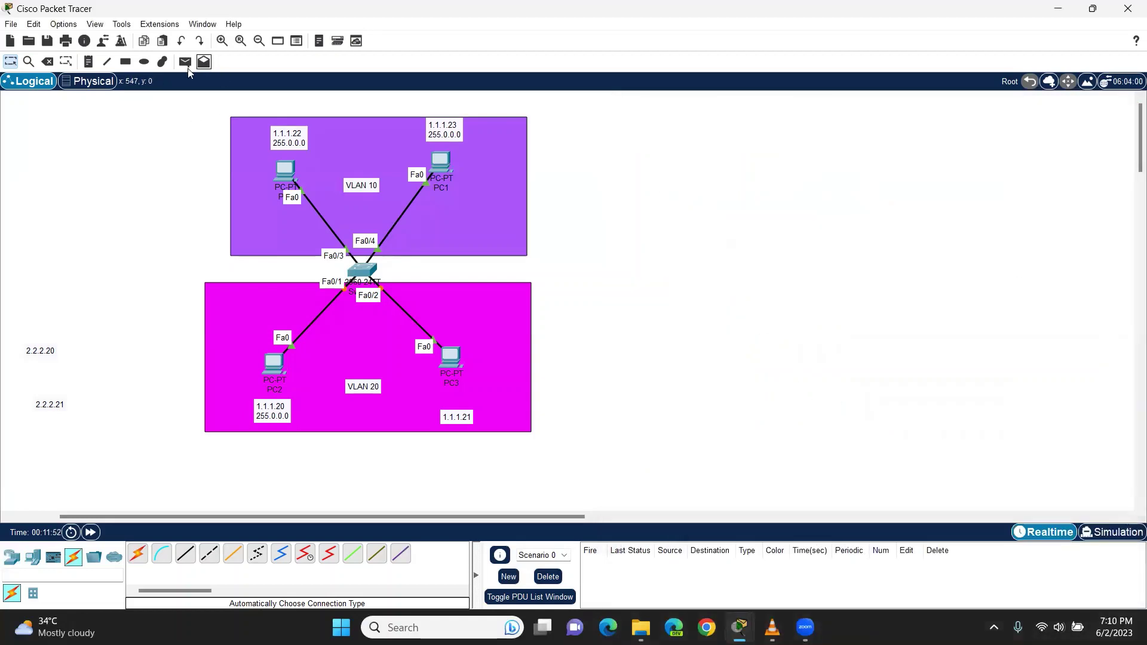
Send simple PDUs from PC2 to PC3 to test connectivity within VLAN 20, and clear the PDU list
left_click(183, 62)
left_click(276, 365)
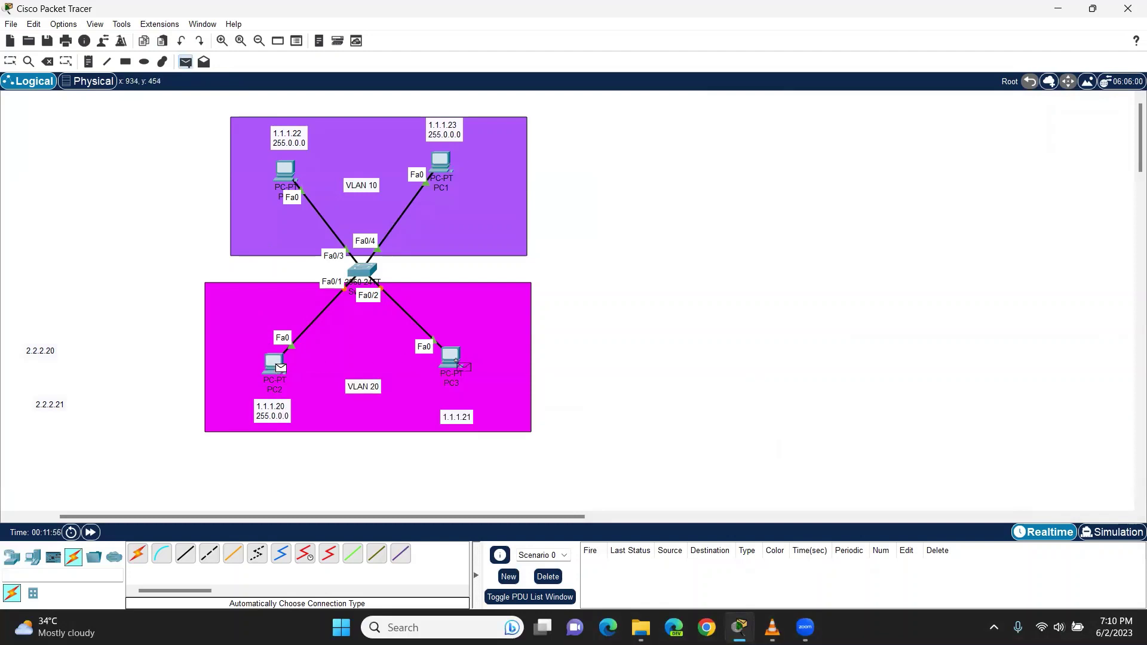
left_click(454, 363)
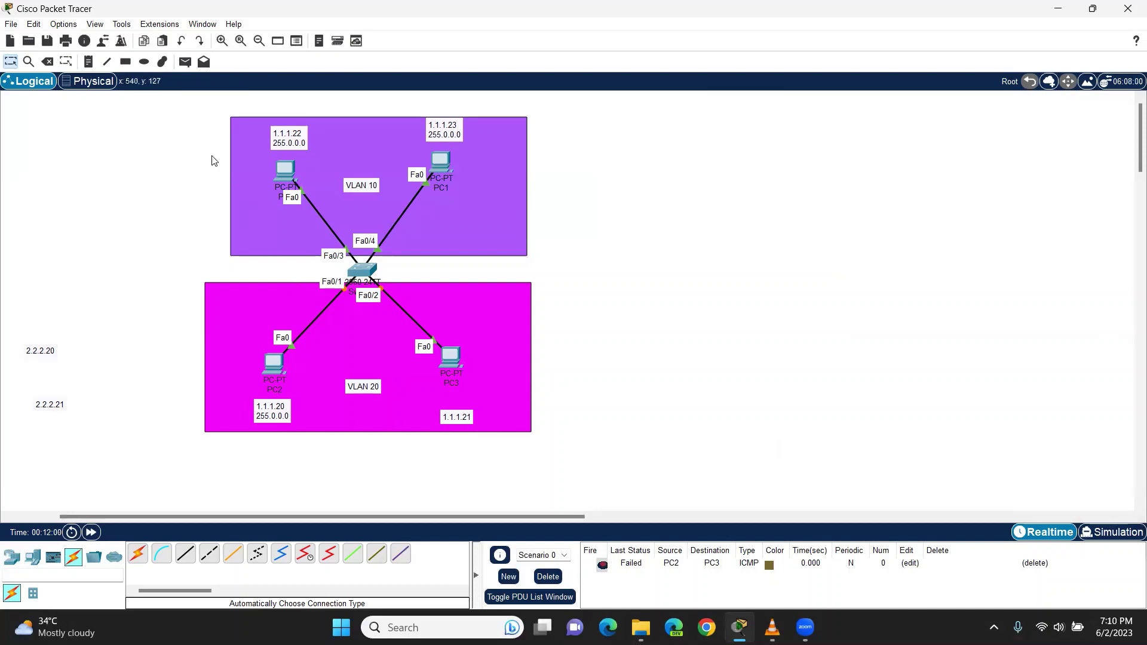
left_click(186, 63)
left_click(279, 358)
left_click(452, 358)
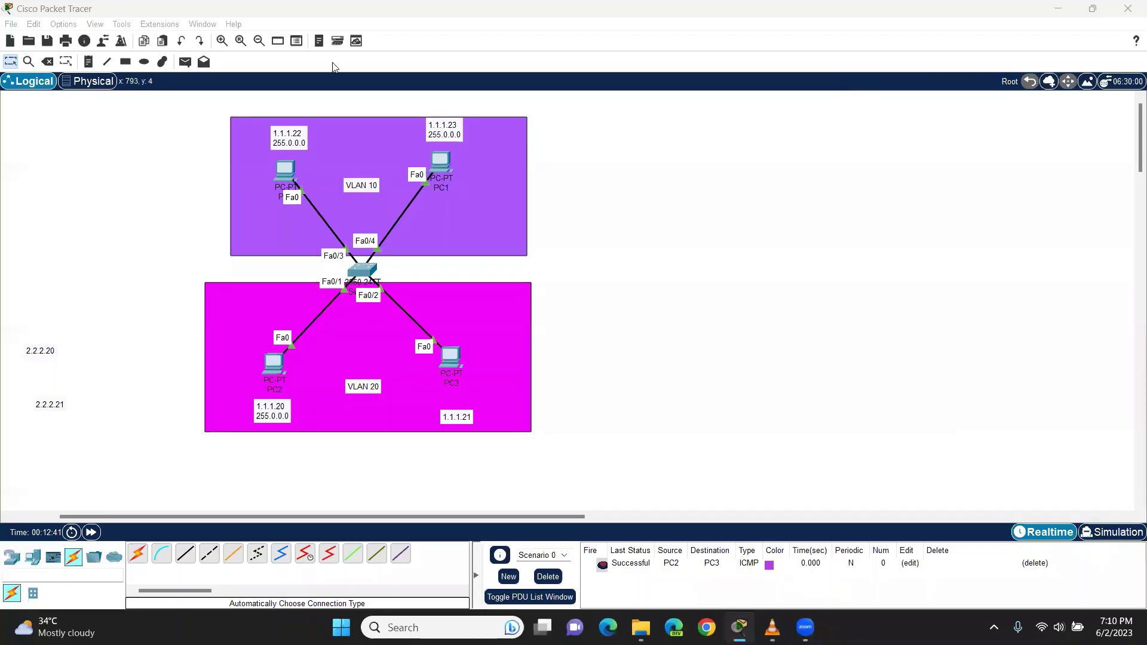
left_click(185, 62)
left_click(548, 577)
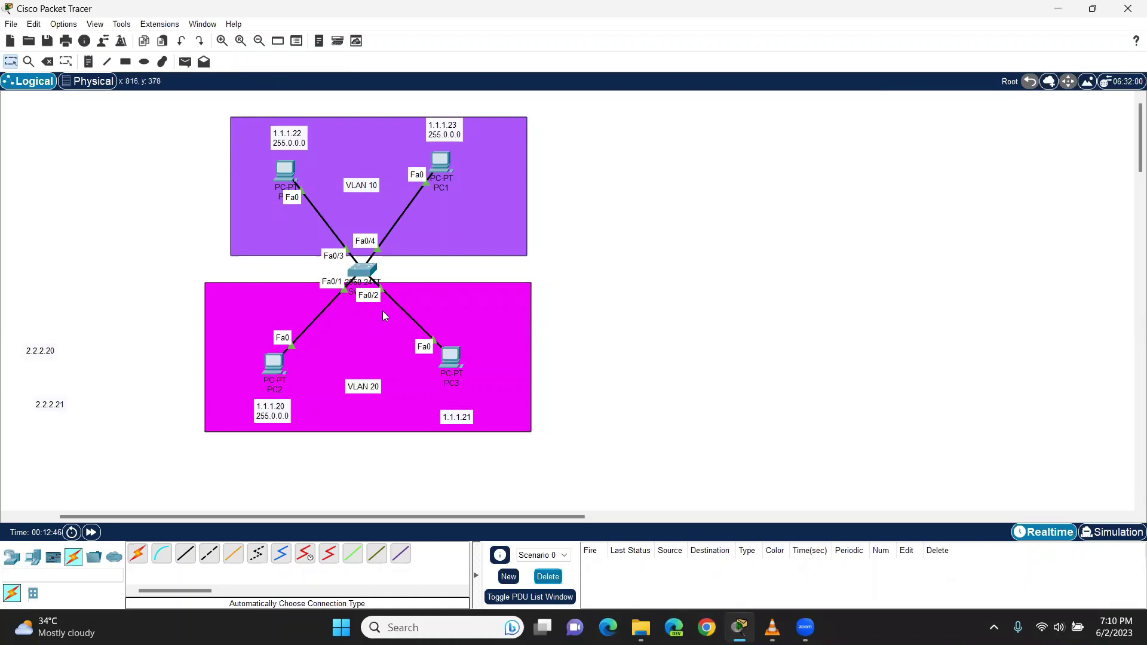
Test both VLANs with simple PDUs from PC2 to PC3 and from PC0 to PC1, and clear the PDU list
left_click(185, 61)
left_click(270, 365)
left_click(450, 358)
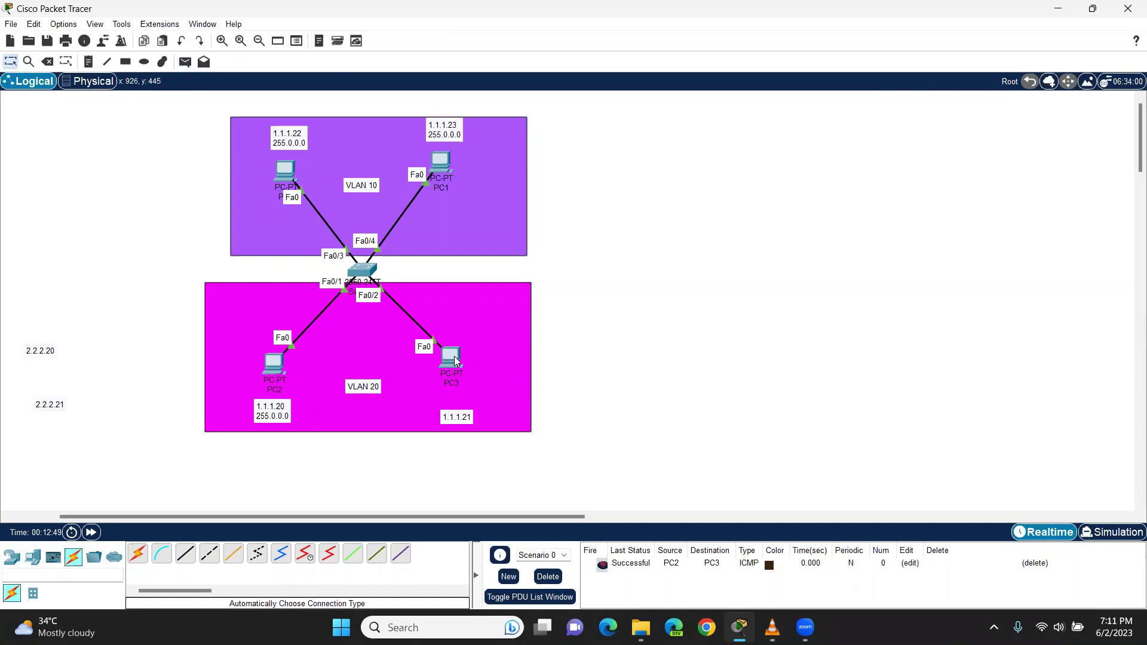
left_click(185, 62)
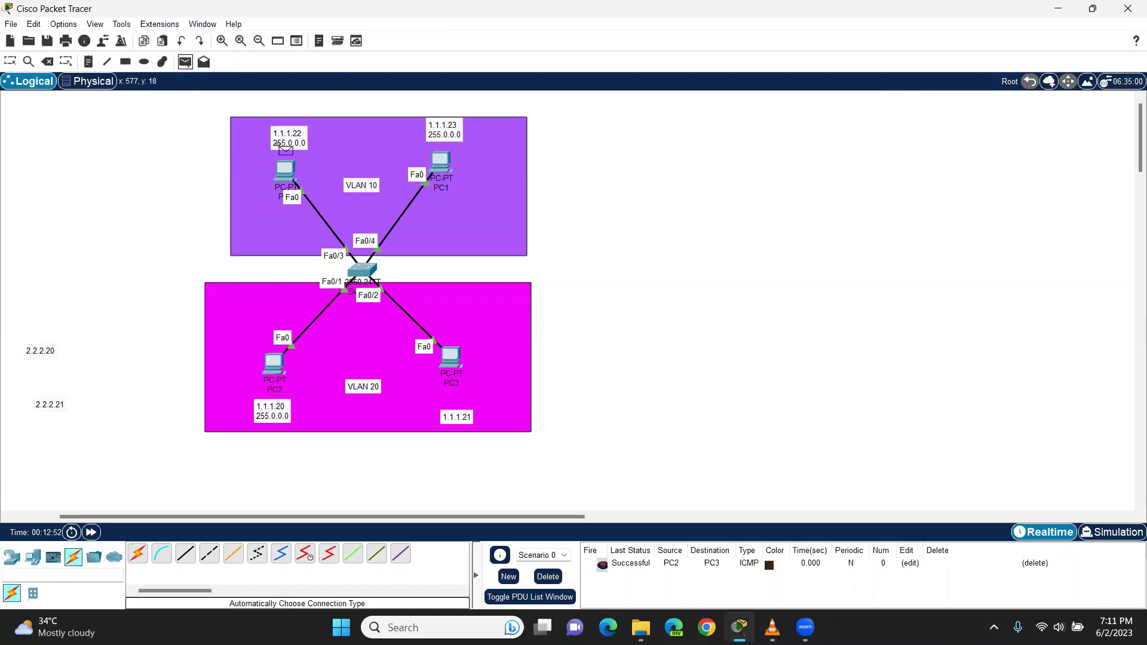
left_click(293, 179)
left_click(455, 170)
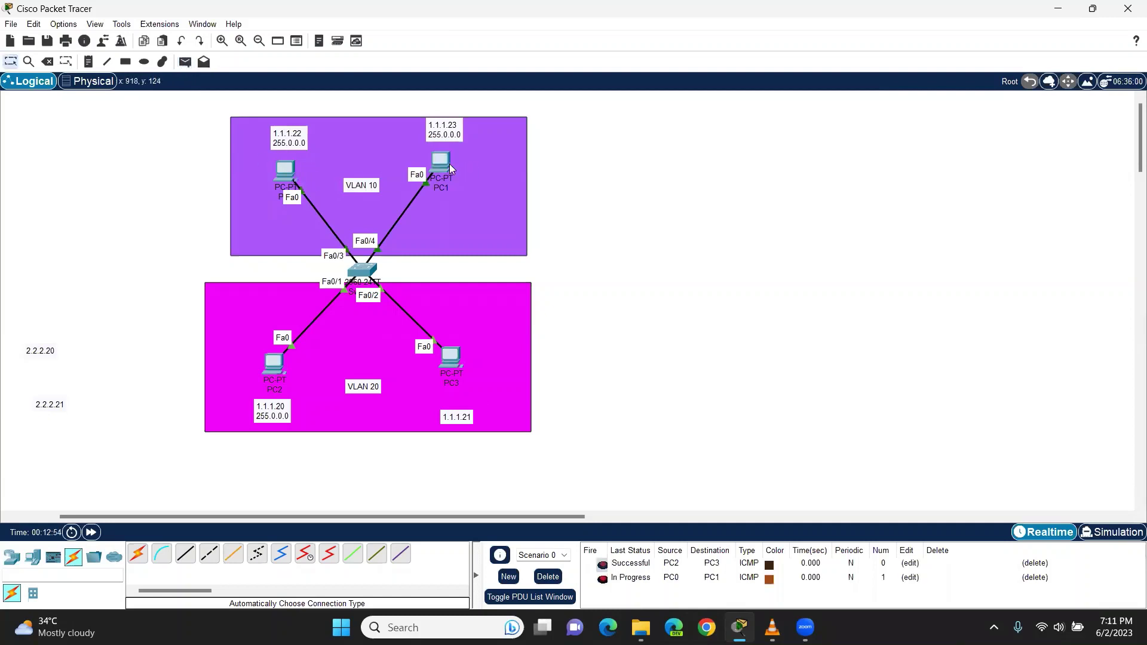
left_click(557, 578)
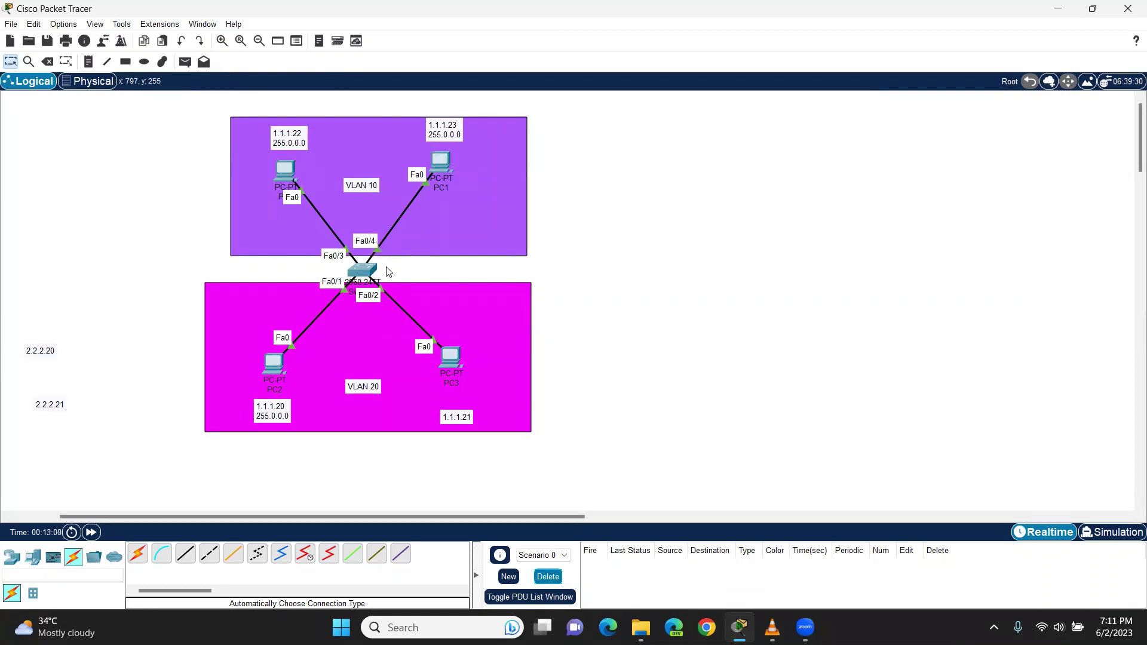
Test traffic between the VLANs with simple PDUs from PC2 to PC1 and PC3 to PC0, and clear the list
left_click(186, 61)
left_click(276, 363)
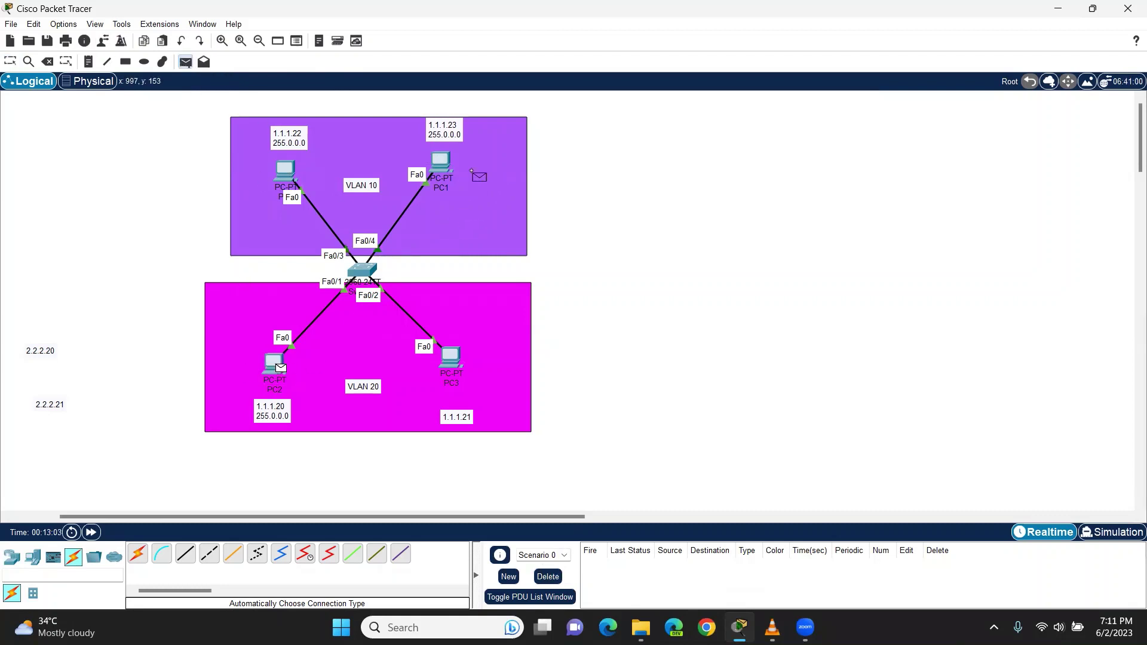
left_click(443, 160)
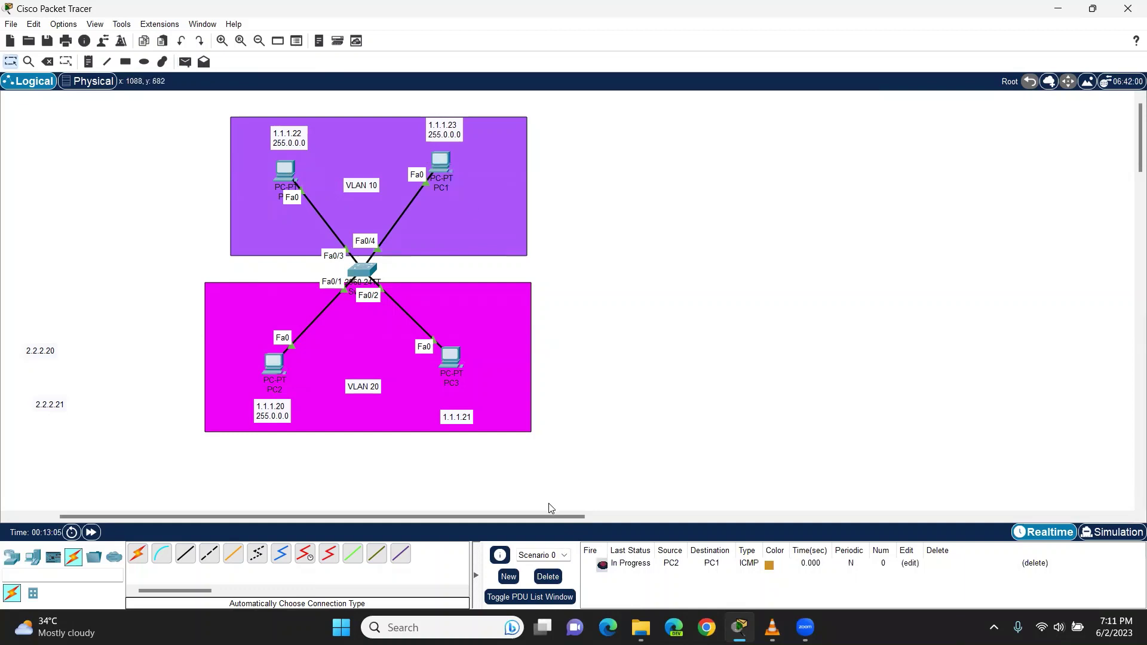
left_click(185, 62)
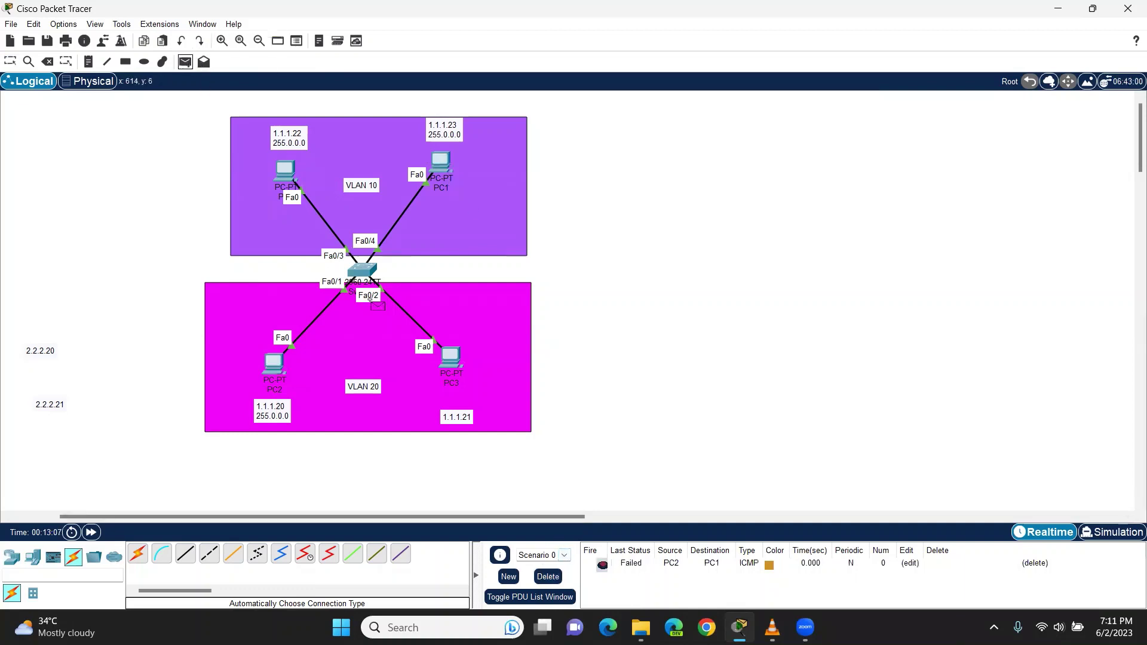
left_click(452, 359)
left_click(286, 171)
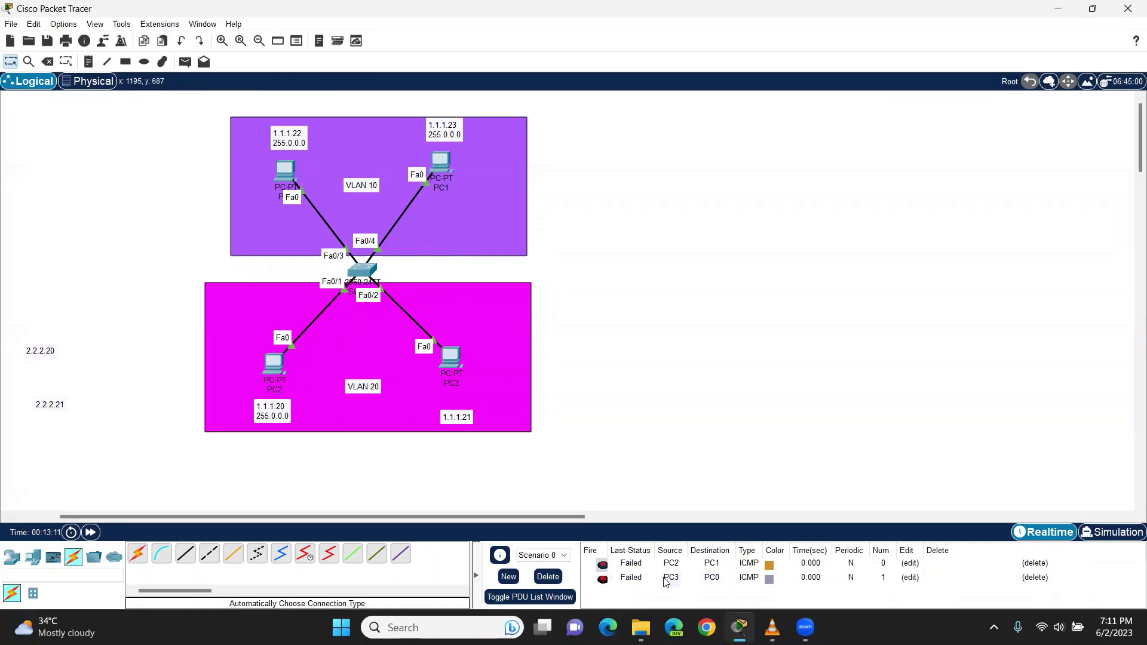
left_click(557, 578)
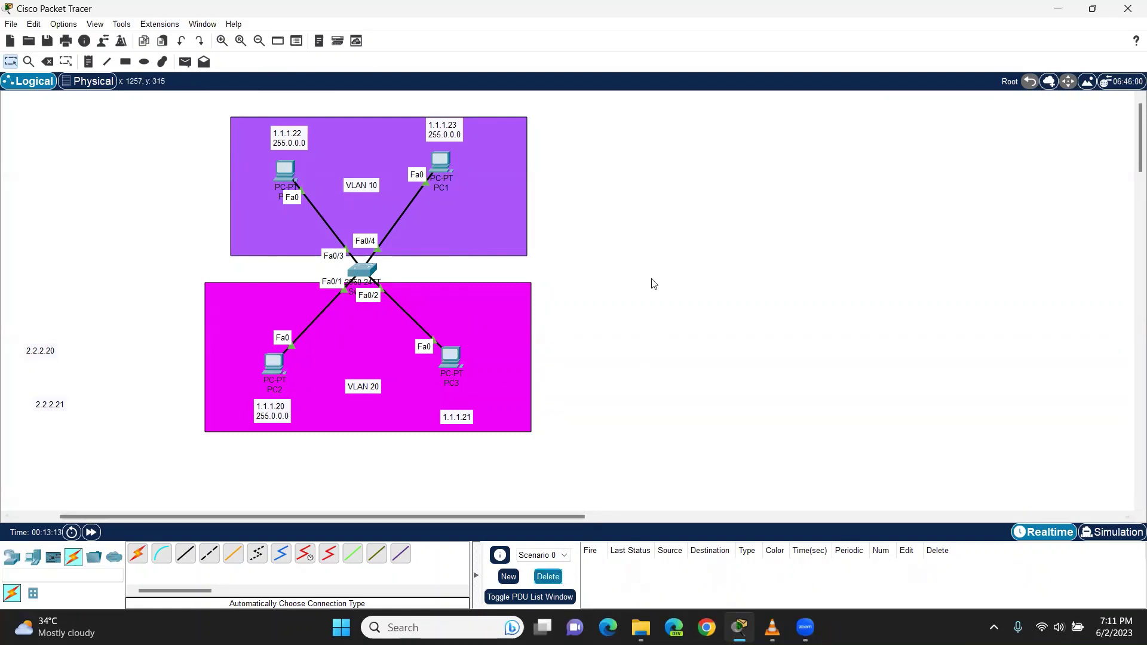
Duplicate the switch, its four PCs, cables and text labels, placing the copy to the right of the original topology
left_click_drag(507, 332, 515, 336)
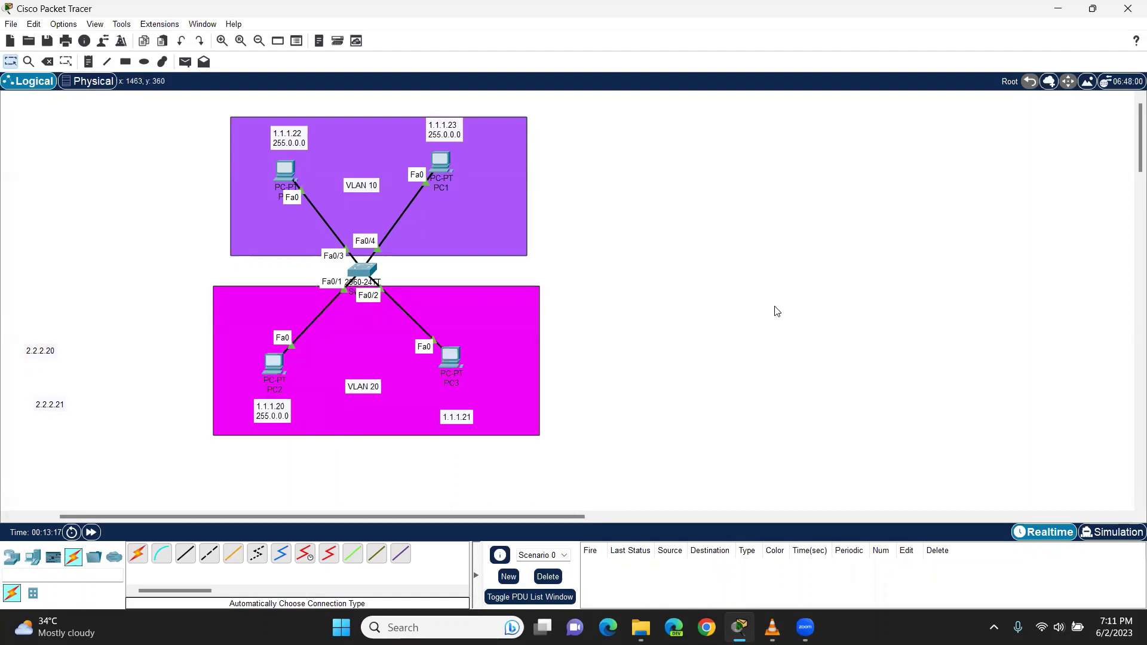
left_click_drag(695, 109, 119, 499)
left_click_drag(443, 169, 912, 214)
left_click_drag(845, 323, 844, 275)
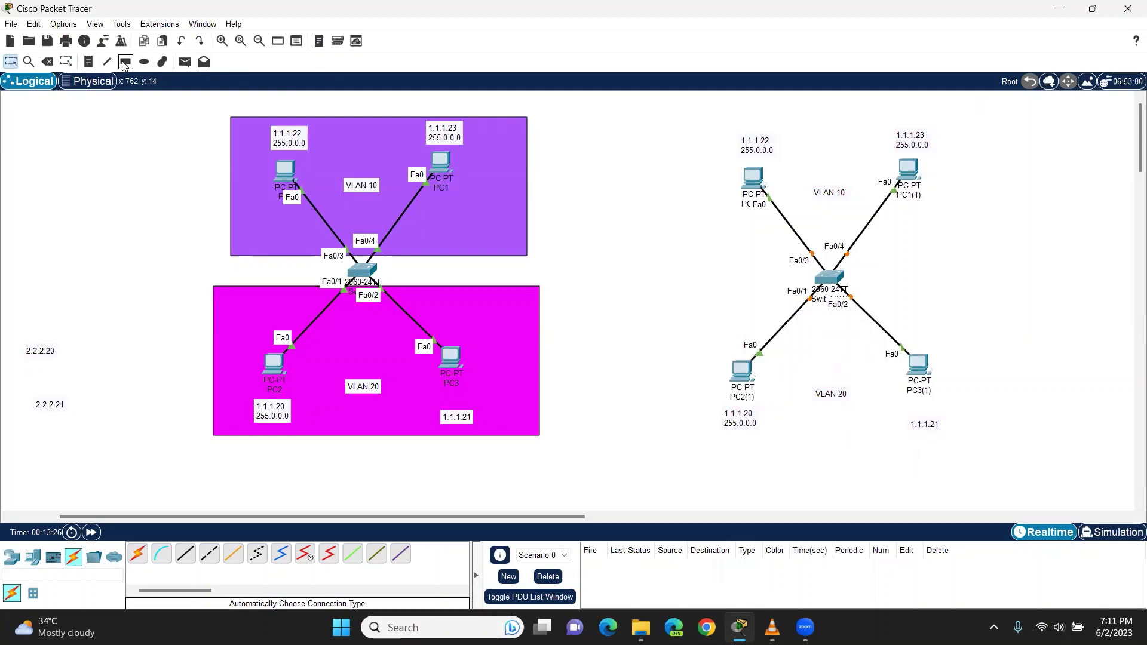
Draw a magenta filled rectangle behind PC2(1) and PC3(1) to mark the copied topology's VLAN 20 area
left_click(125, 62)
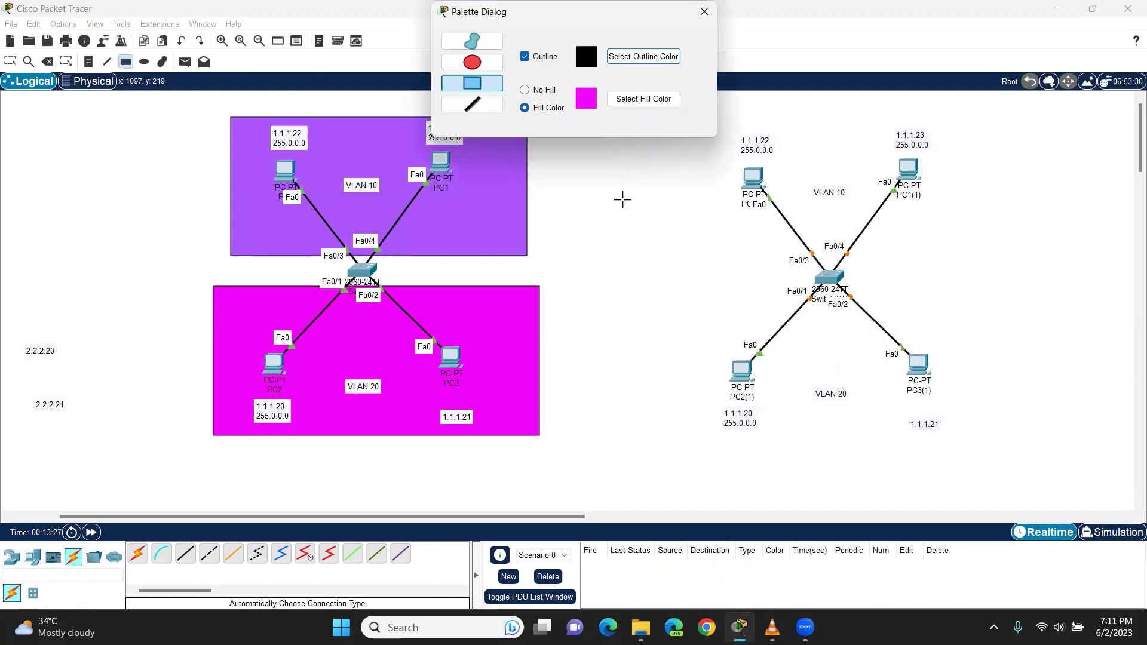
left_click(631, 101)
left_click(720, 163)
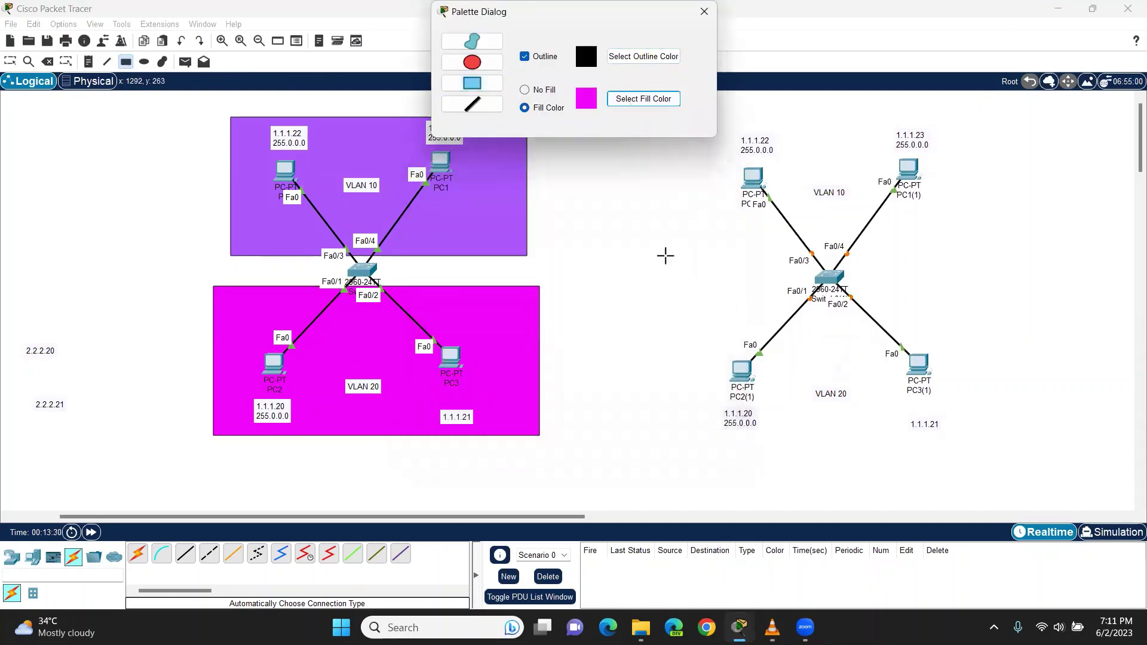
mouse_move(669, 284)
left_mouse_down()
mouse_move(969, 485)
mouse_move(1025, 486)
left_mouse_up()
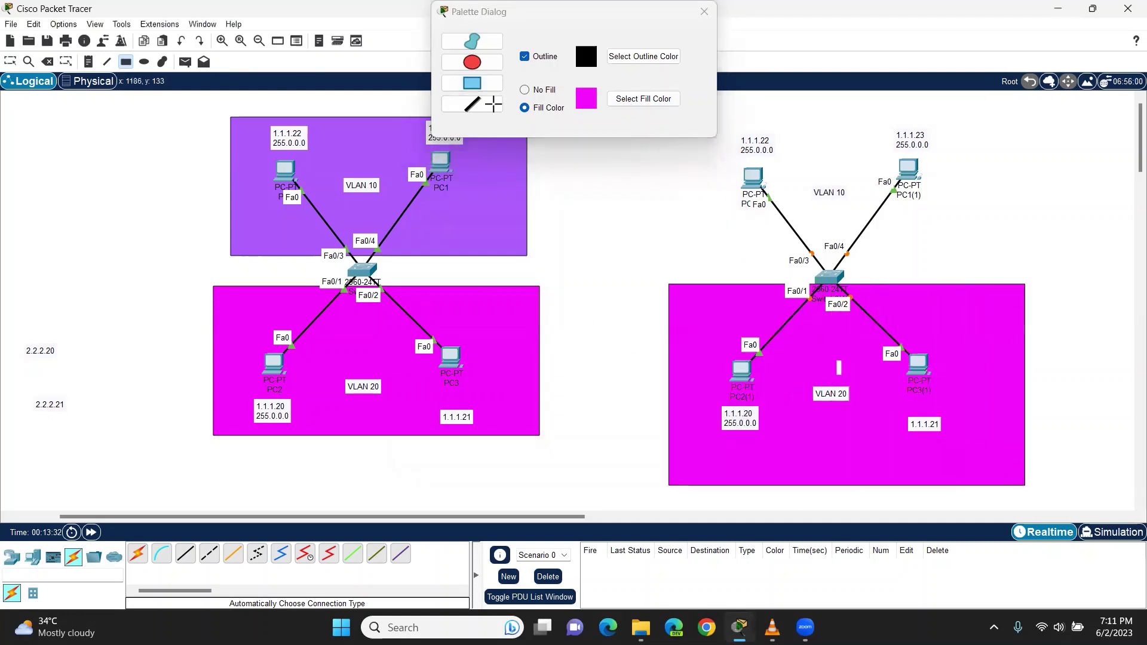
Set the rectangle fill to purple and draw a rectangle behind PC0(1) and PC1(1) to mark VLAN 10
double_click(470, 175)
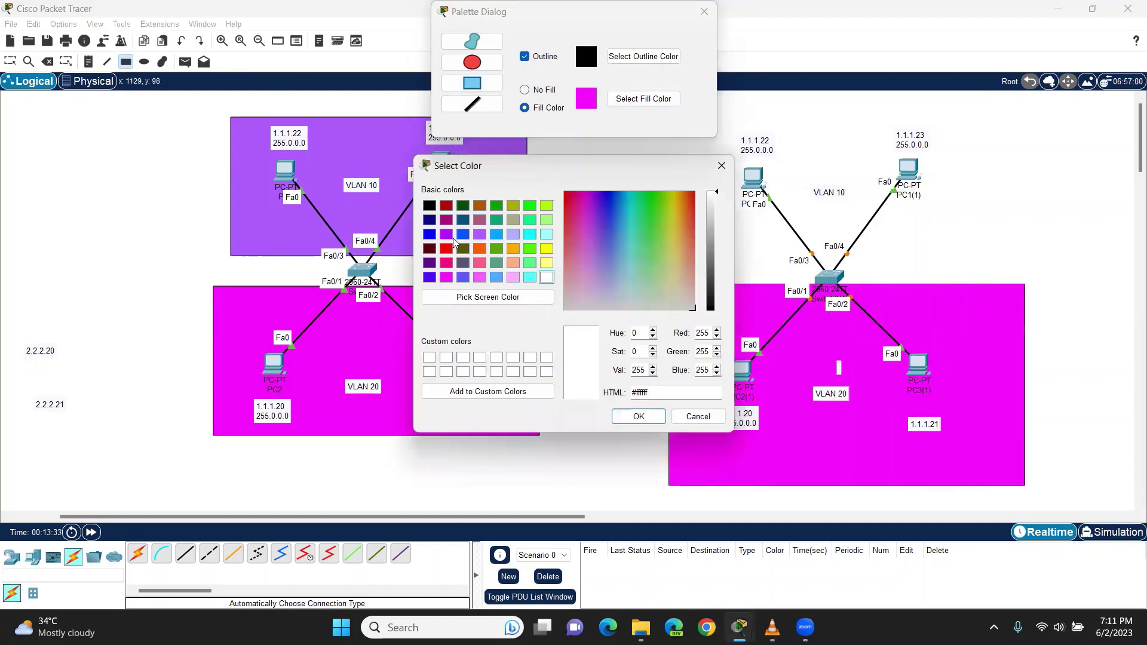
left_click(481, 233)
left_click(639, 416)
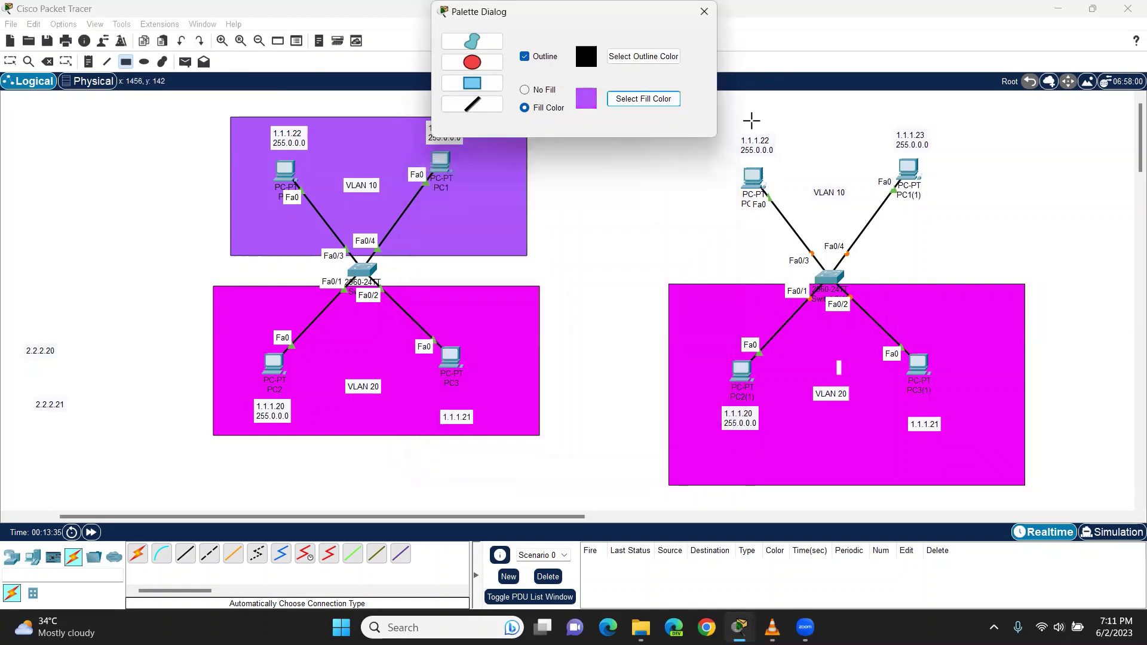
left_click(704, 12)
left_click_drag(669, 103, 997, 256)
left_click_drag(1086, 225, 1093, 232)
key("Escape")
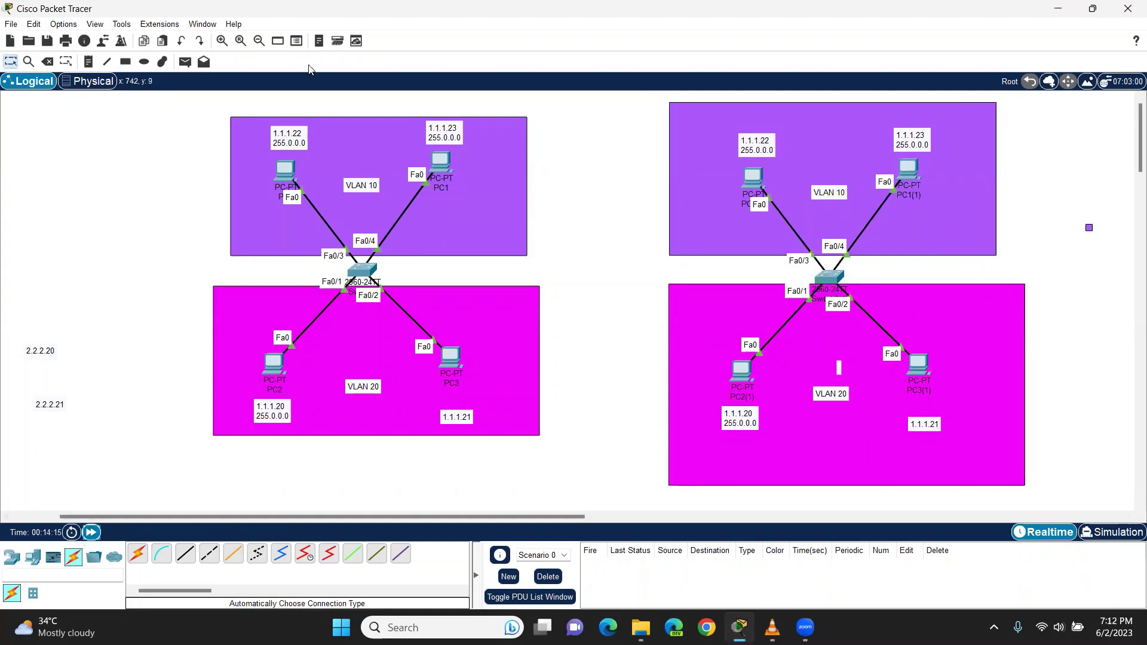
Connect Switch0 to the copied 2960 switch using the automatically chosen connection type
left_click(138, 554)
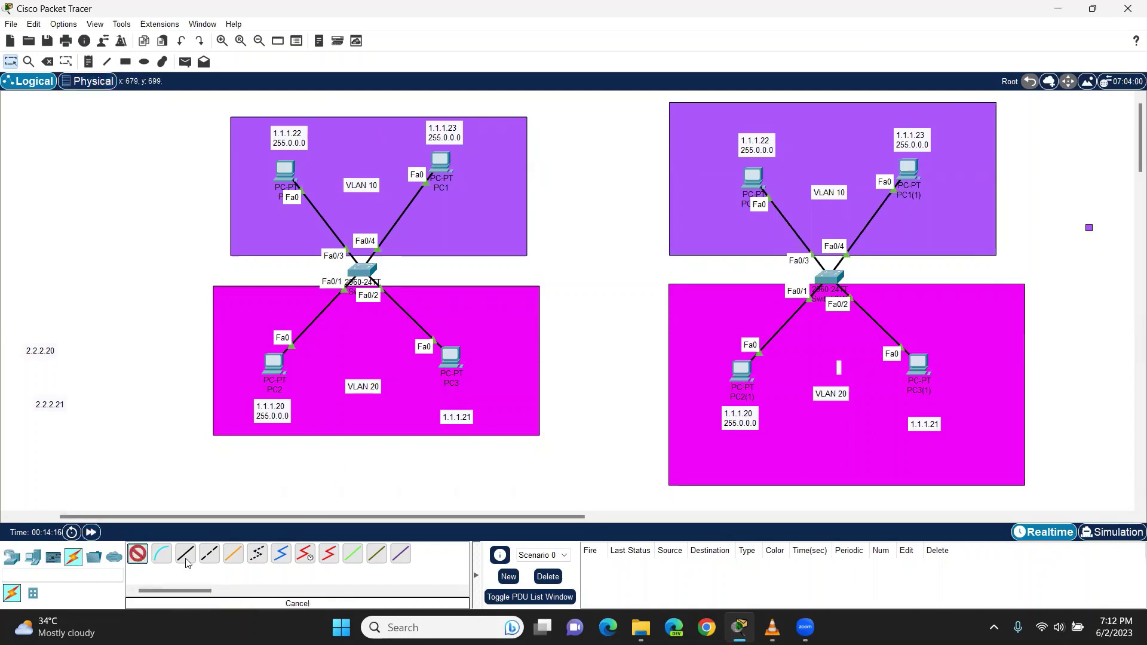
left_click(373, 268)
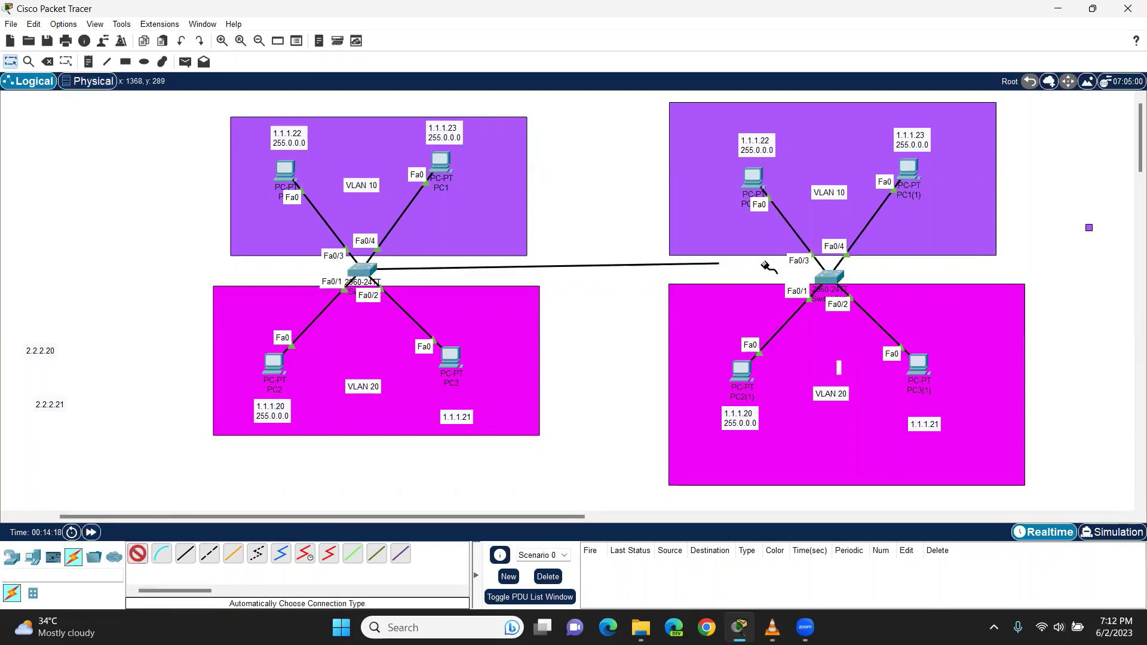
left_click(828, 277)
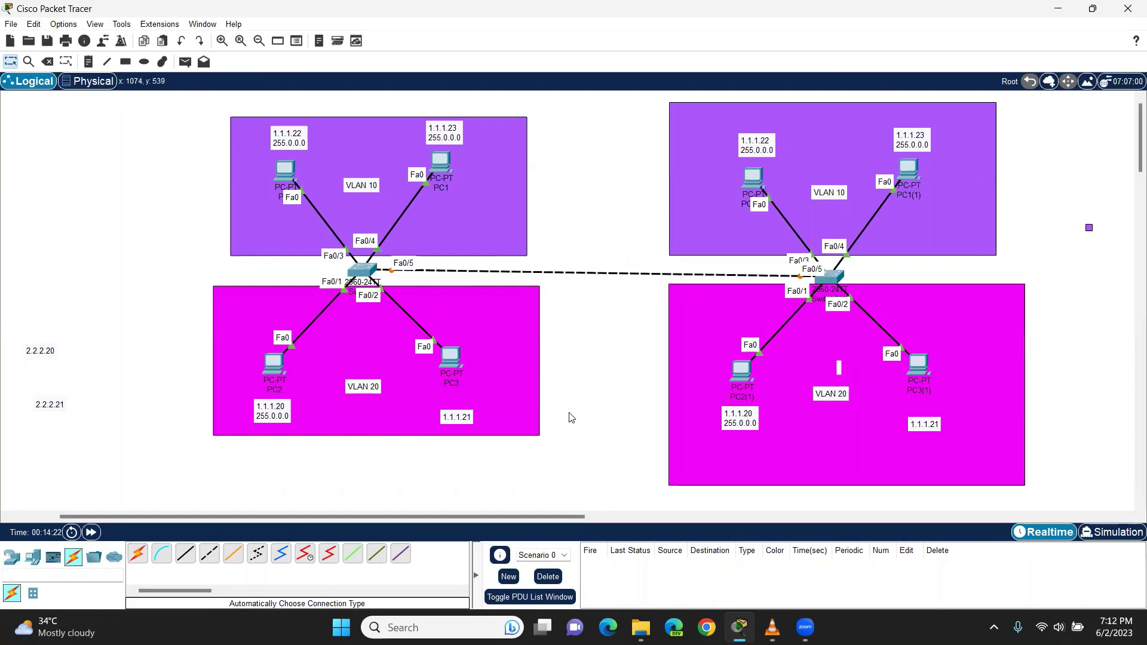
left_click(826, 372)
left_click(603, 361)
mouse_move(337, 353)
left_mouse_down()
mouse_move(468, 466)
mouse_move(671, 484)
mouse_move(757, 410)
left_mouse_up()
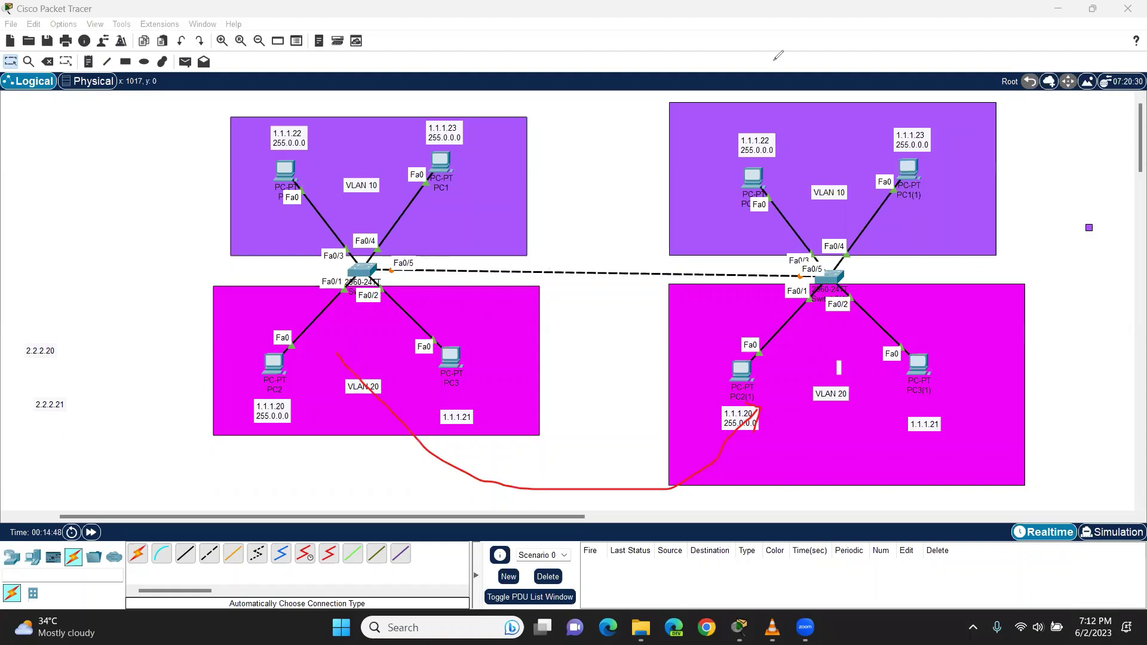
left_click(525, 489)
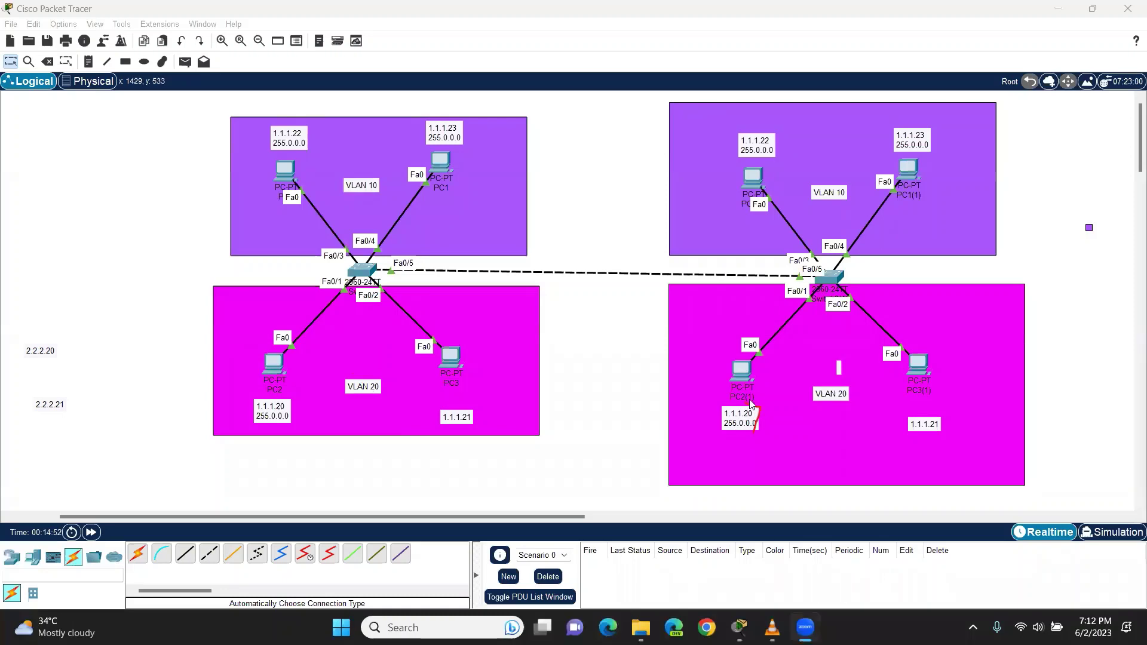
Set the static IPv4 address of PC2(1) to 1.1.2.20 and close its window
left_click(742, 371)
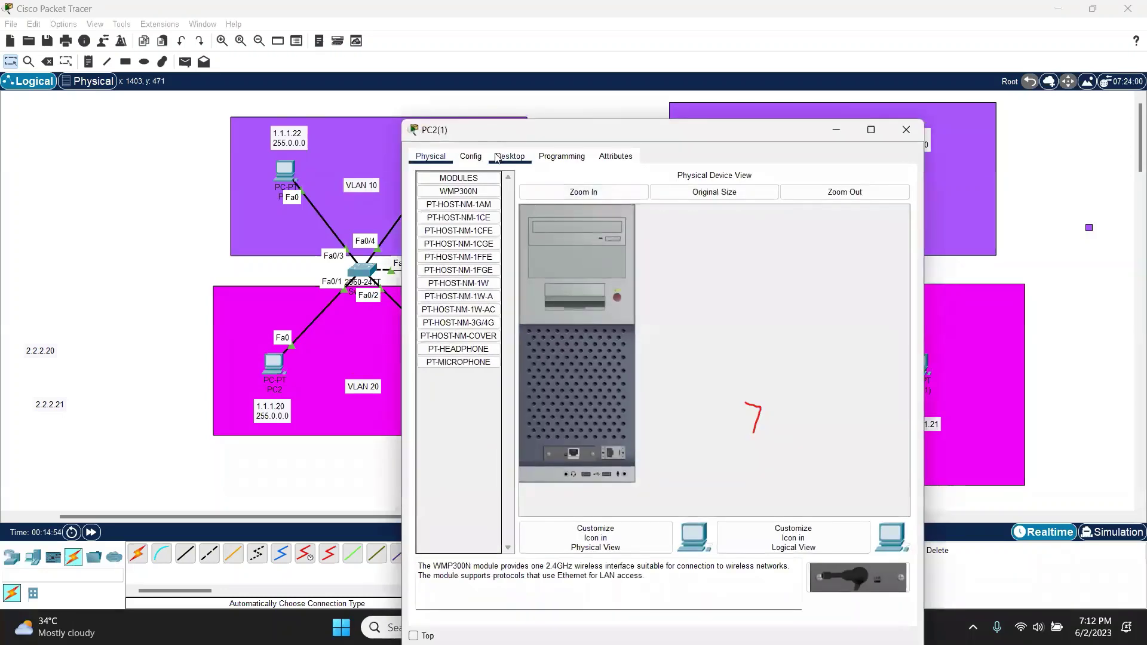
left_click(507, 157)
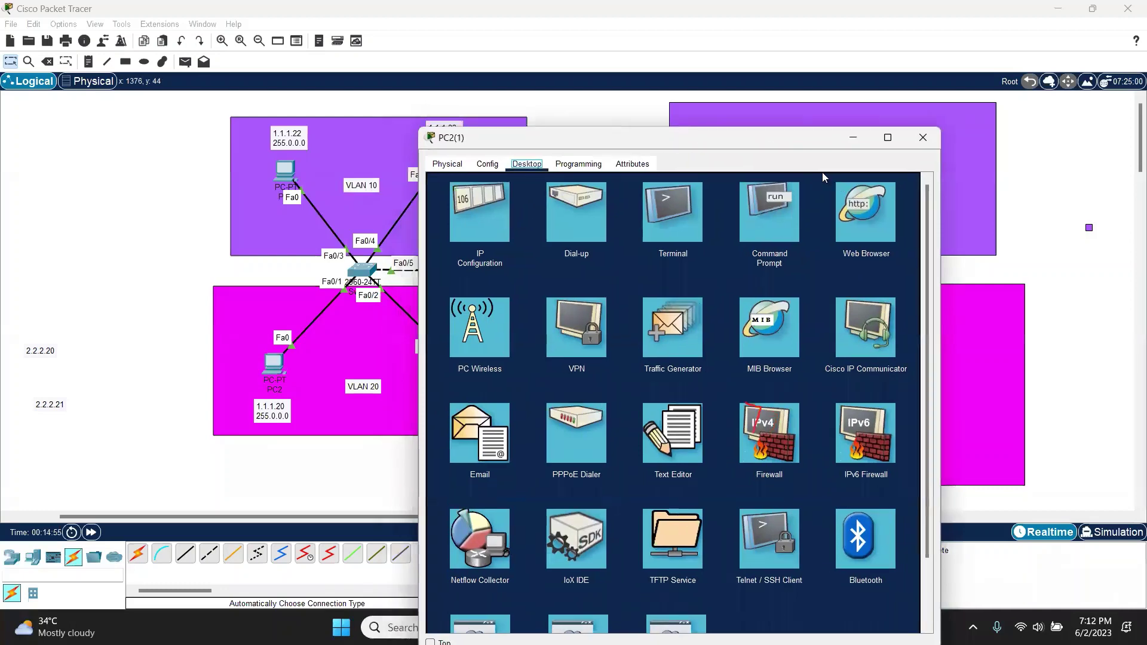
left_click(480, 215)
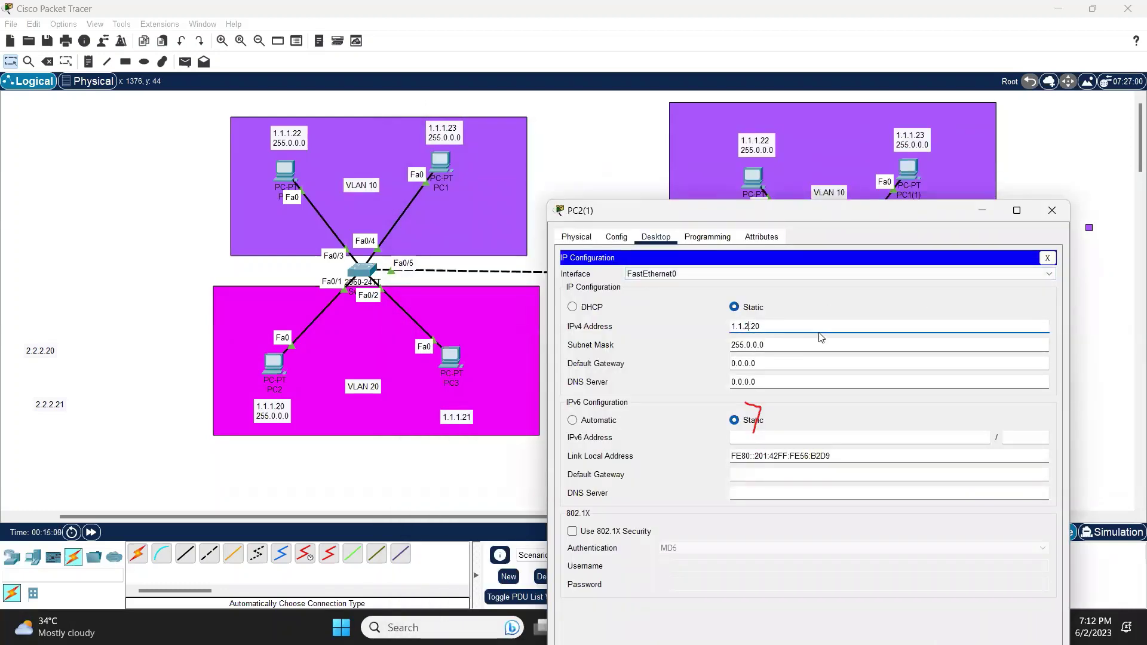
left_click(1052, 210)
Set the static IPv4 address of PC3(1) to 1.1.2.21 and close its window
left_click(918, 362)
left_click(494, 118)
left_click(490, 170)
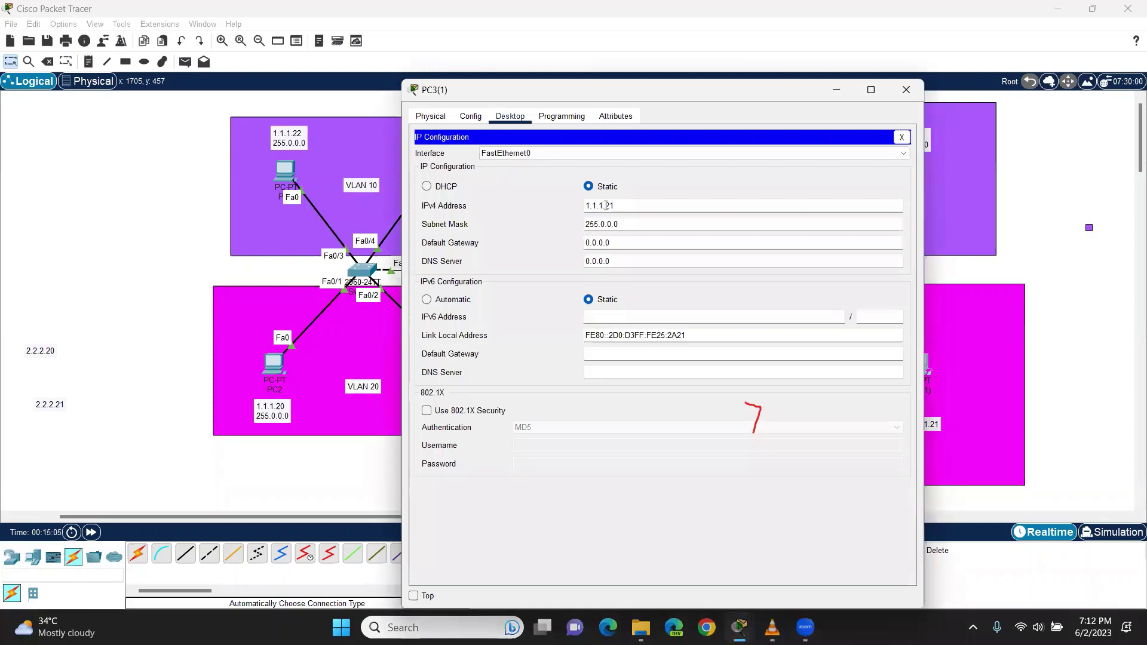
left_click(606, 206)
key("BackSpace")
type("2")
left_click(907, 89)
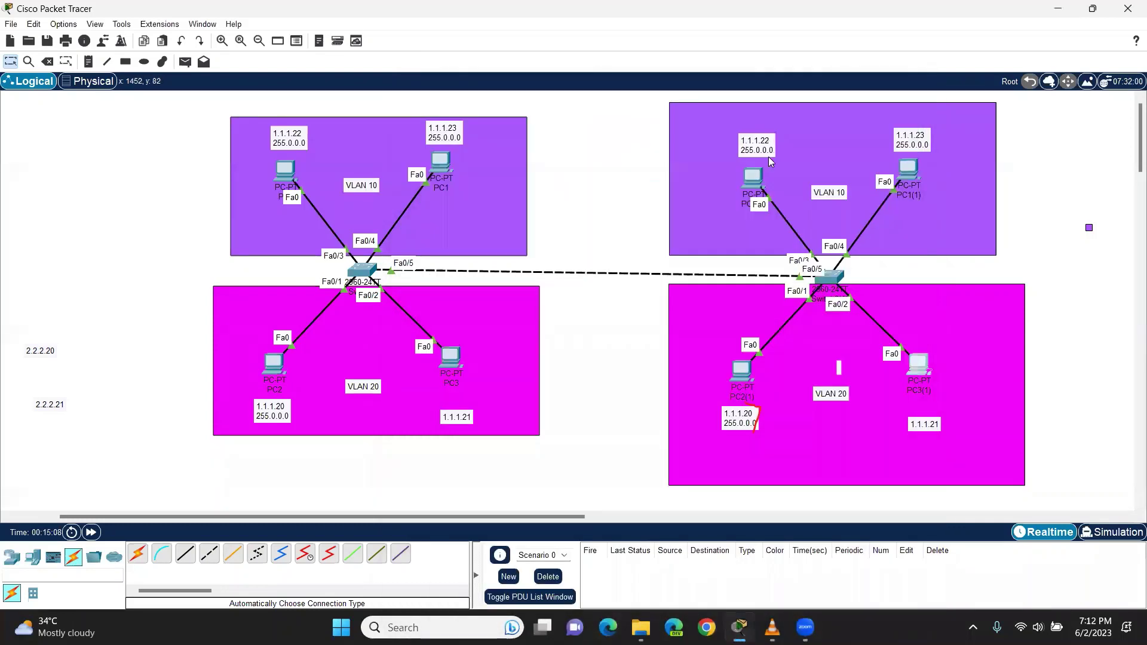
Set the static IPv4 address of PC0(1) to 1.1.2.22 and close its window
left_click(754, 179)
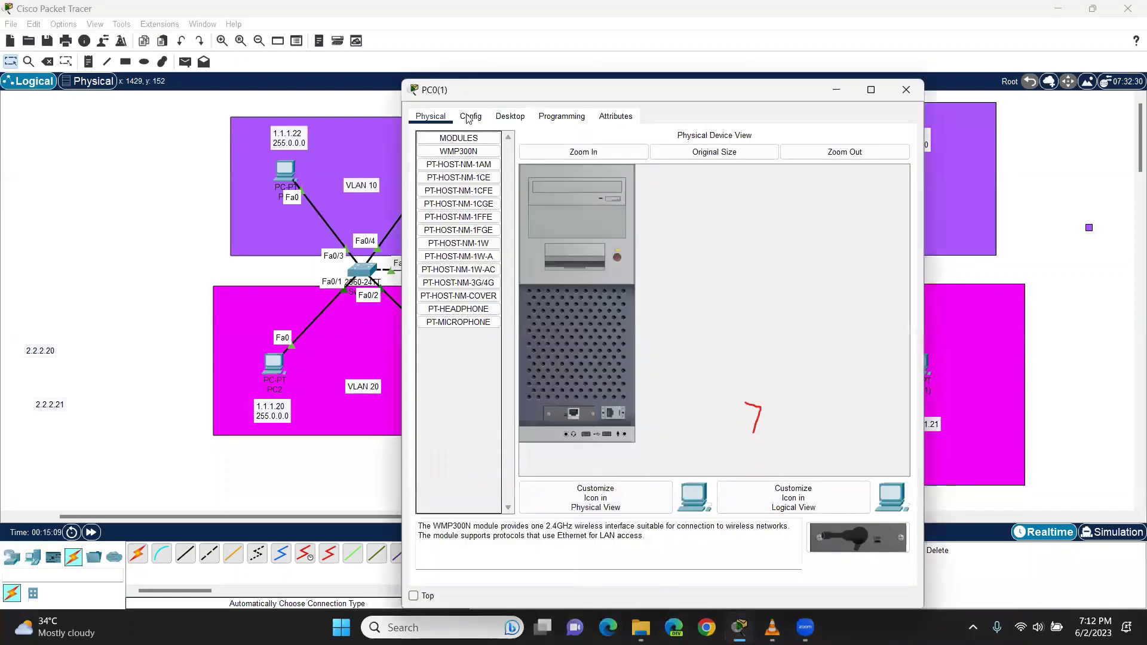
left_click(509, 115)
left_click(466, 162)
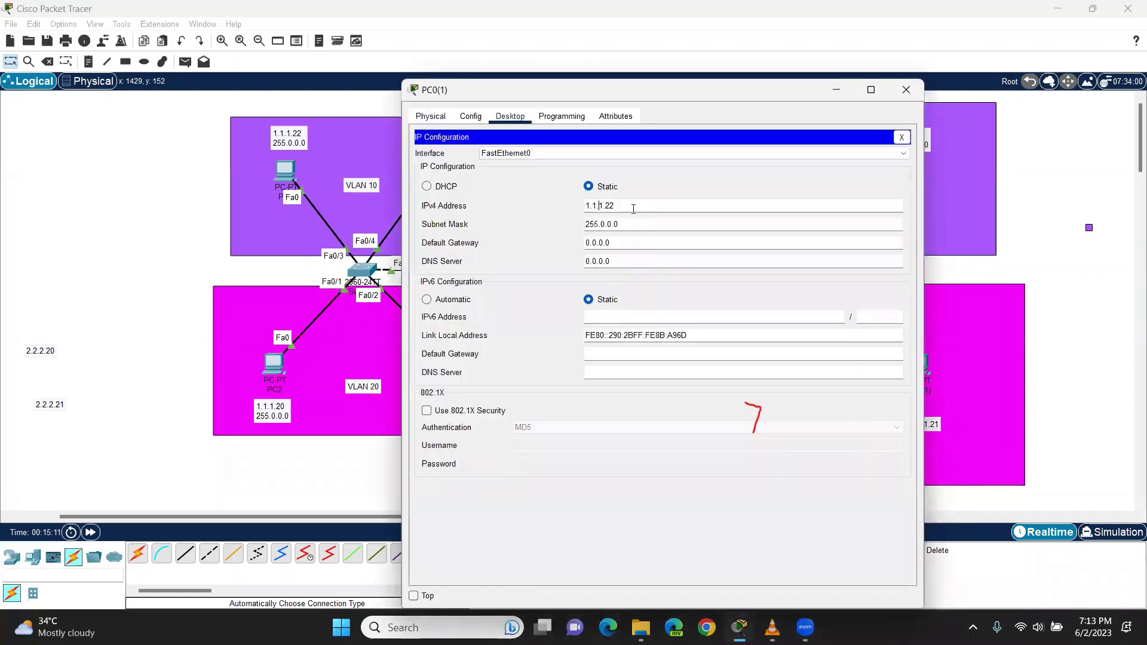
key("Delete")
type("22")
left_click(907, 90)
Set the static IPv4 address of PC1(1) to 1.1.2.23
left_click(905, 173)
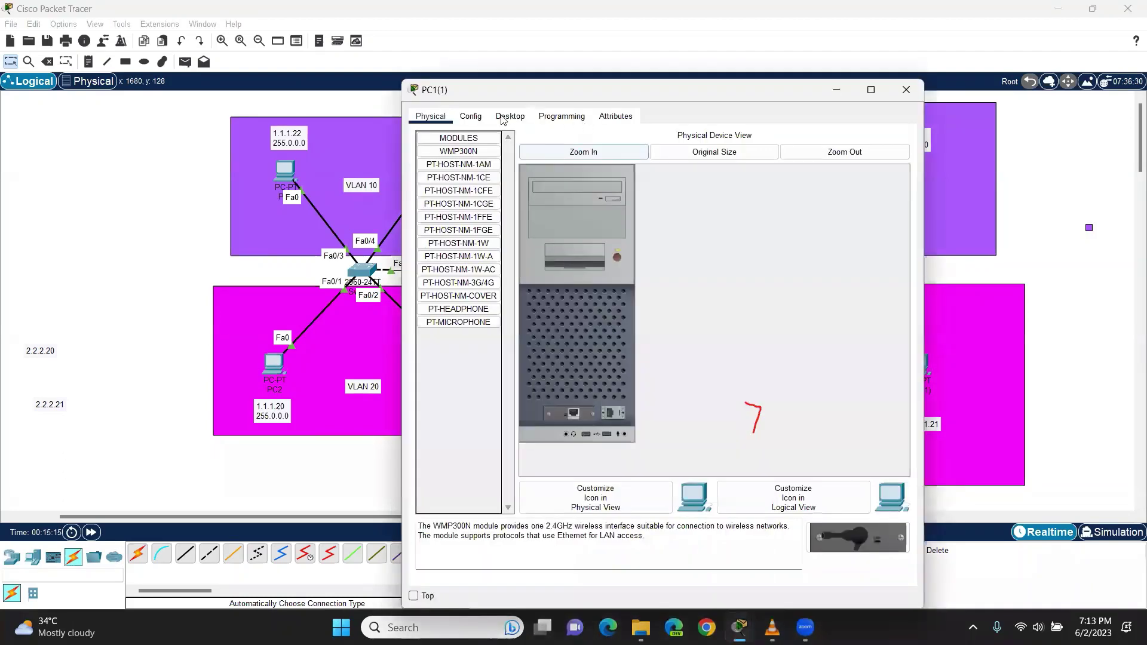
left_click(509, 116)
left_click(479, 156)
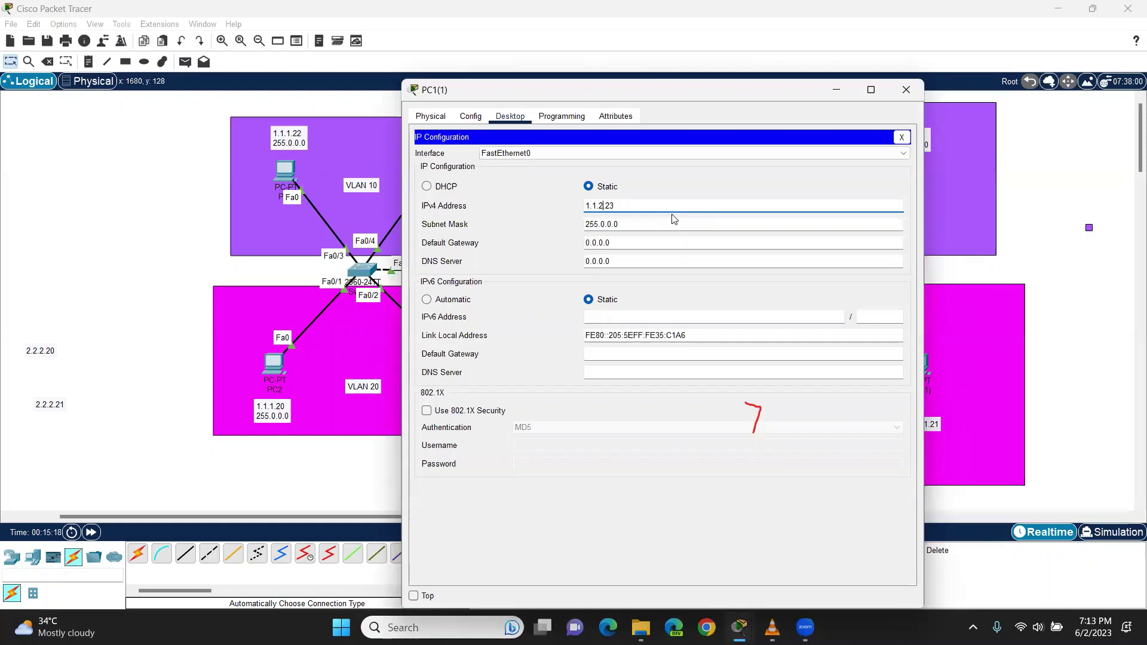
Close the PC1(1) window and nudge the second switch slightly upward, keeping it in the topology
left_click(907, 90)
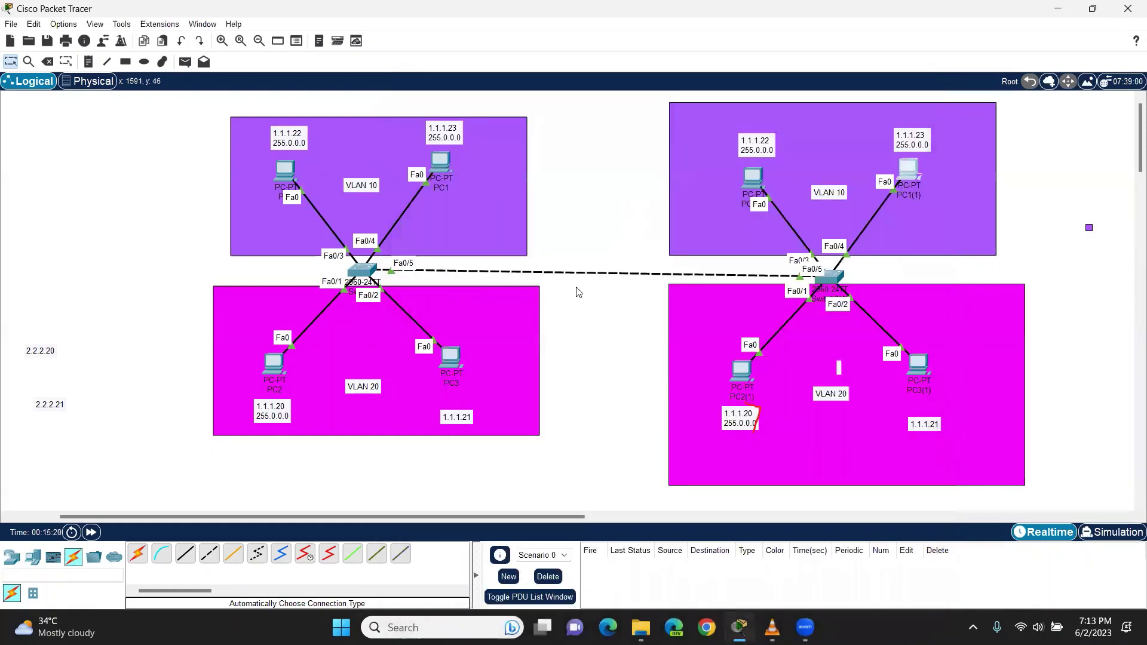
left_click_drag(835, 283, 835, 273)
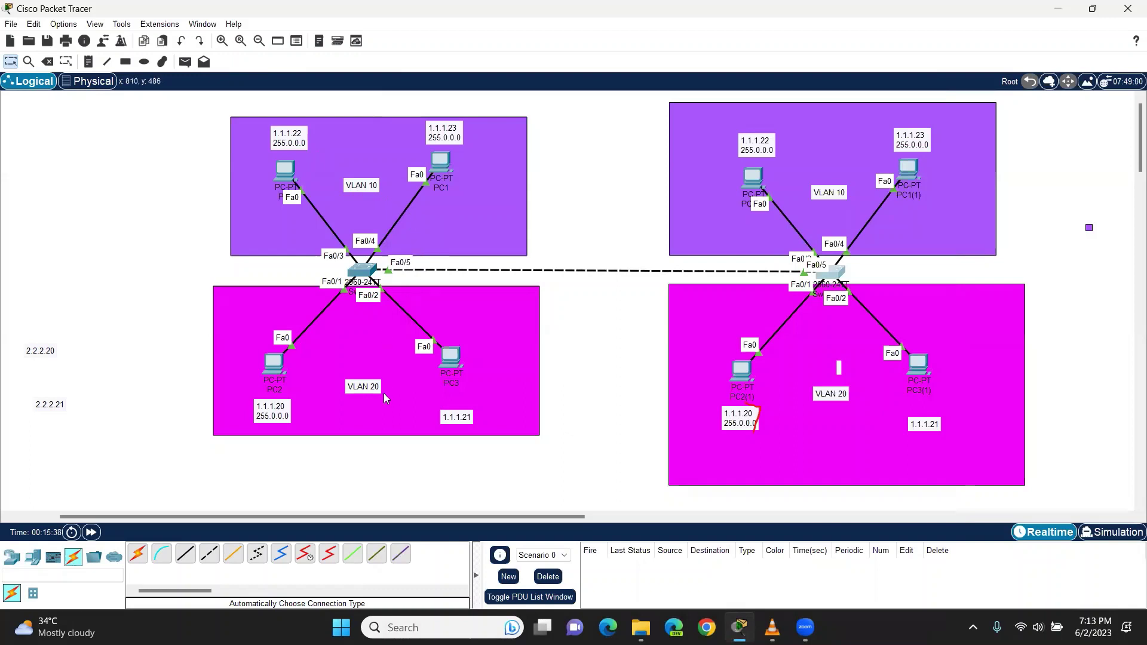
key("Delete")
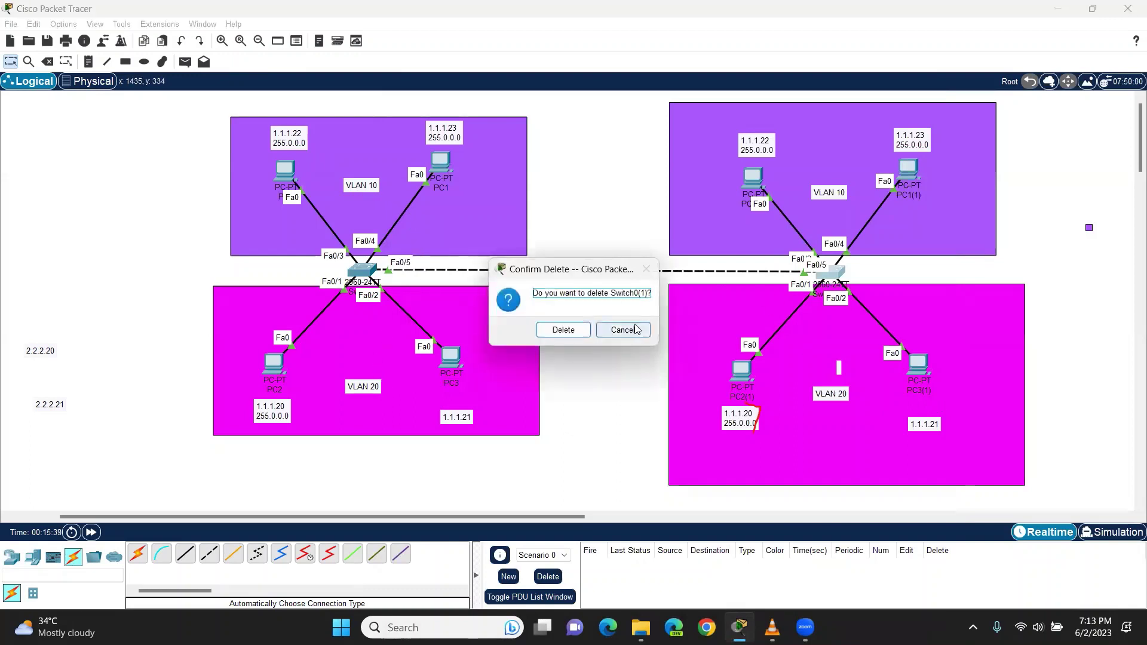
left_click(619, 328)
Test connectivity with simple PDUs from PC2(1) to PC3(1) and from PC2(1) to PC1(1), and clear the PDU list
left_click(185, 61)
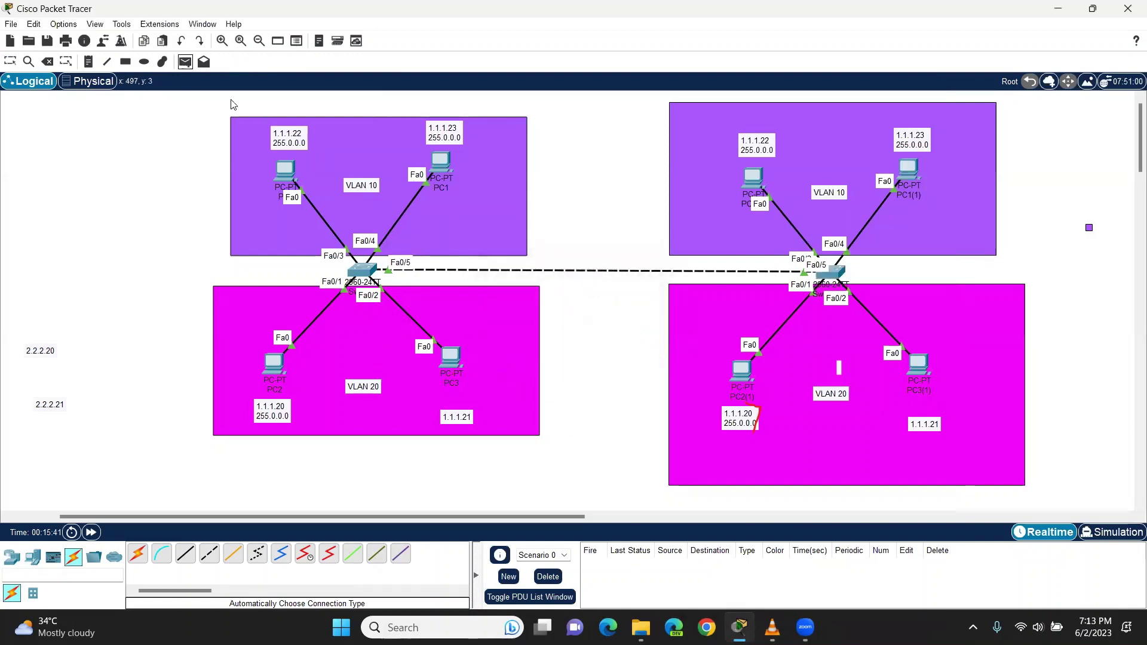
left_click(743, 372)
left_click(917, 369)
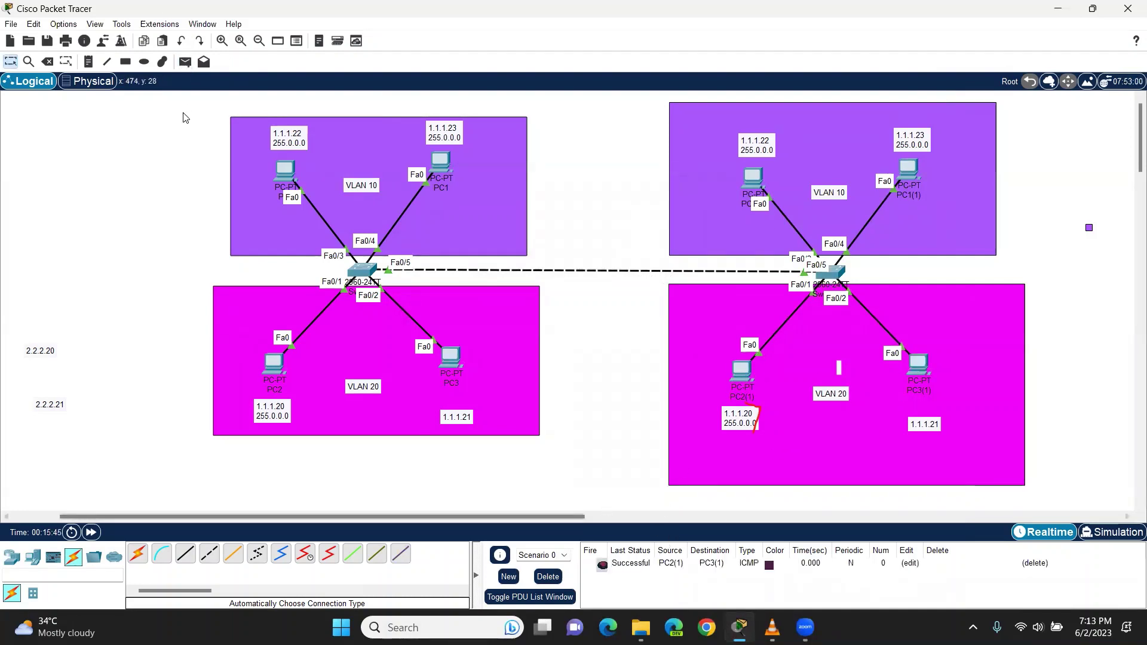
left_click(186, 61)
left_click(741, 372)
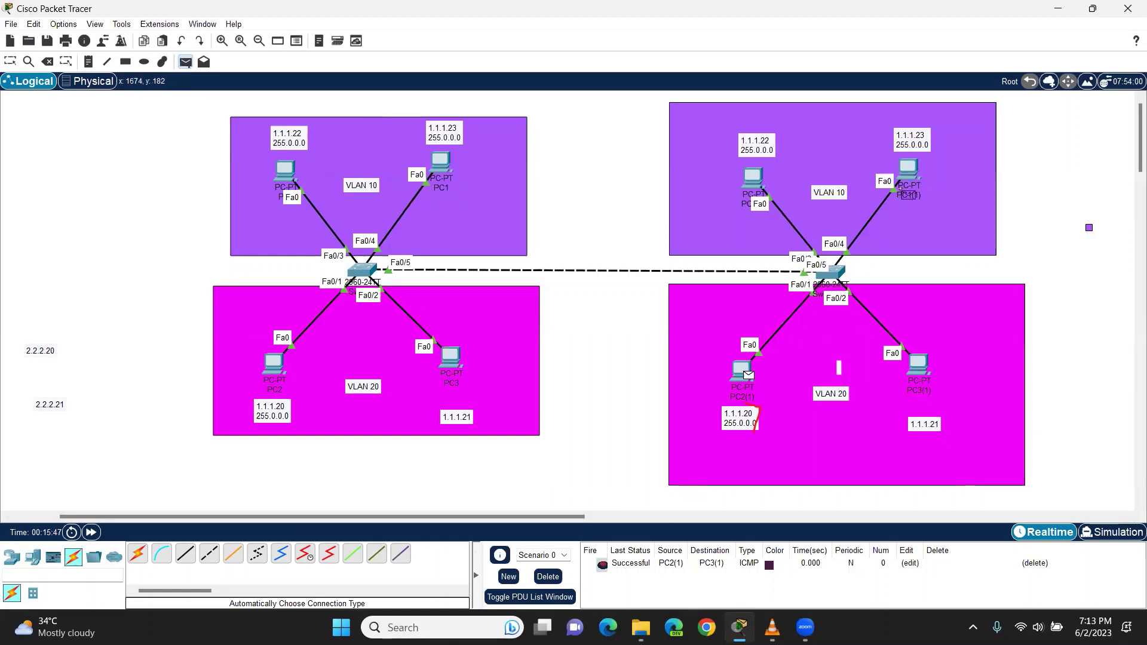
left_click(908, 170)
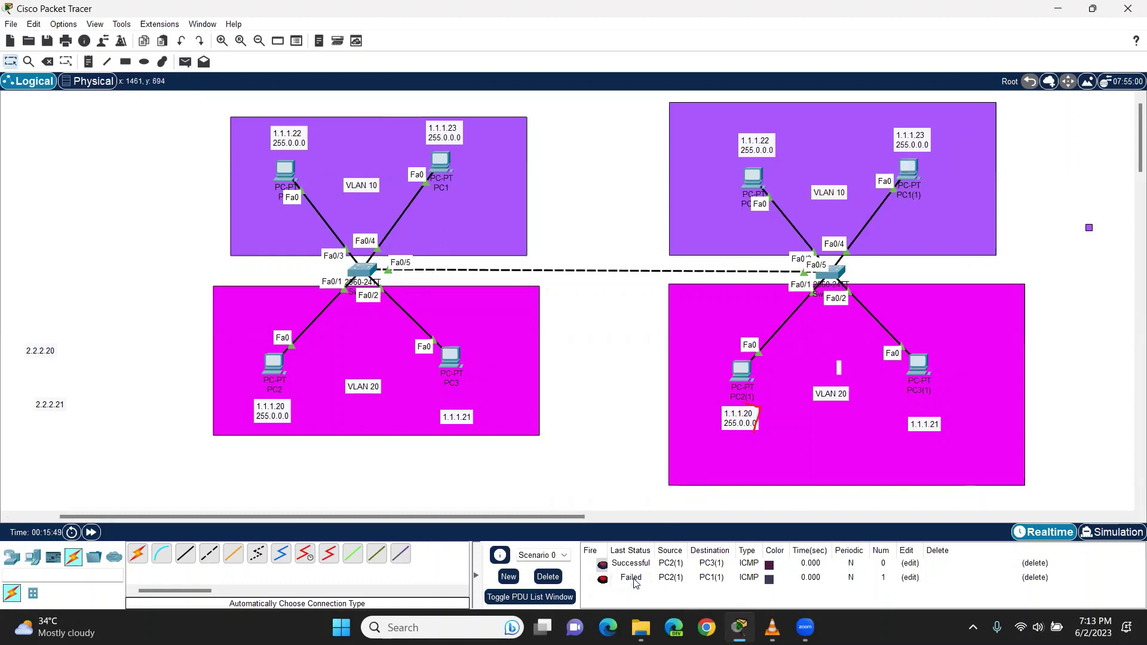
left_click(553, 577)
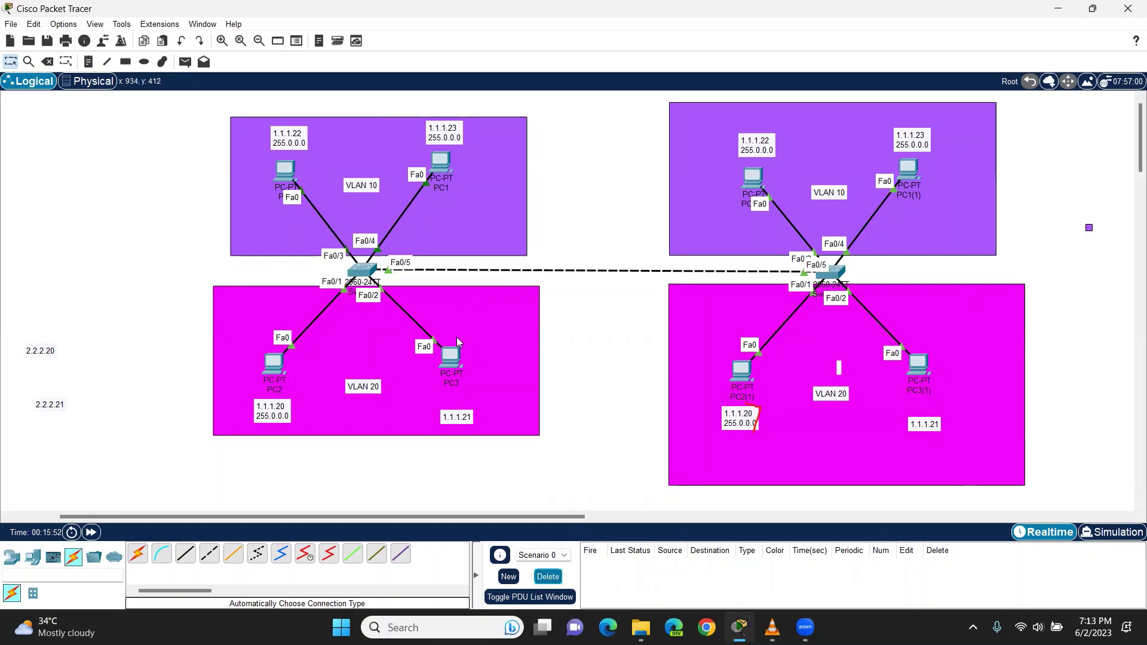
Configure interface fa0/5 on Switch0 with switchport mode trunk
left_click(365, 272)
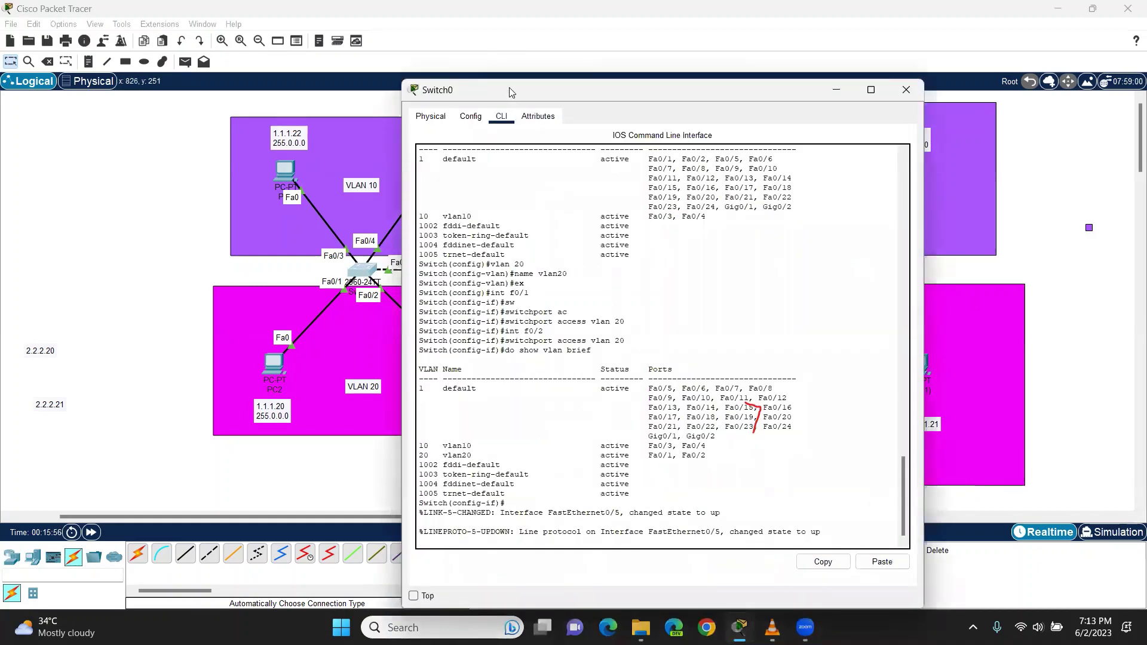
left_click_drag(517, 90, 586, 66)
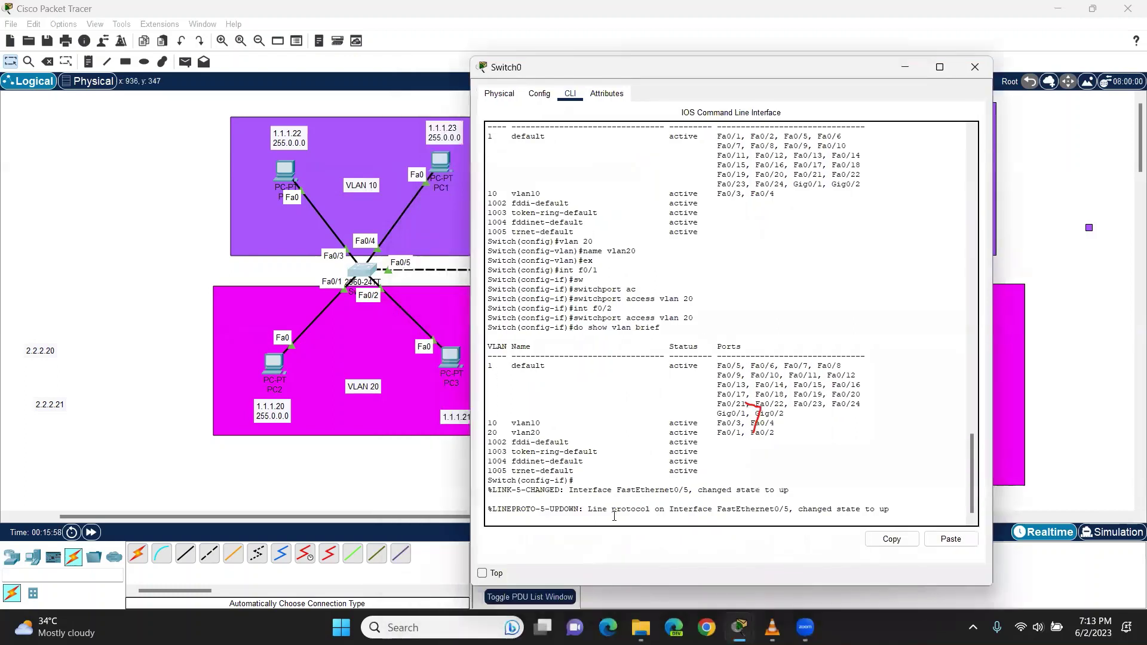
key("Return")
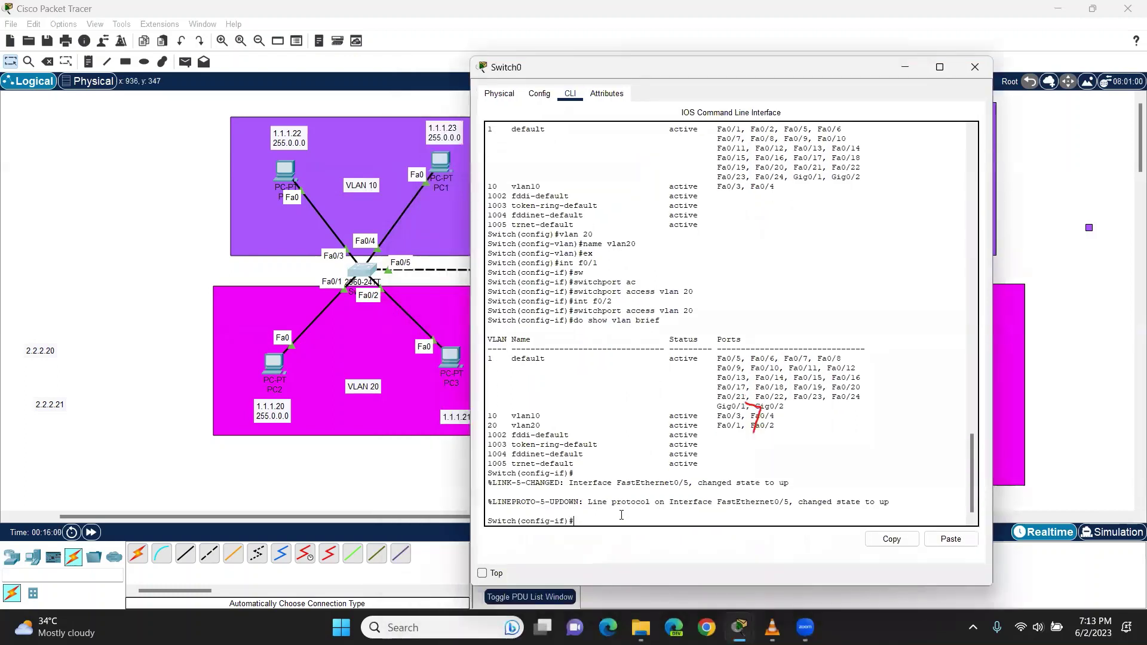
type("nt fa0/5")
key("Return")
type("switchport mo")
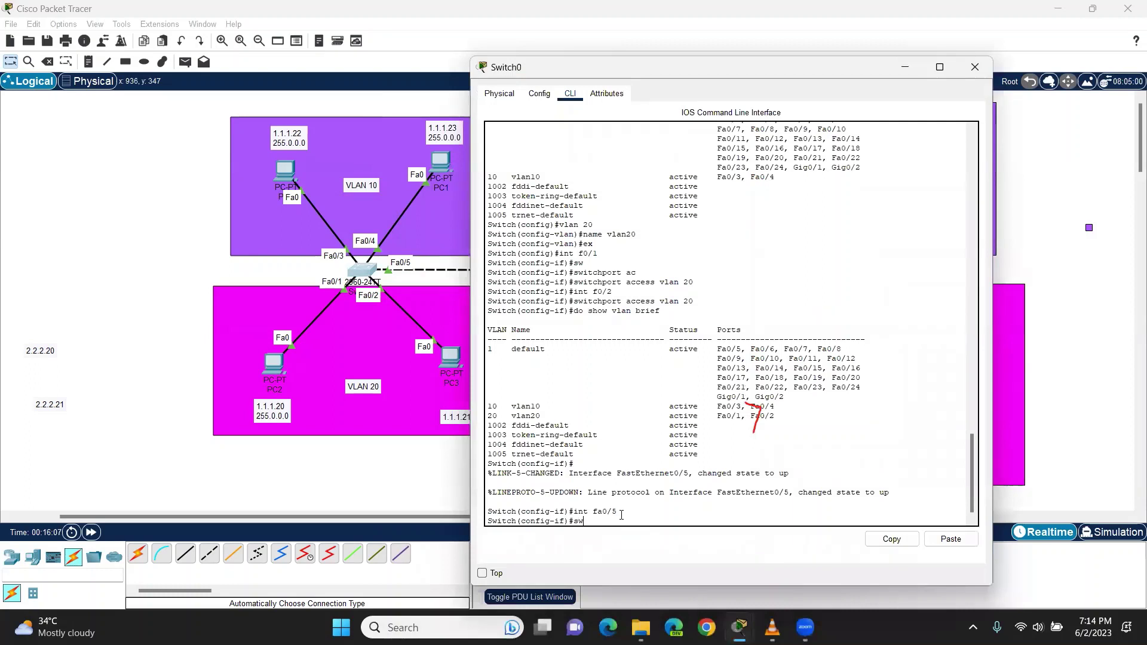
key("Tab")
type("mo")
key("Tab")
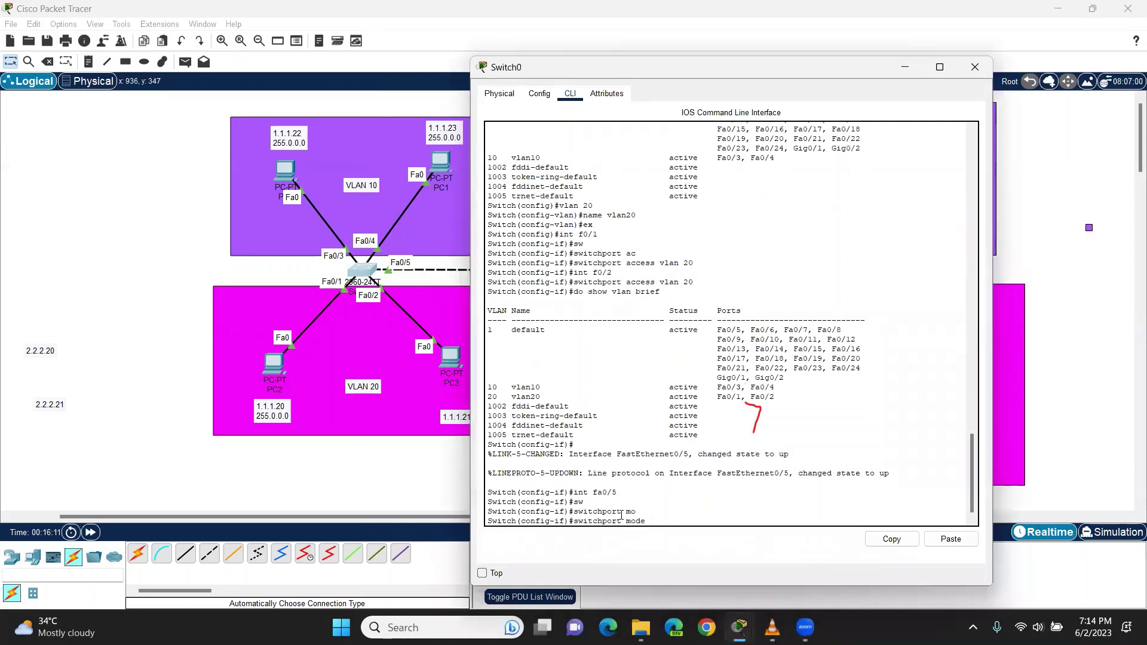
type("t")
key("Tab")
key("Return")
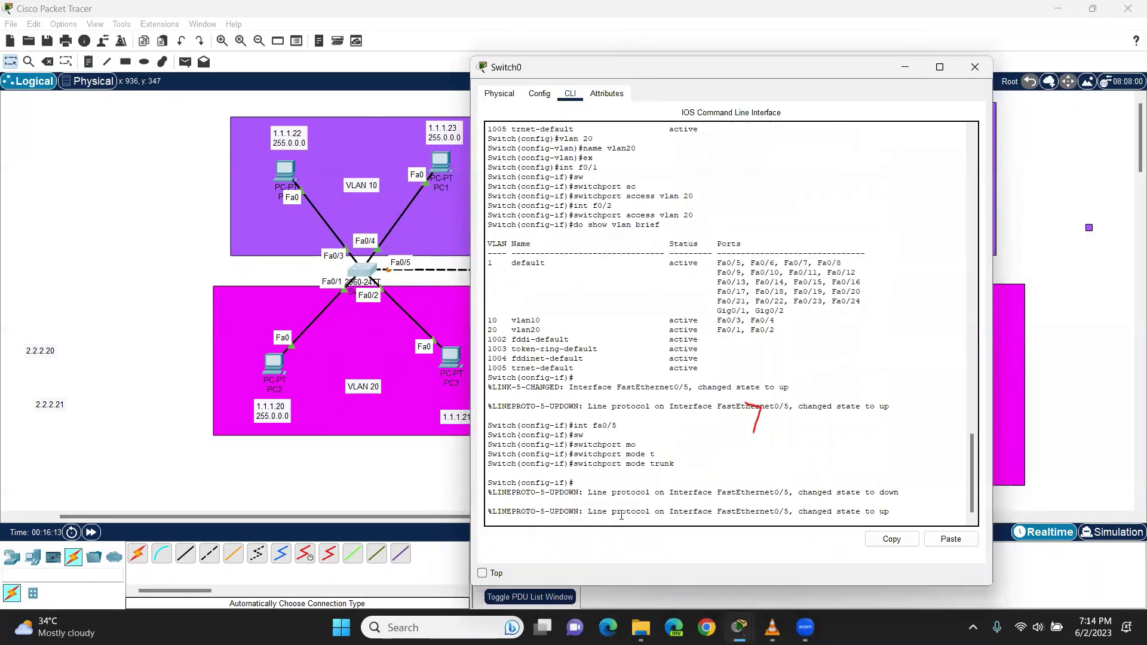
key("Return")
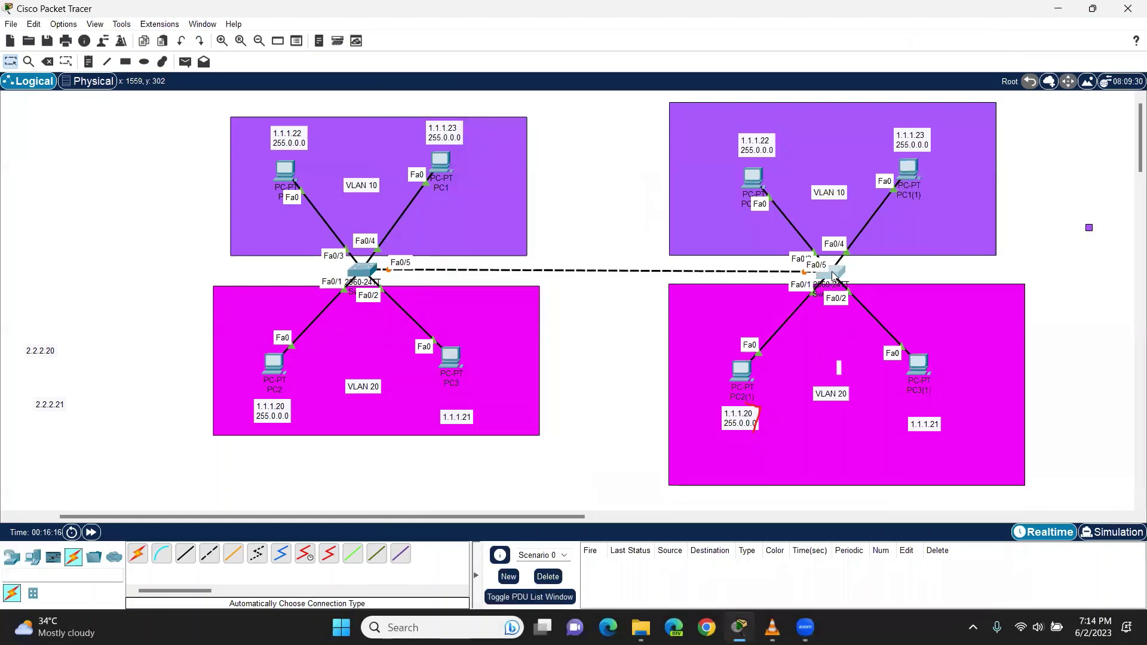
Open the command line of Switch0(1) and enter global configuration mode with en and conf t
left_click(831, 270)
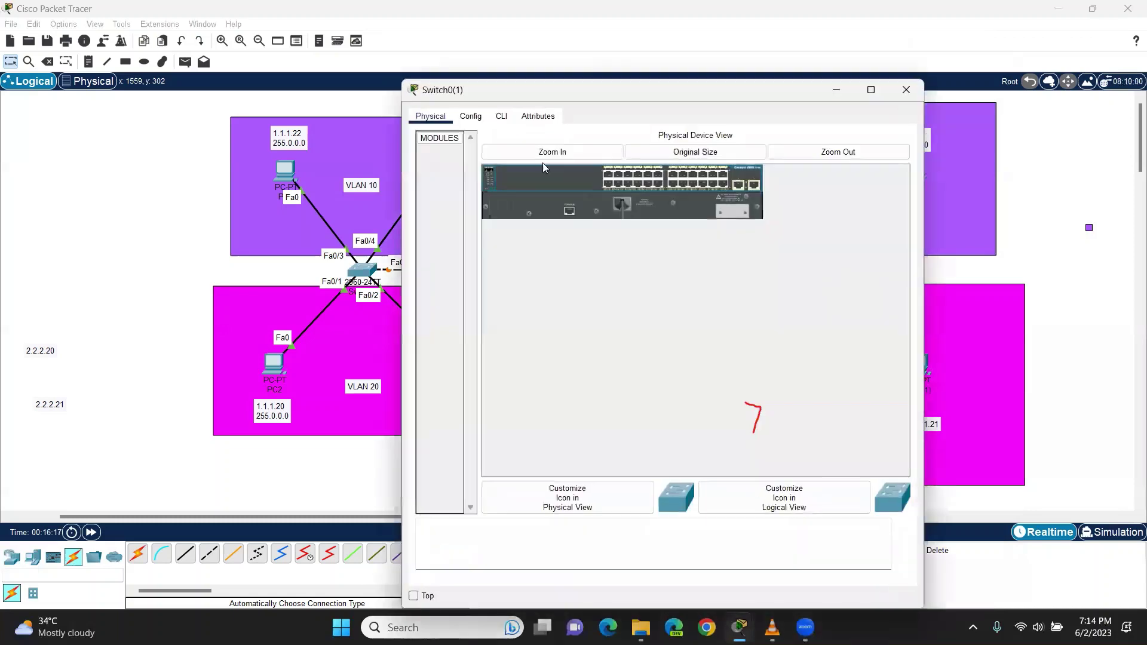
left_click(502, 117)
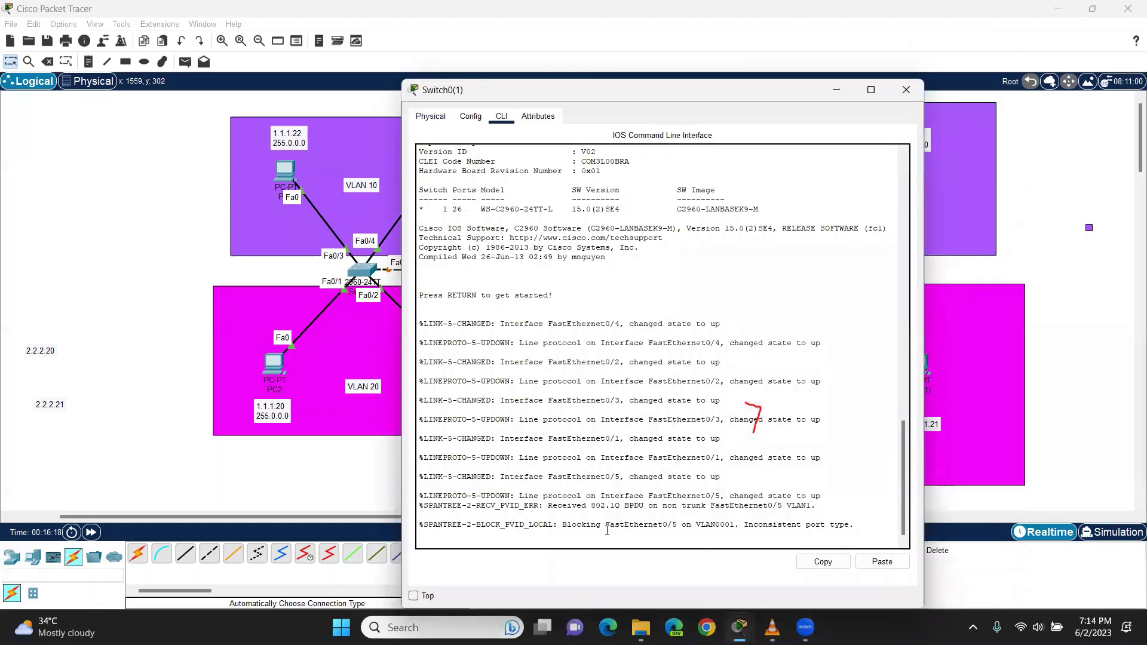
key("Return")
type("en")
key("Return")
type("conf")
type(" t")
key("Return")
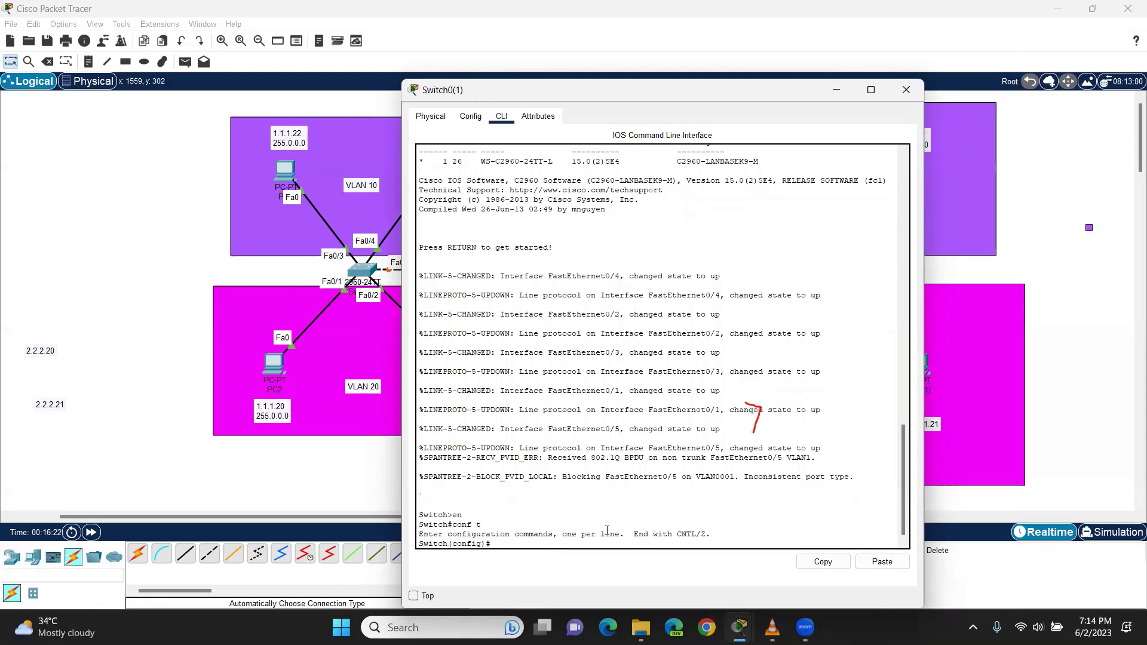
Enter interface fa0/5 on Switch0(1) and begin a switchport command for it
type("int fa0/5")
key("Return")
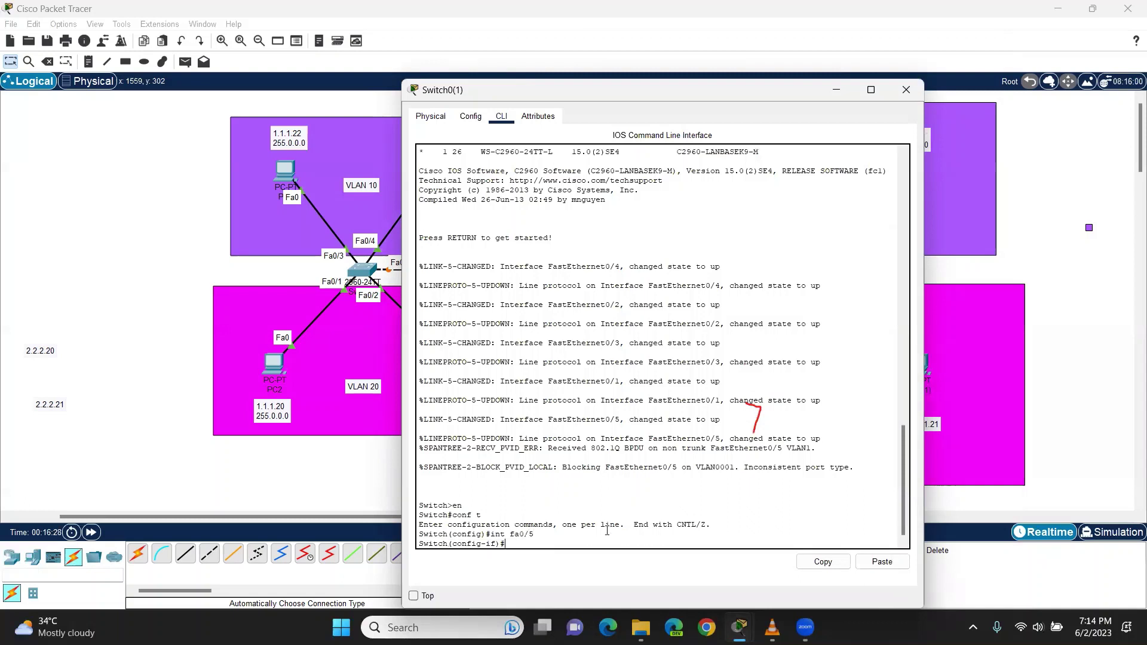
type("sw")
key("Tab")
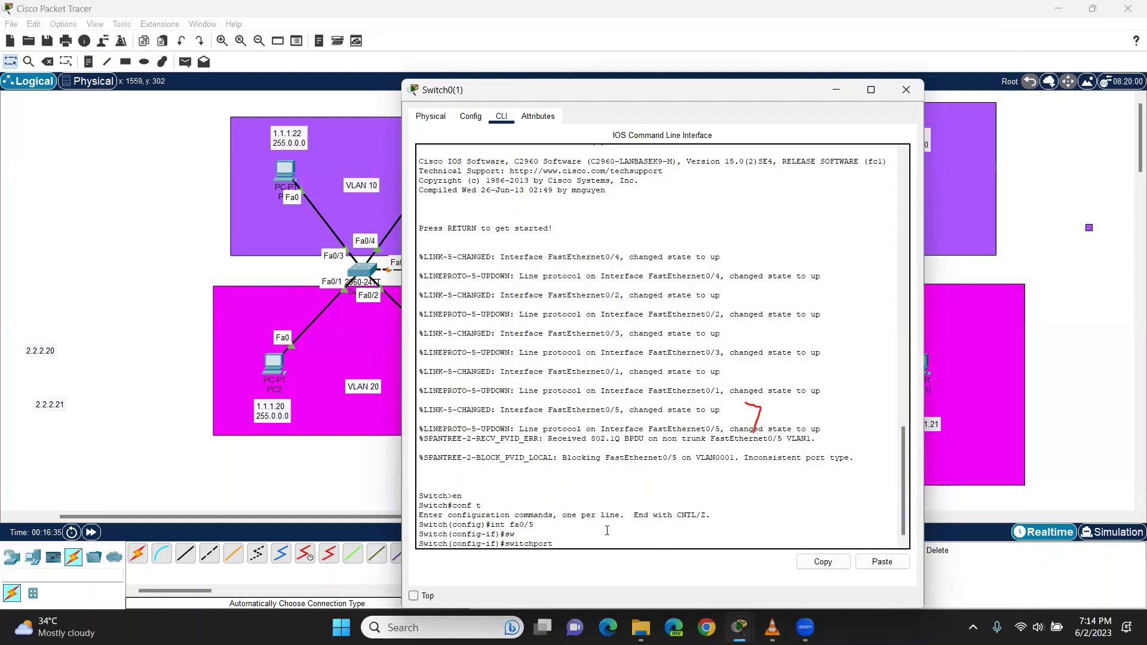
type("fa")
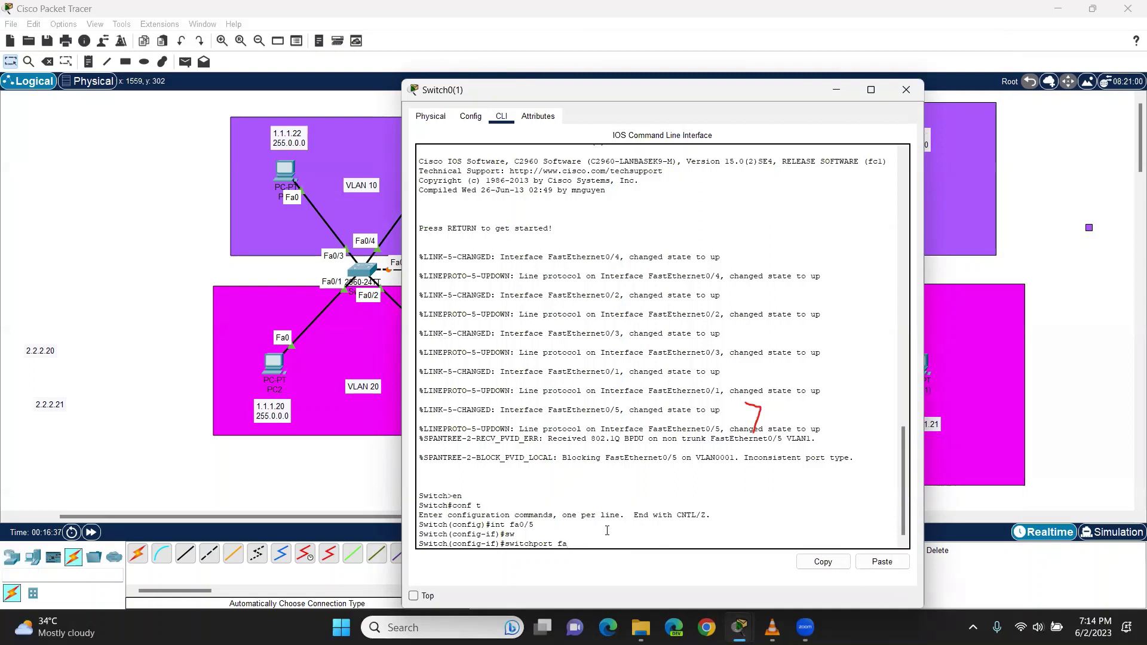
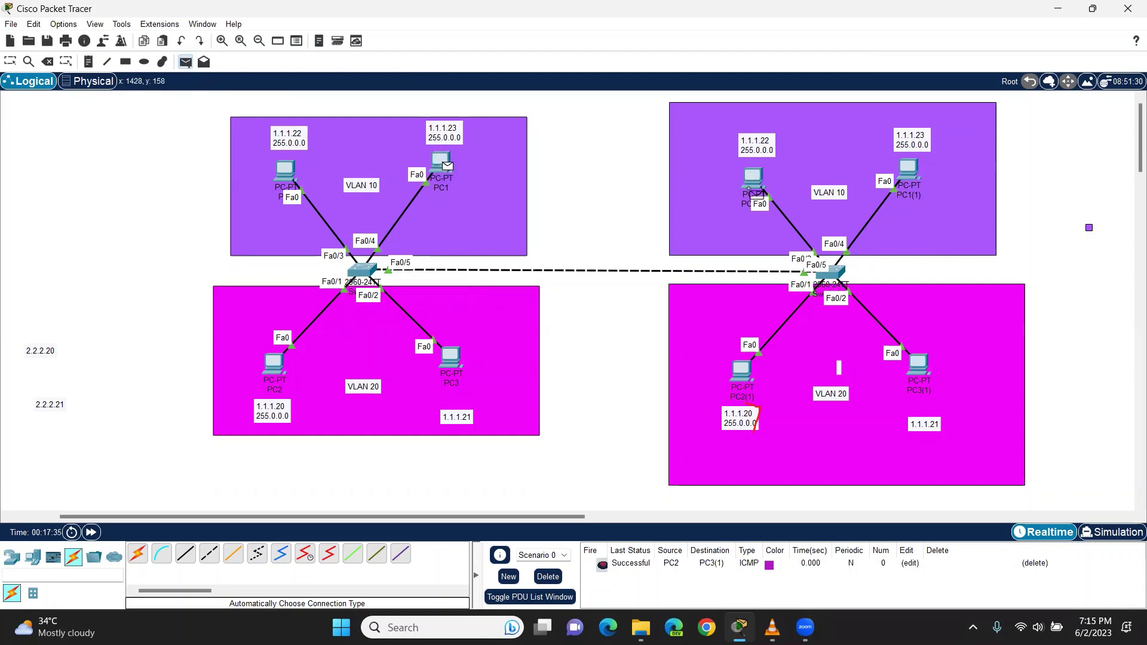
Complete the simple PDU test from PC1 to PC0(1) and clear the PDU list
left_click(763, 178)
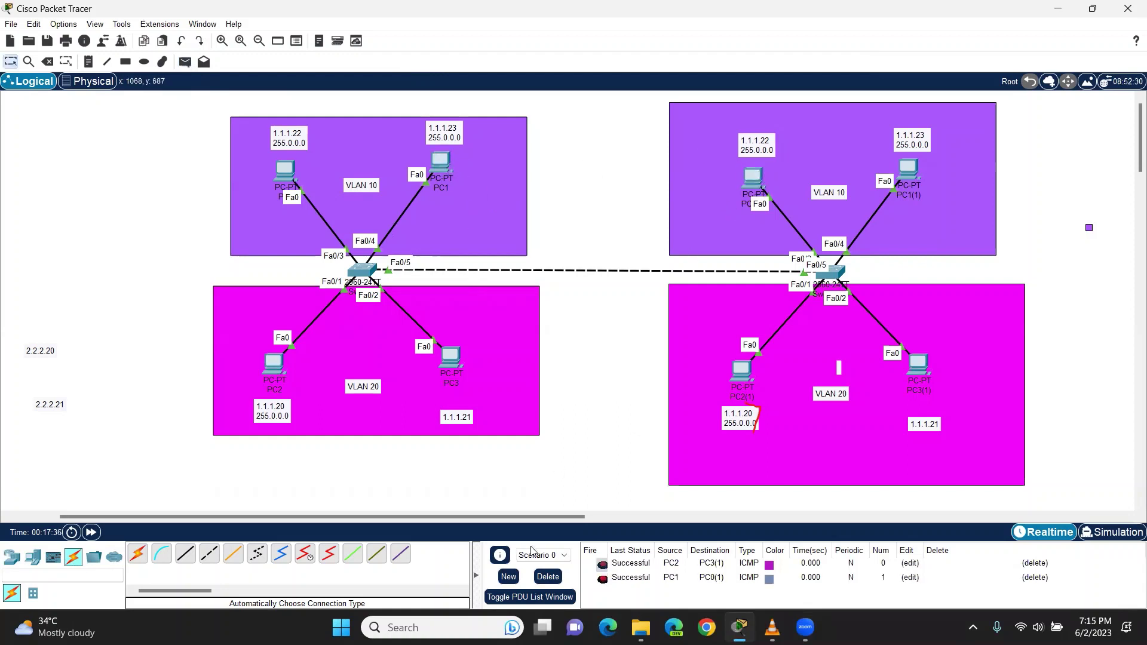
left_click(548, 577)
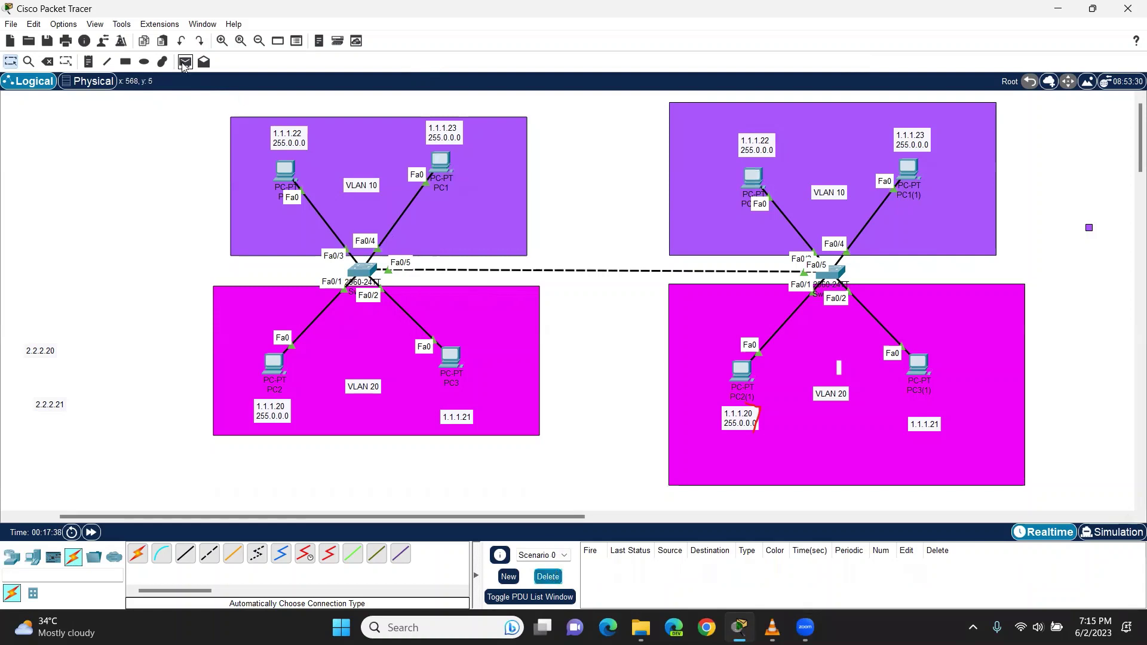
Test connectivity between VLANs across the switches by sending two simple PDUs from PC0 to PC3(1)
left_click(185, 62)
left_click(292, 174)
left_click(922, 365)
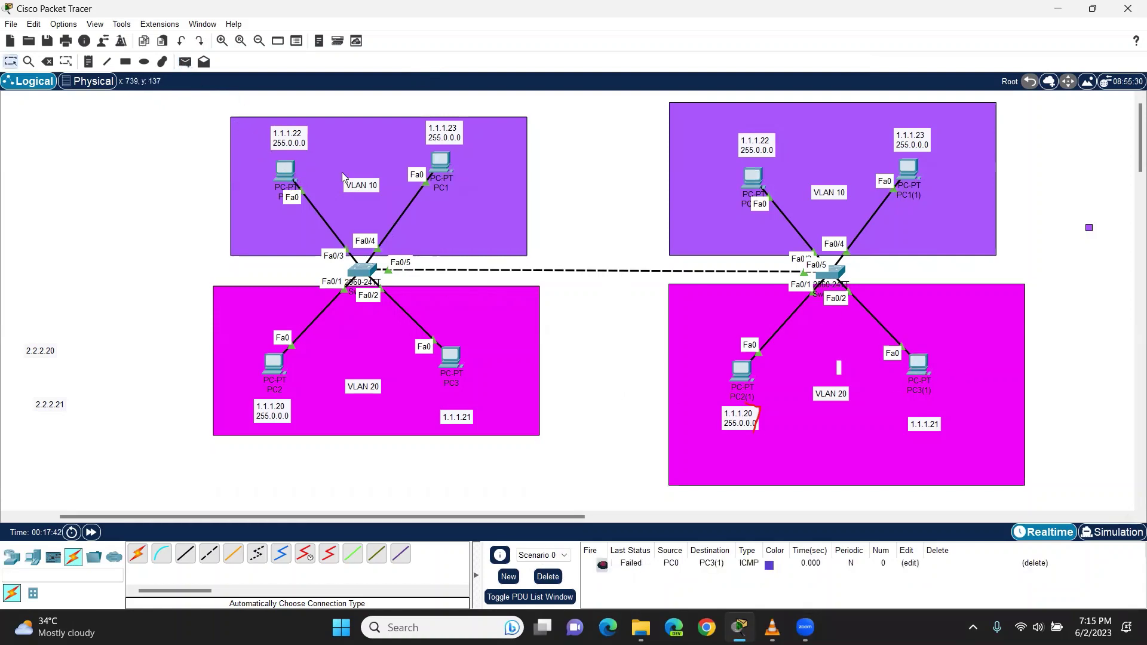
left_click(184, 62)
left_click(290, 173)
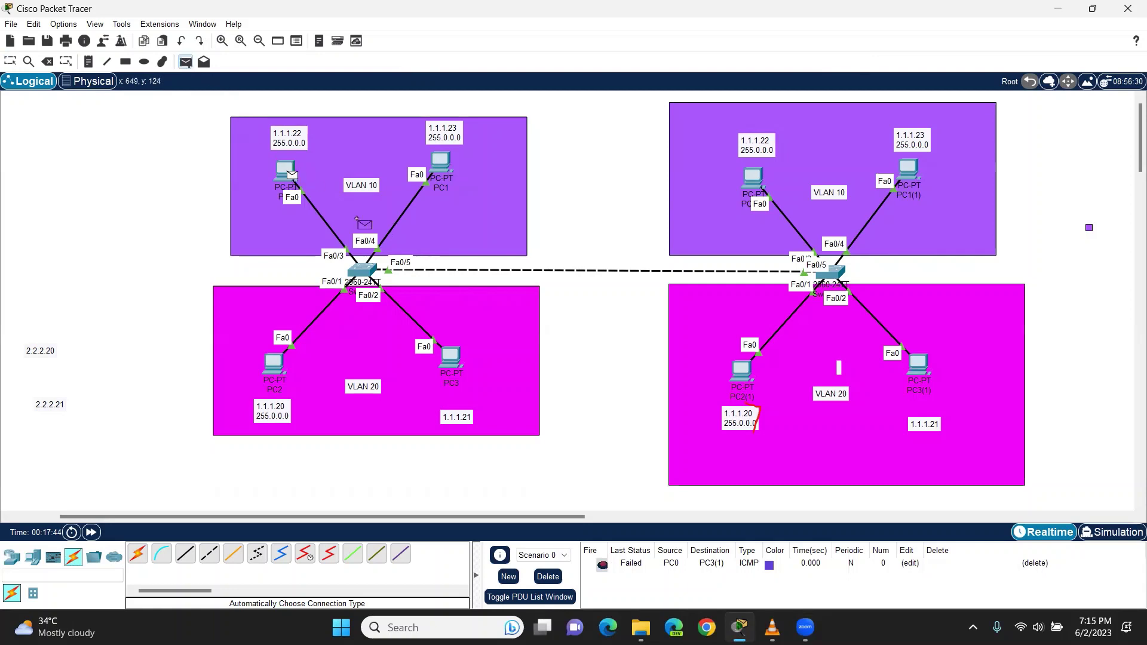
left_click(907, 373)
Test VLAN 10 across the switches with a simple PDU from PC1 to PC1(1), and clear the PDU list
left_click(185, 62)
left_click(442, 162)
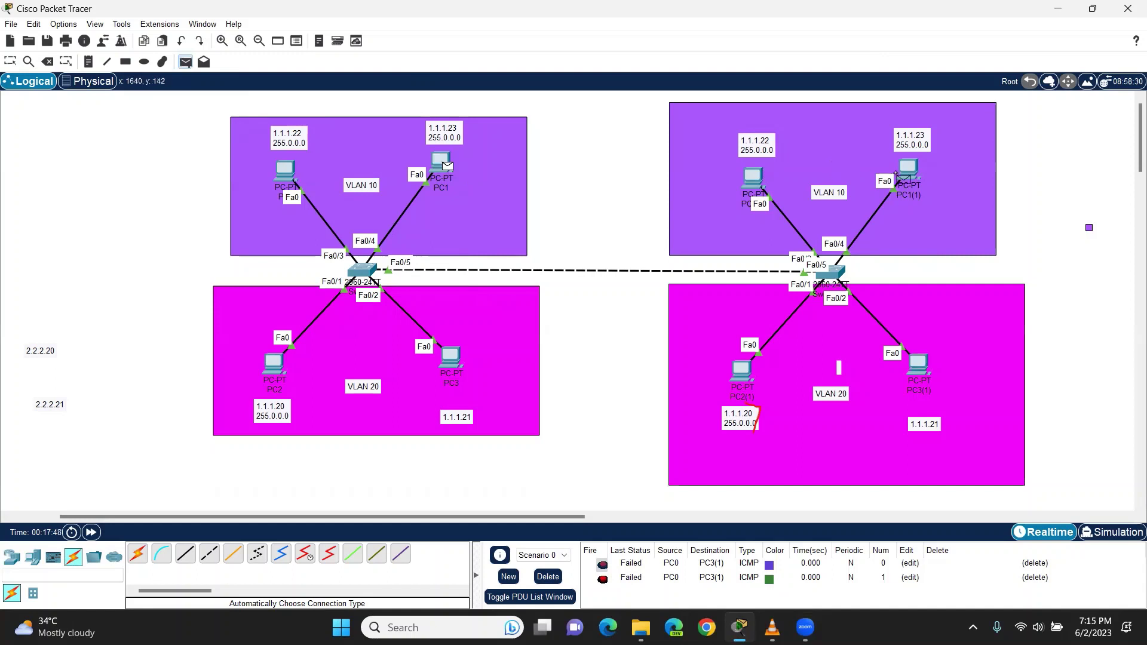
left_click(908, 172)
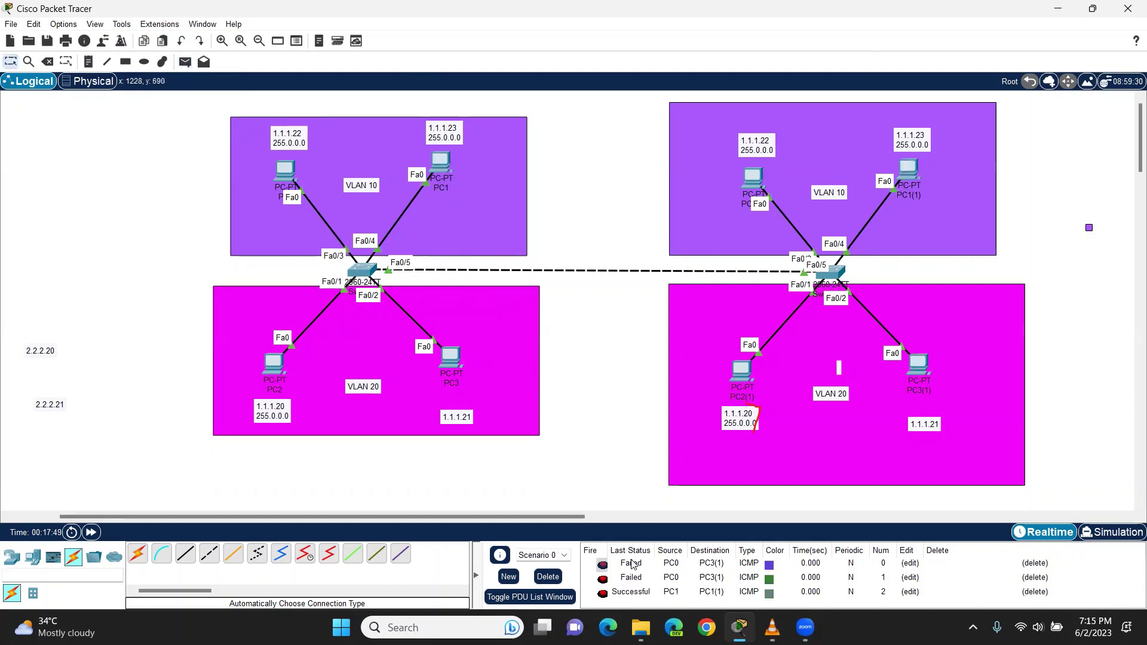
left_click(548, 577)
Test VLAN 20 across the switches with simple PDUs from PC3 to PC3(1) and PC2(1), and clear the PDU list
left_click(185, 62)
left_click(454, 357)
left_click(909, 366)
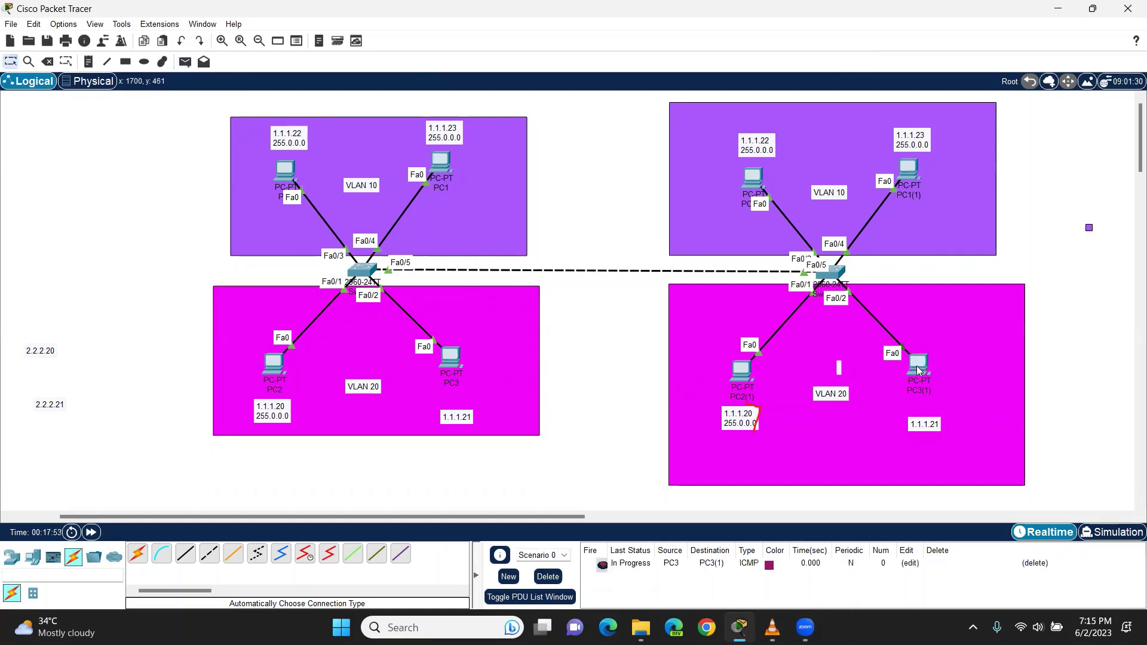
left_click(453, 359)
left_click(741, 376)
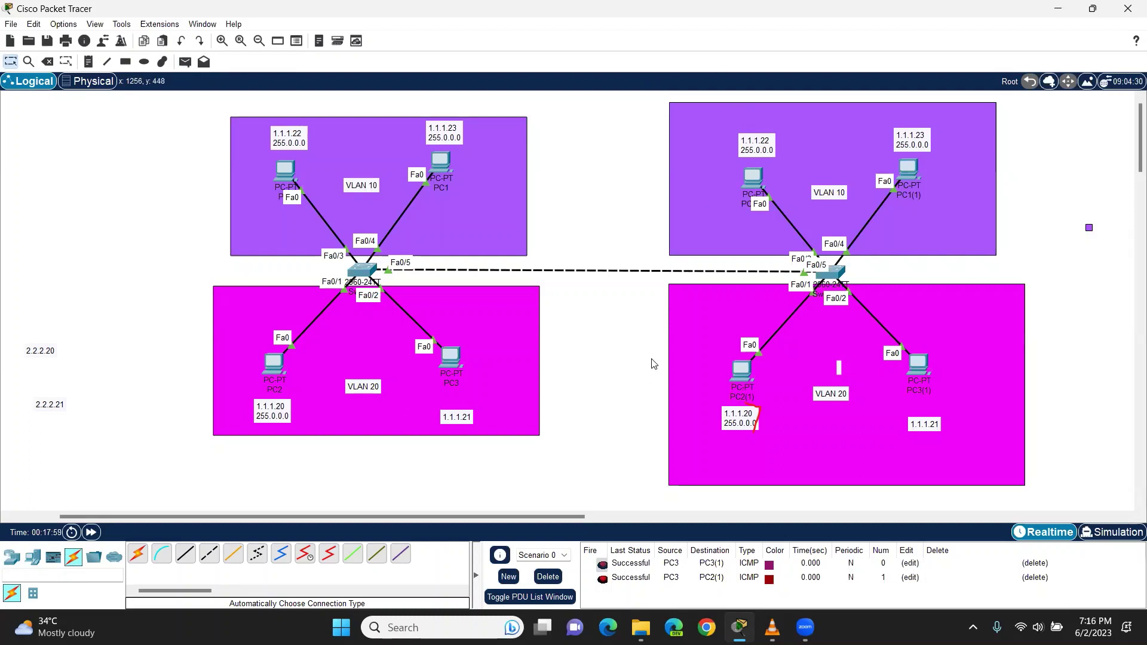
left_click(549, 577)
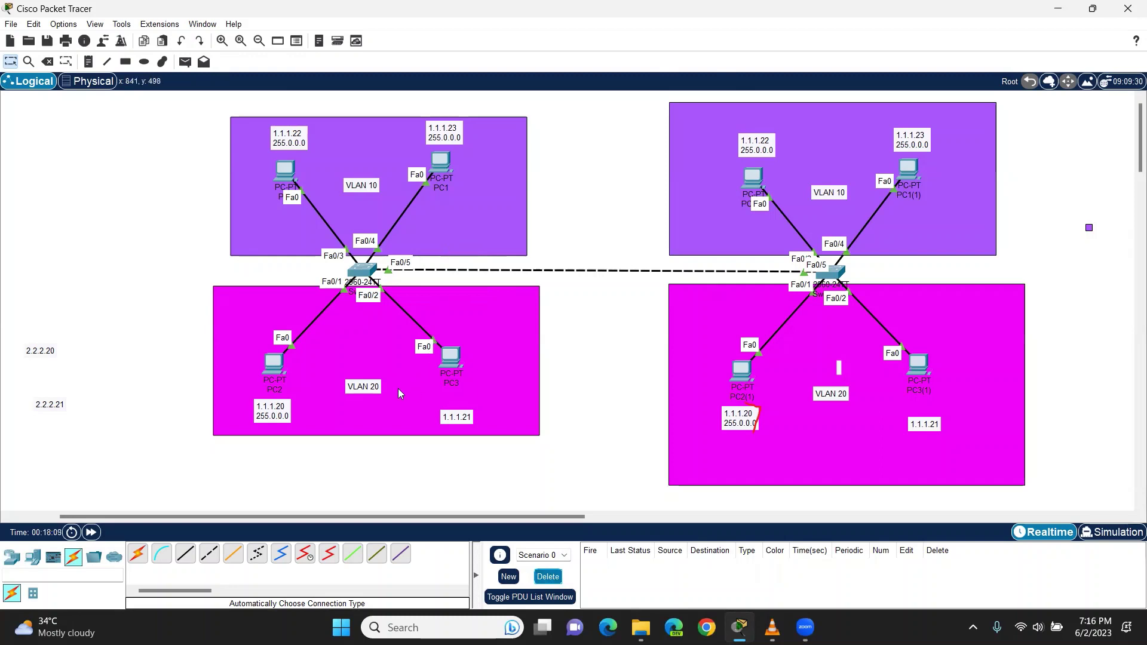
Shift the VLAN 20 rectangle around PC2 and PC3 slightly down and delete the Fa0/5 link between the two switches
left_click_drag(398, 388, 396, 396)
left_click(564, 326)
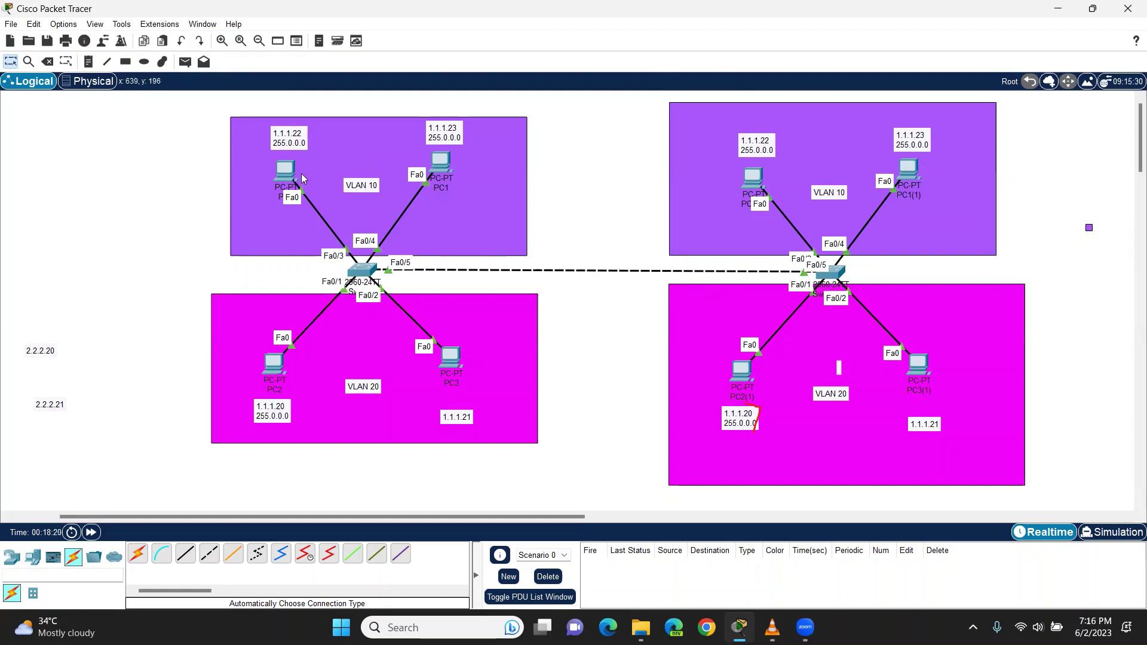
key("Delete")
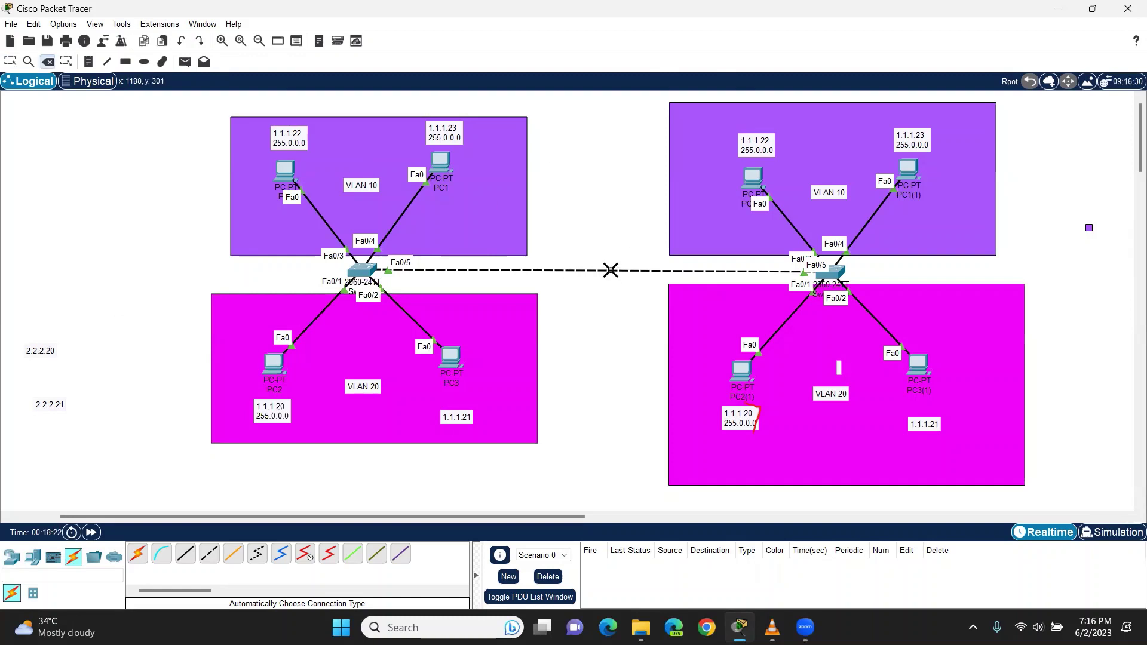
left_click(610, 270)
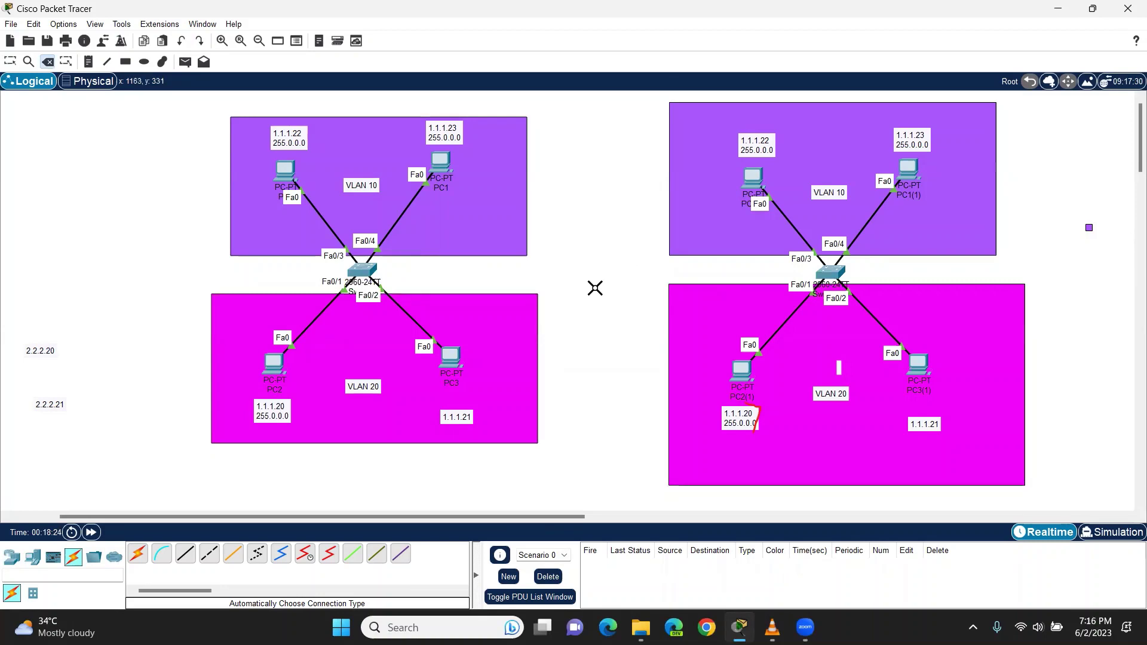
key("Escape")
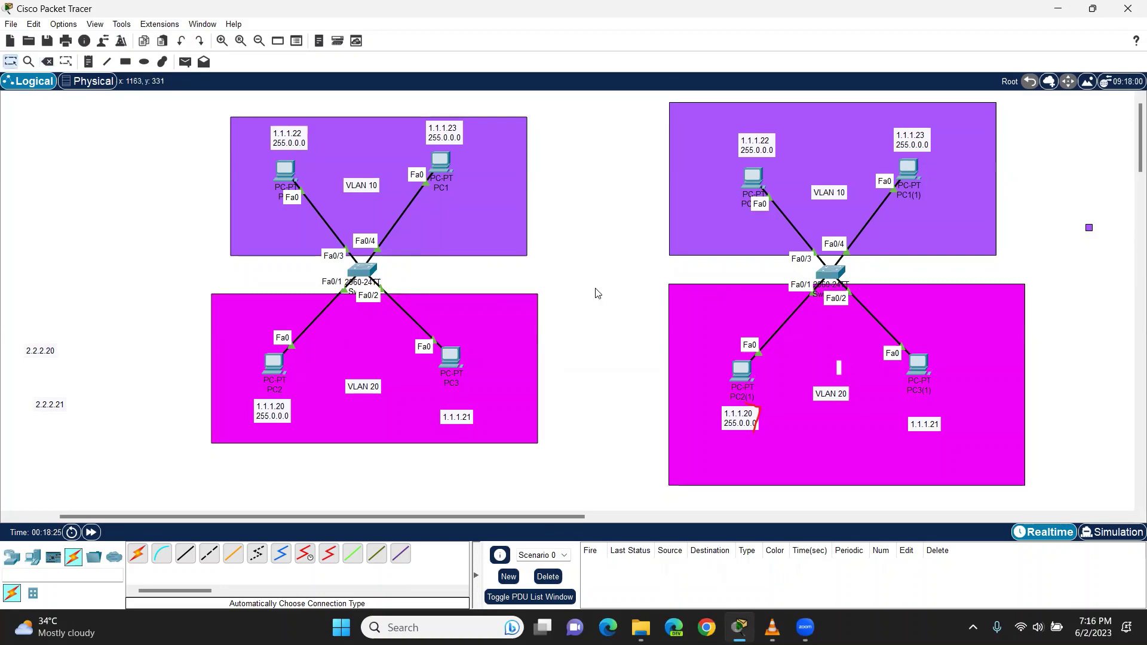
Remove trunk mode from interface Fa0/5 on Switch0 using the no switchport mode trunk command
left_click(358, 274)
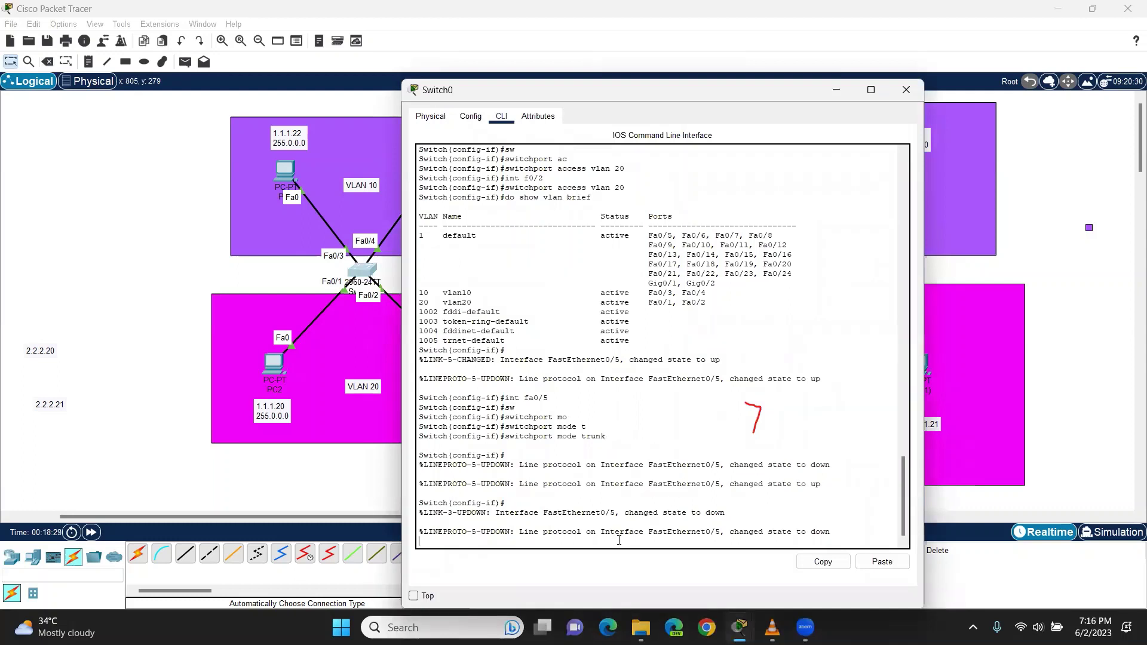
key("Return")
key("Up")
key("Up")
key("Up")
key("Up")
key("Up")
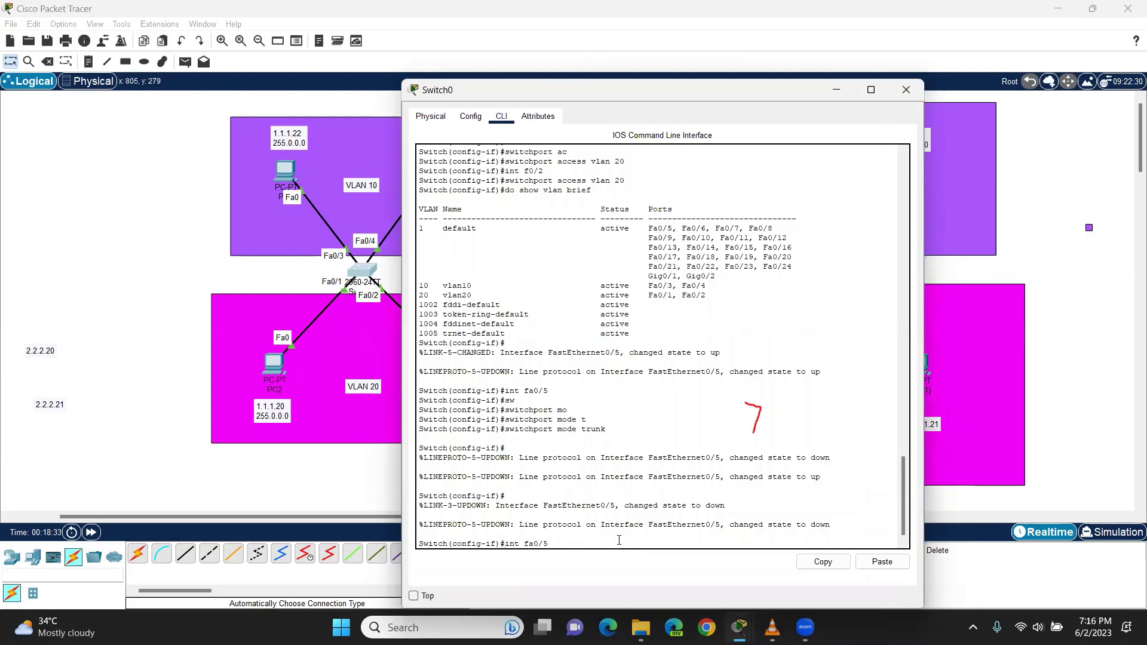
key("Return")
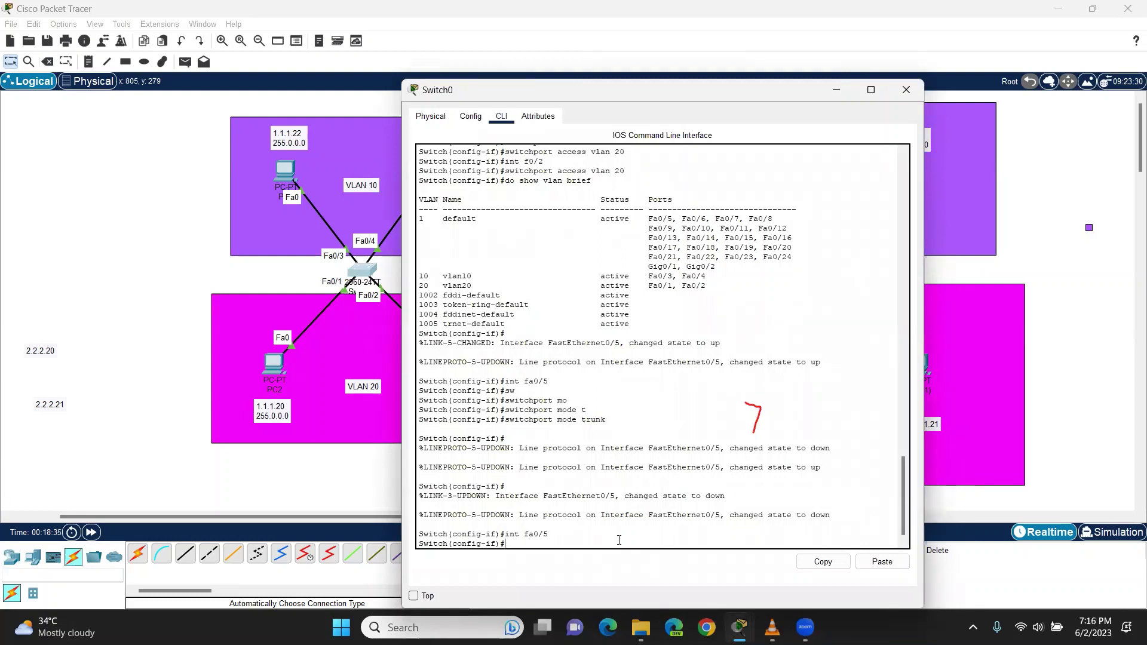
key("Up")
key("Up")
key("Home")
type("no")
key("Return")
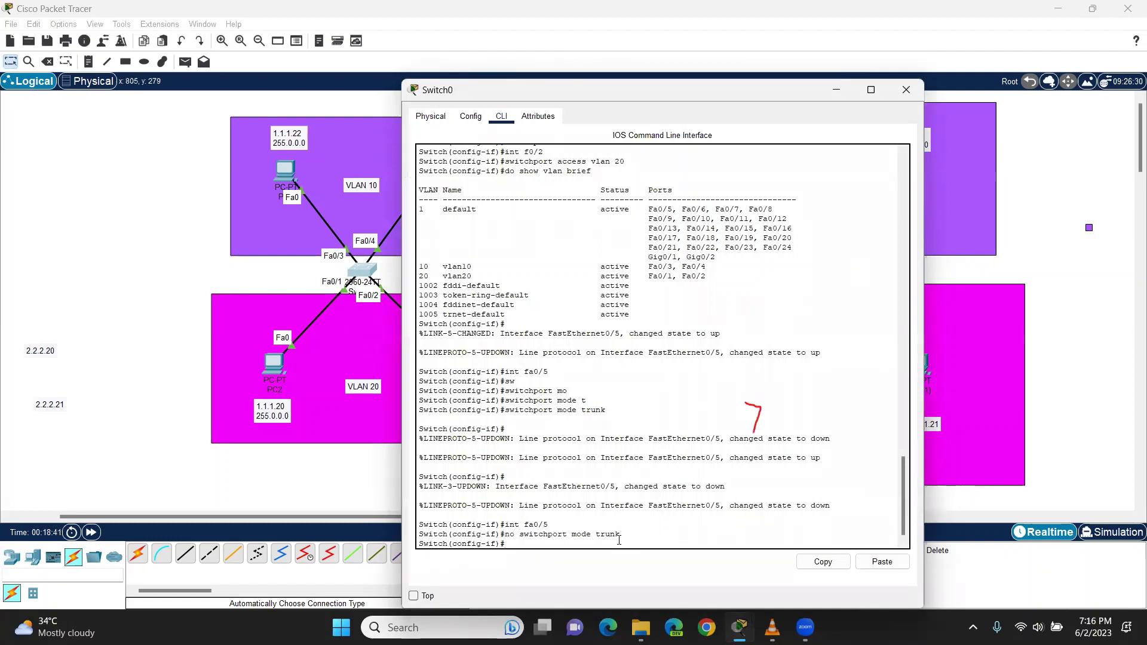
left_click(906, 89)
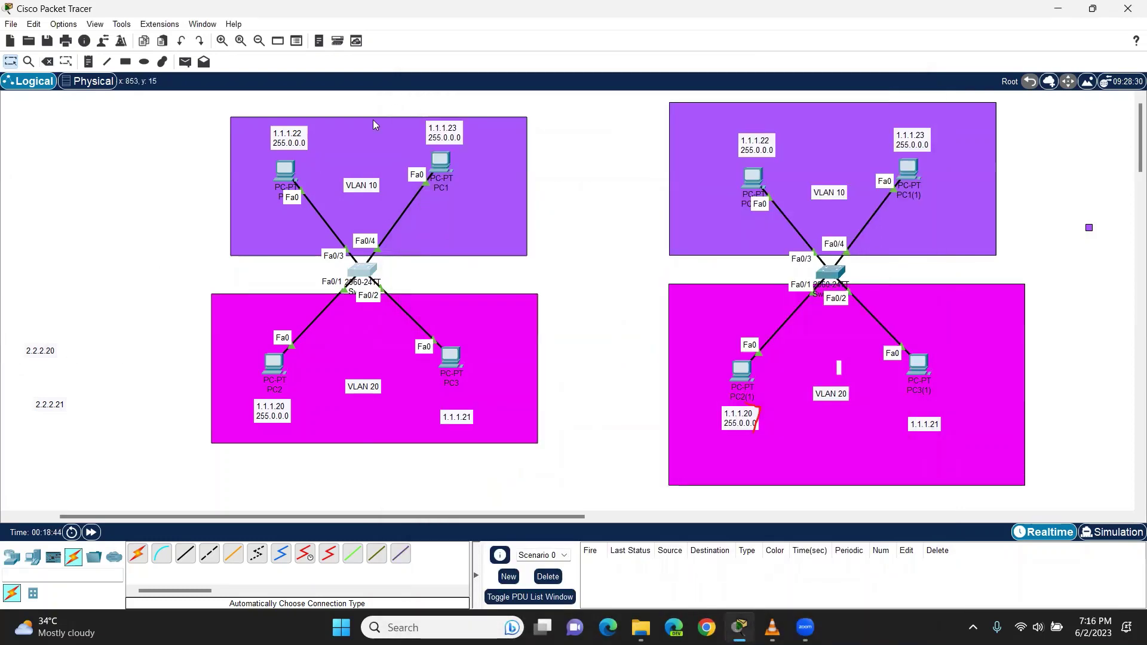
Set PC0's static IPv4 address to 2.2.2.20, keeping the existing subnet mask
left_click(292, 172)
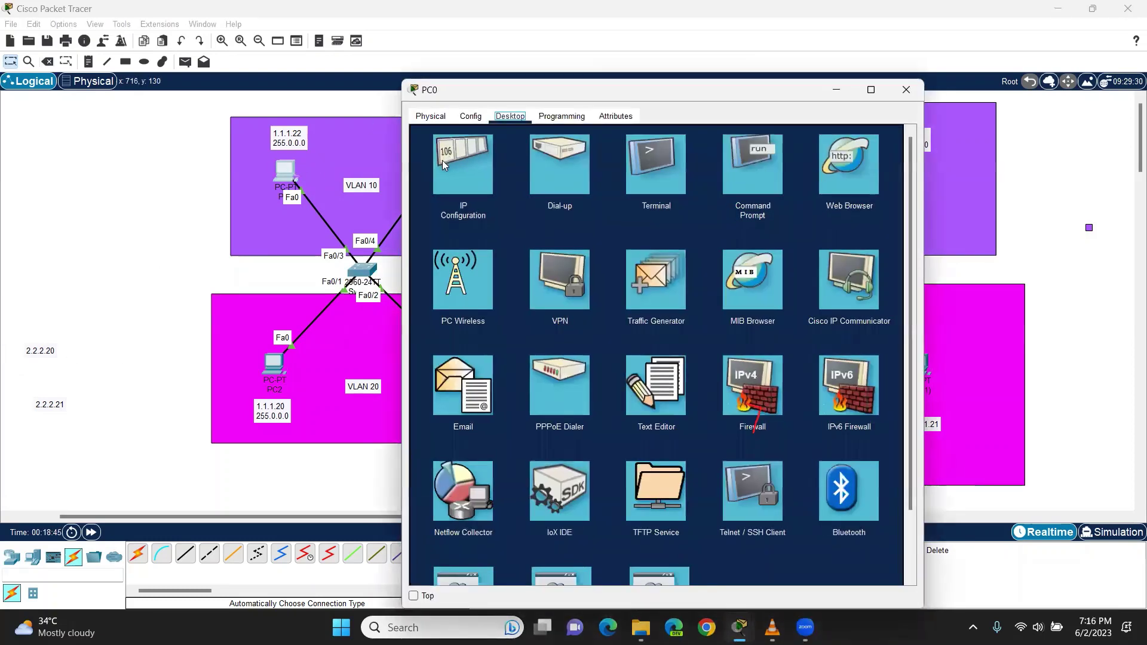
left_click(466, 221)
left_click_drag(661, 104, 747, 145)
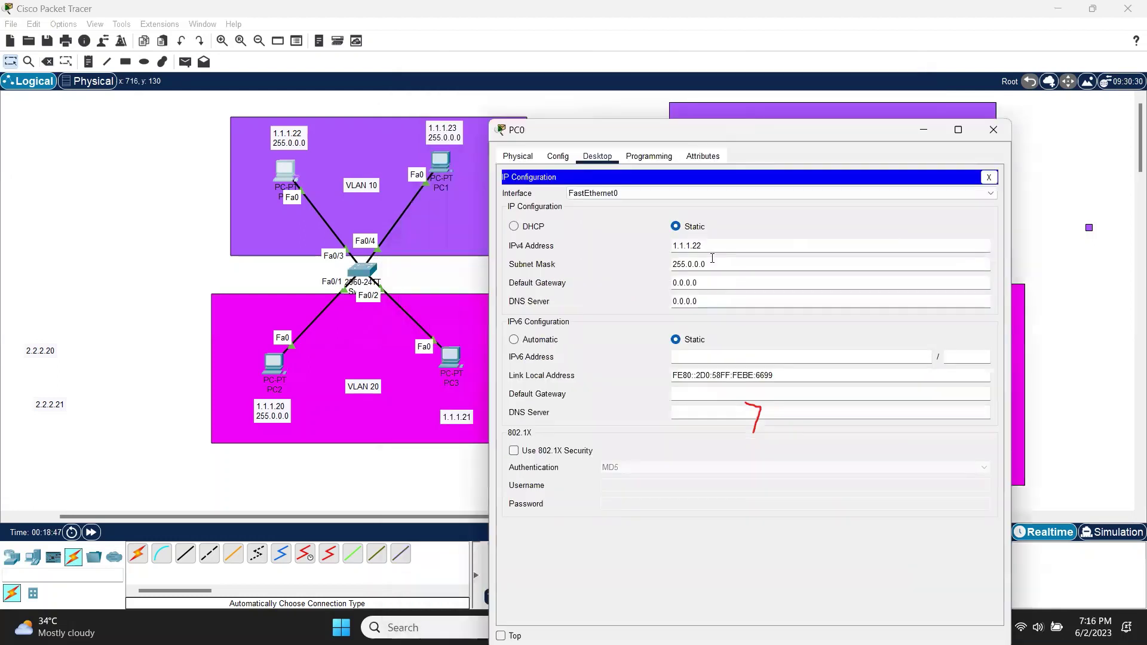
left_click_drag(703, 245, 671, 248)
type("2.2.2.20")
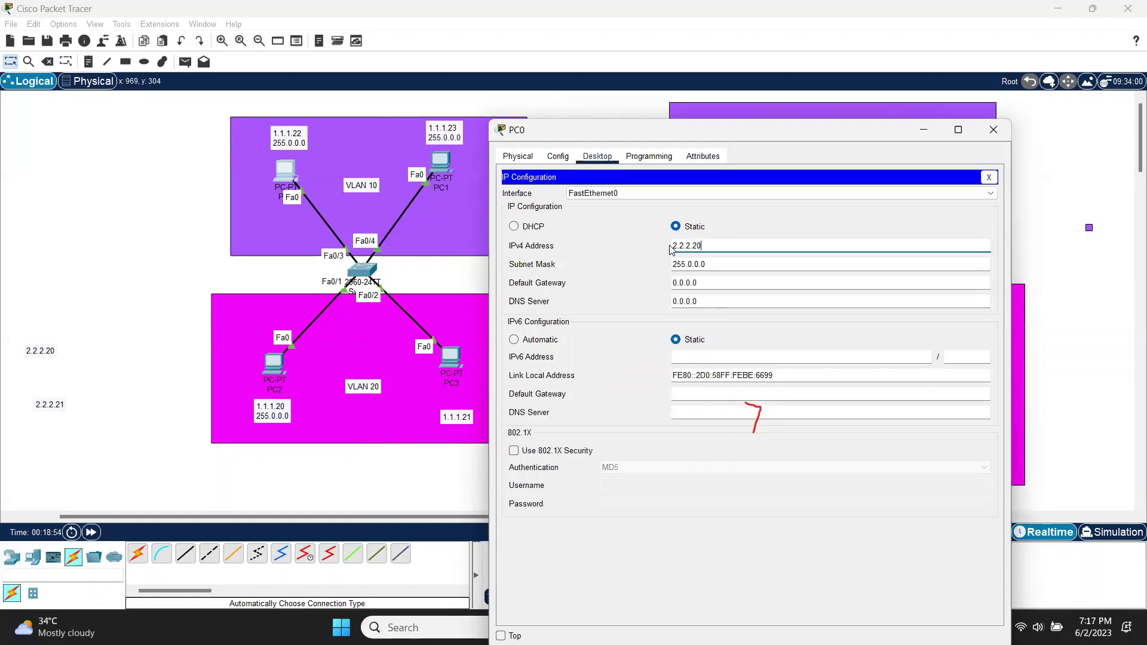
left_click(993, 130)
Set PC1's static IPv4 address to 2.2.2.21, keeping the existing subnet mask
left_click(443, 166)
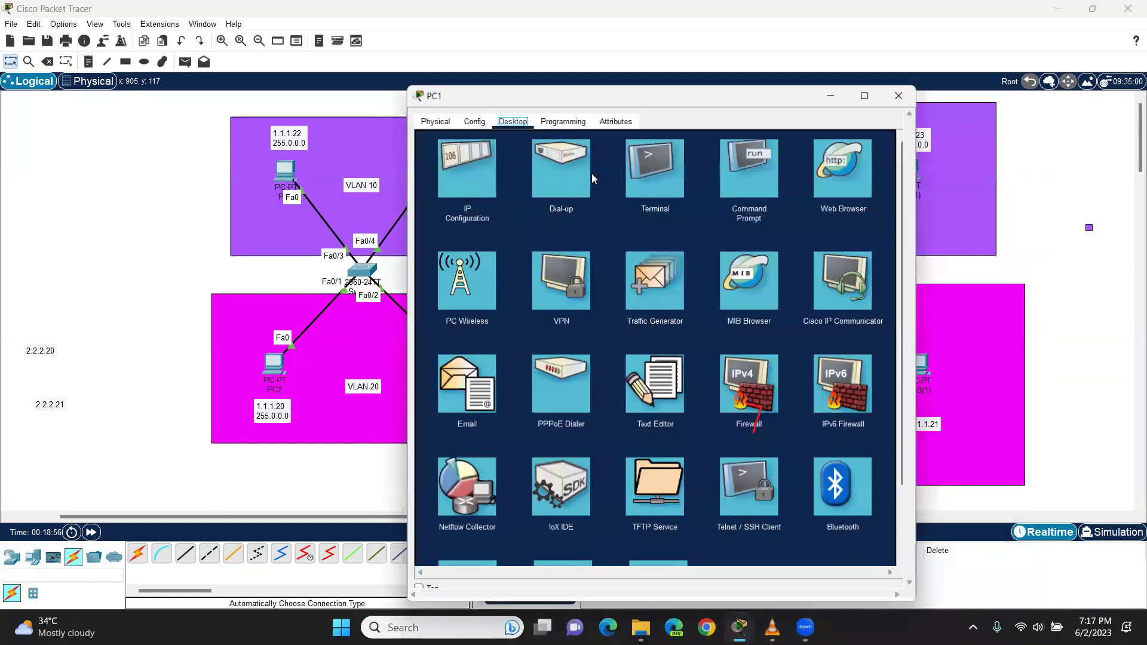
left_click(496, 168)
left_click_drag(615, 205, 574, 212)
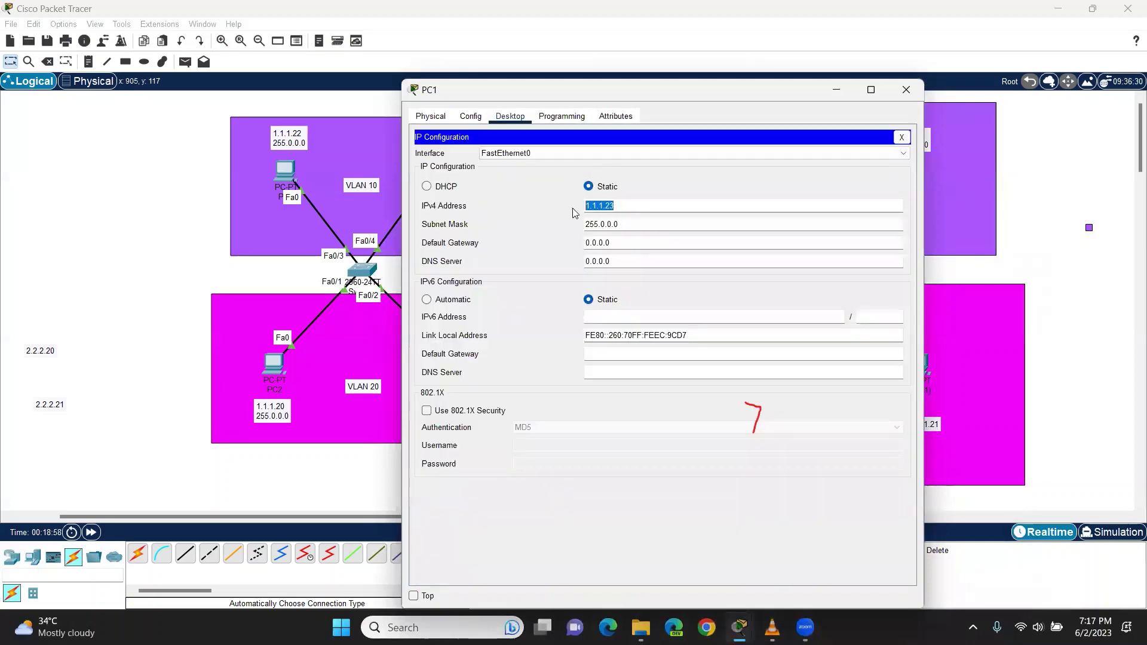
type("2.2.2.21")
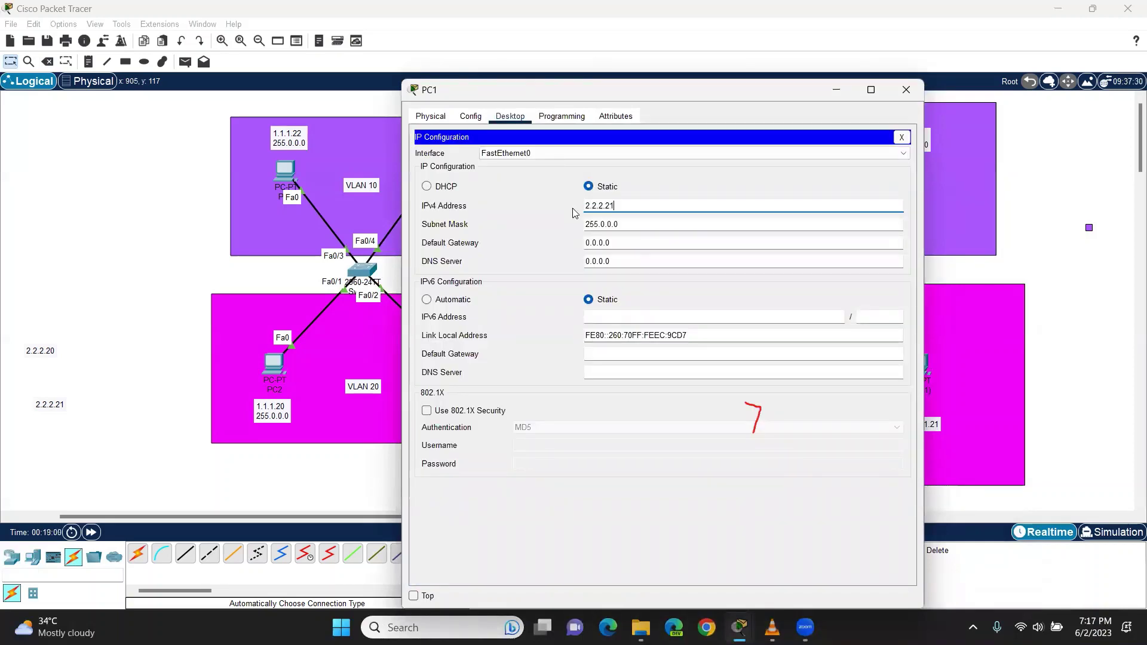
left_click(906, 90)
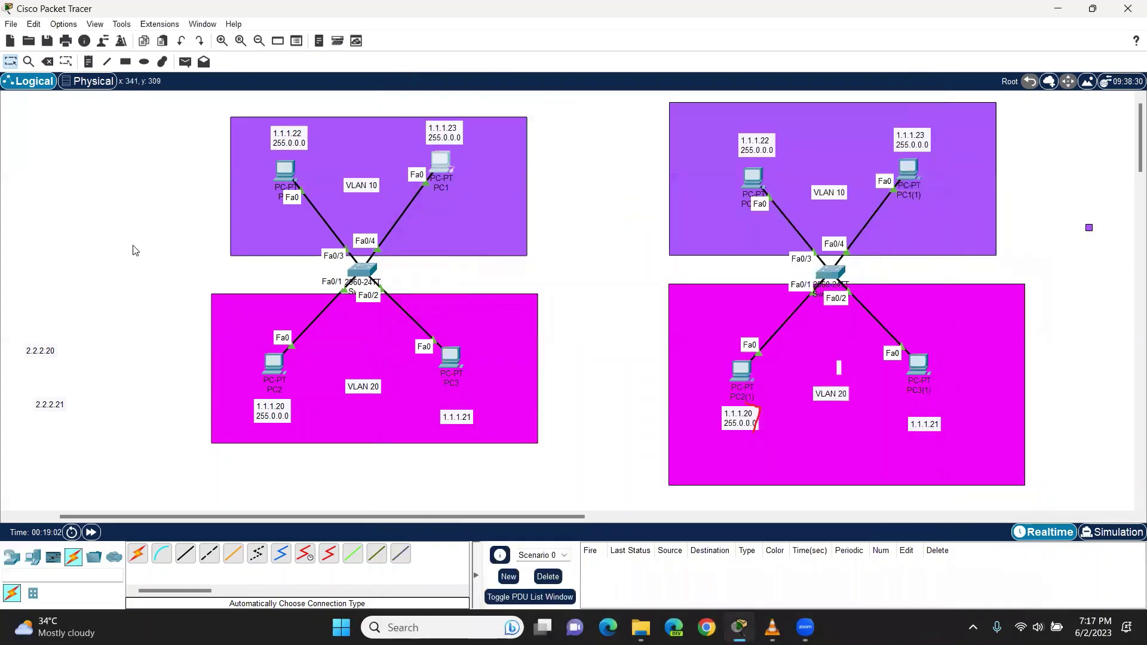
Move the old address labels off PC0 and PC1 and place the 2.2.2.20 and 2.2.2.21 labels above them instead
left_click_drag(302, 132, 114, 187)
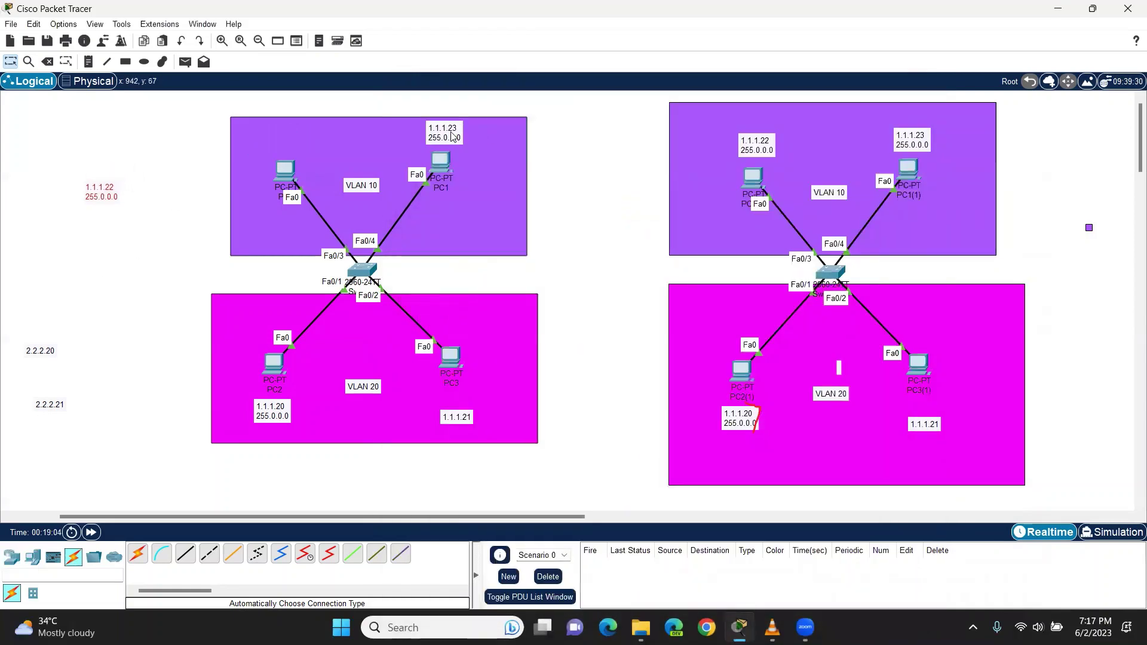
left_click_drag(448, 137, 647, 169)
left_click_drag(40, 351, 282, 150)
left_click_drag(40, 408, 436, 140)
Gather the old 1.1.1.22 and 1.1.1.23 labels beside the topology and delete both
left_click_drag(635, 170, 132, 242)
left_click_drag(182, 149, 49, 321)
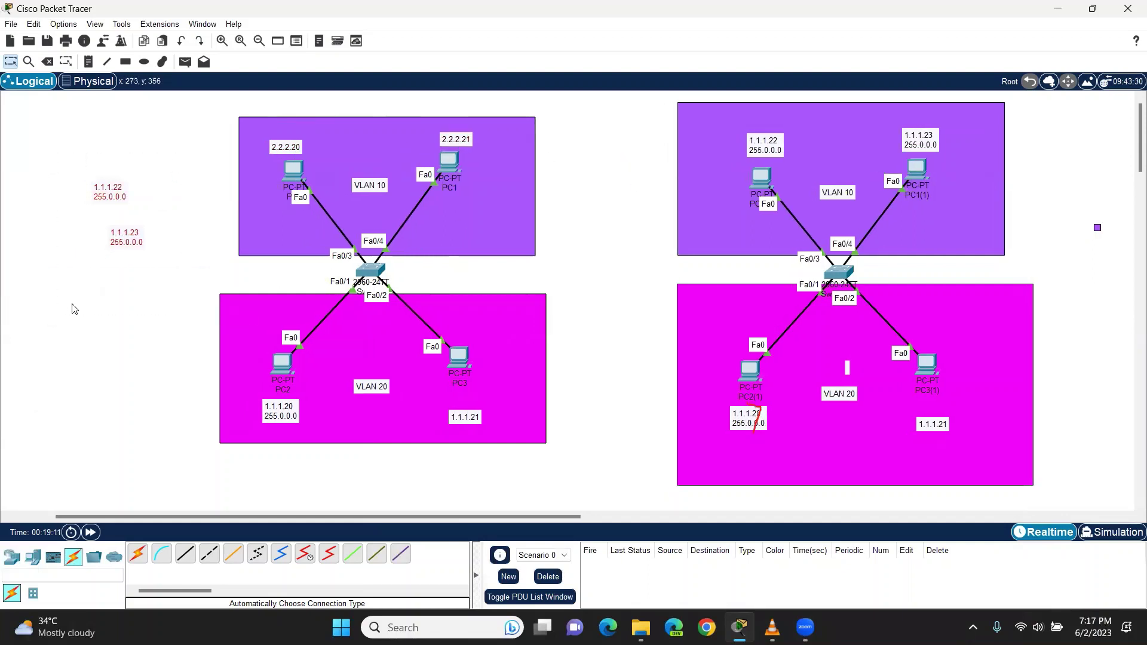
key("Delete")
left_click(579, 329)
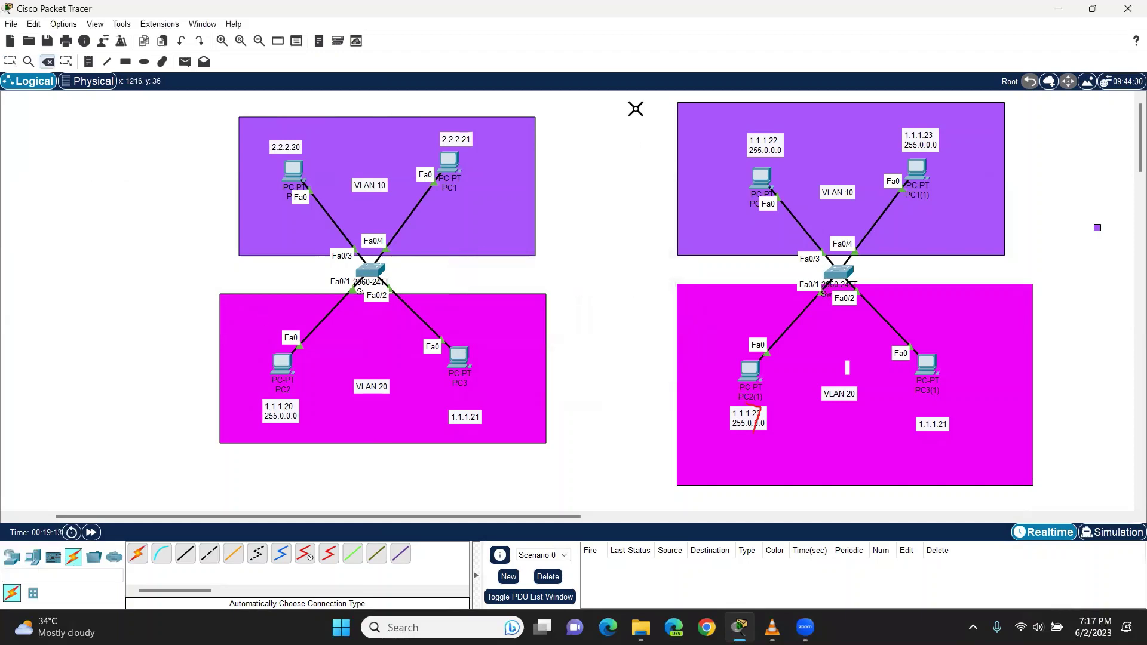
key("Escape")
Delete the duplicate topology with the second switch, its four PCs, labels and VLAN rectangles, plus the stray small purple rectangle
left_click_drag(602, 97, 1056, 516)
key("Delete")
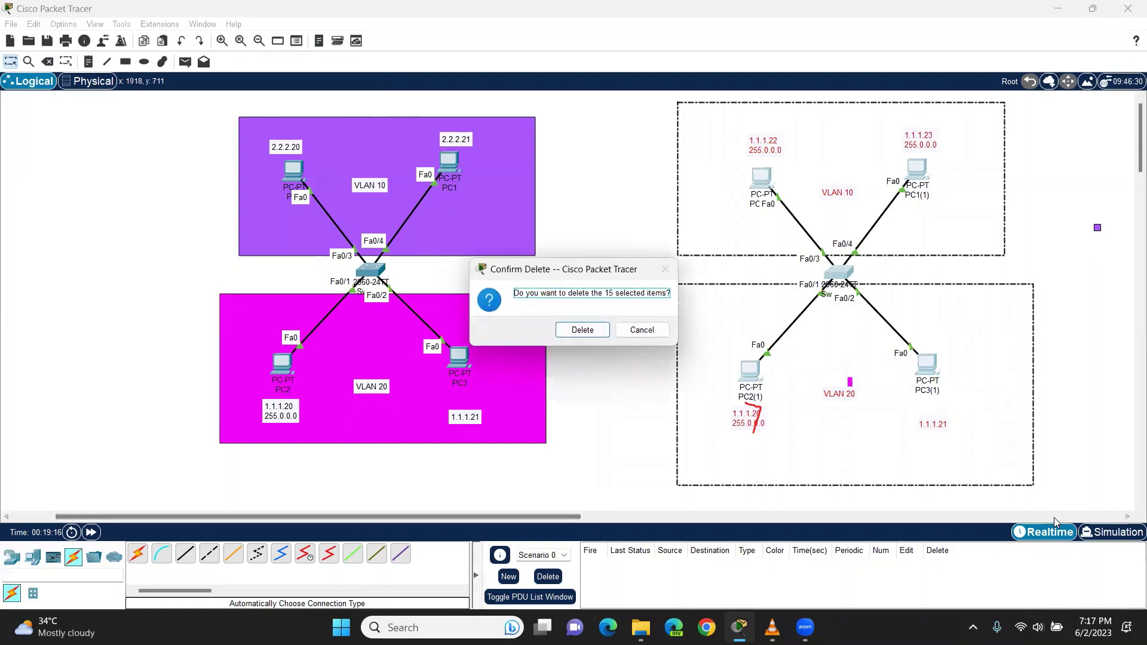
key("Return")
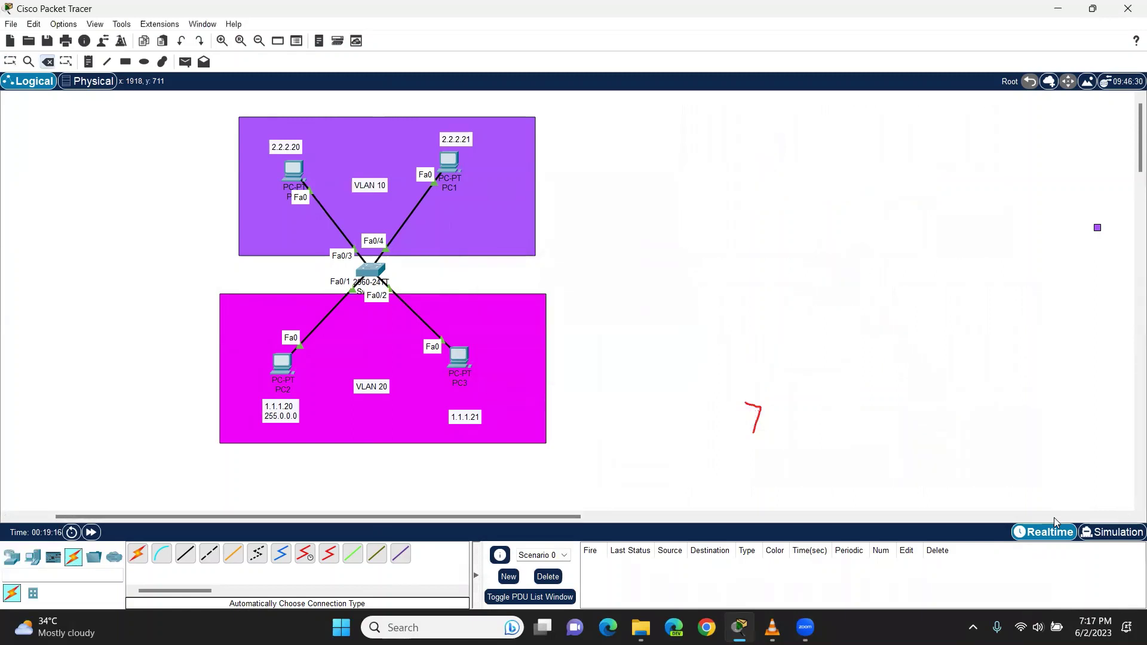
left_click(1094, 229)
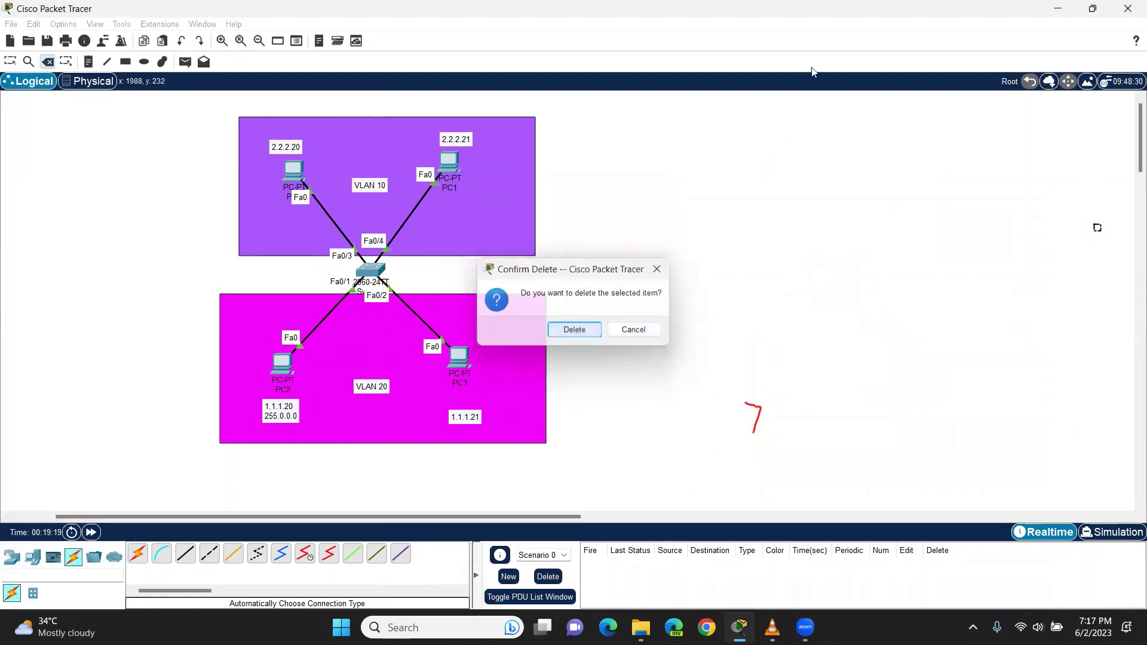
left_click(576, 328)
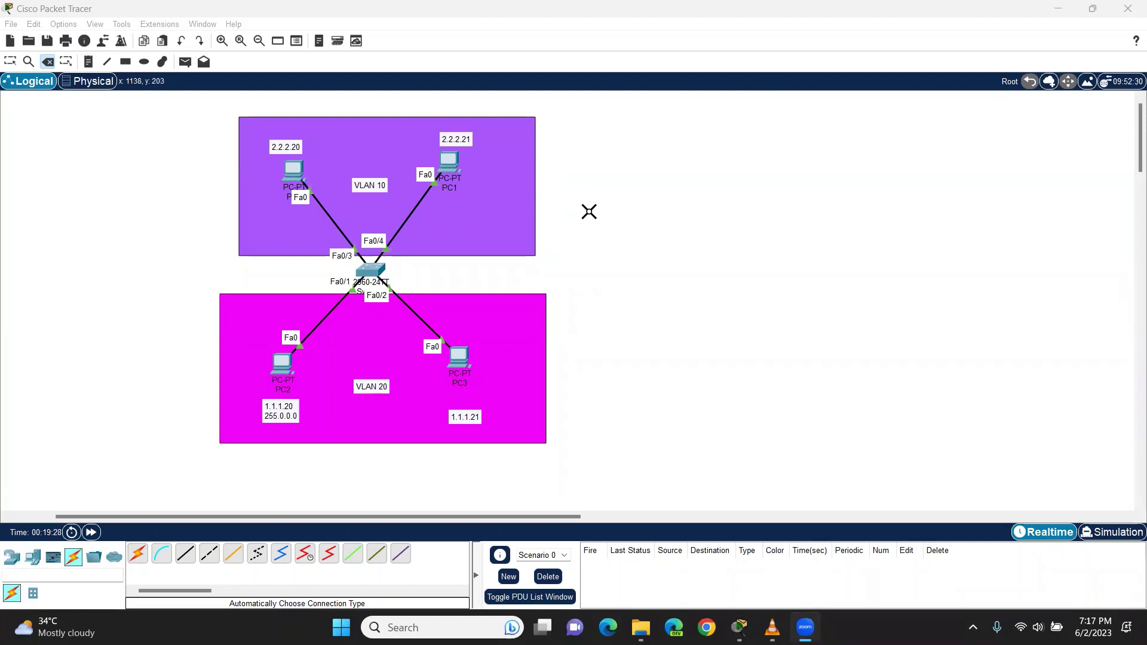
key("Escape")
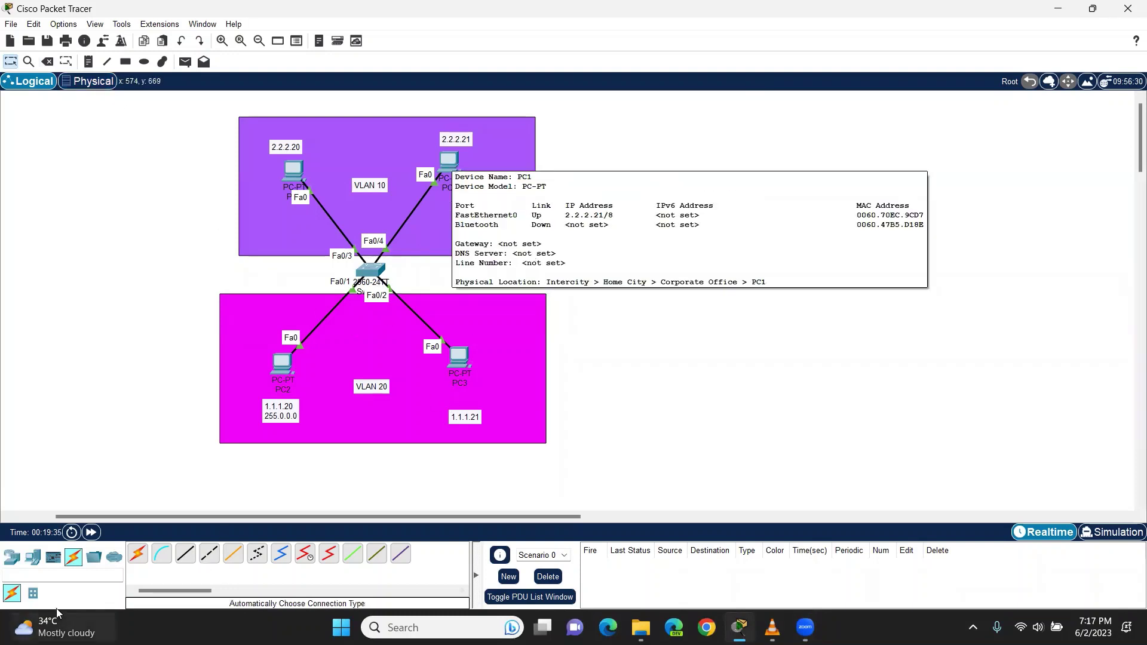
Place a 2911 router beside the VLAN topology and link Switch0 to it with an automatically chosen connection
left_click(13, 557)
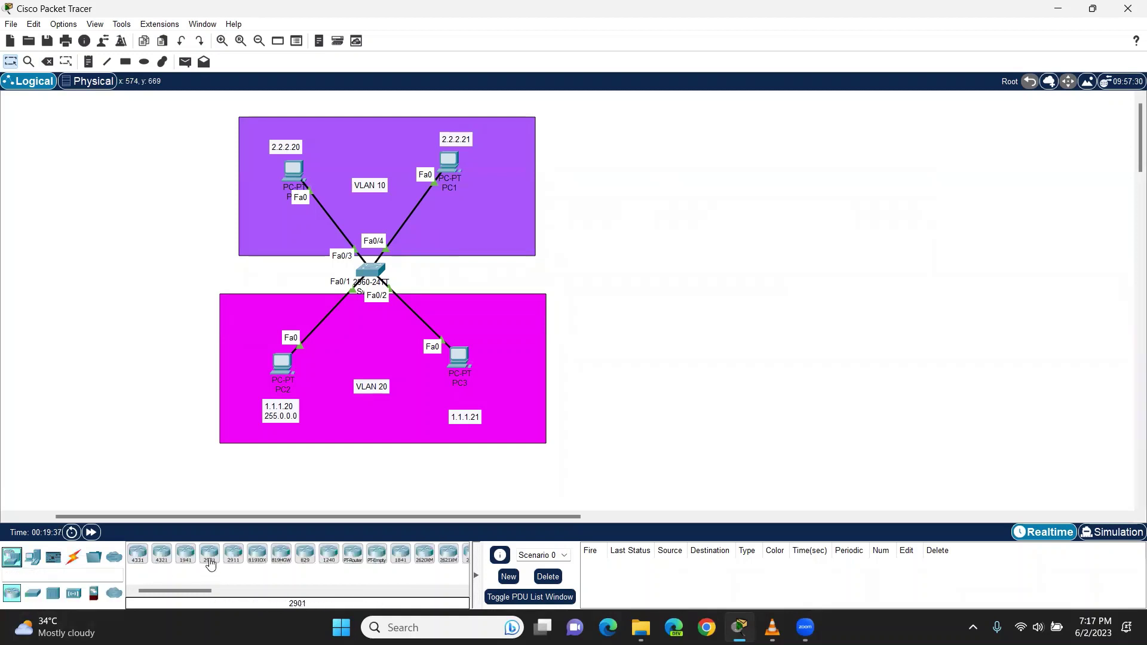
left_click(233, 553)
left_click(613, 268)
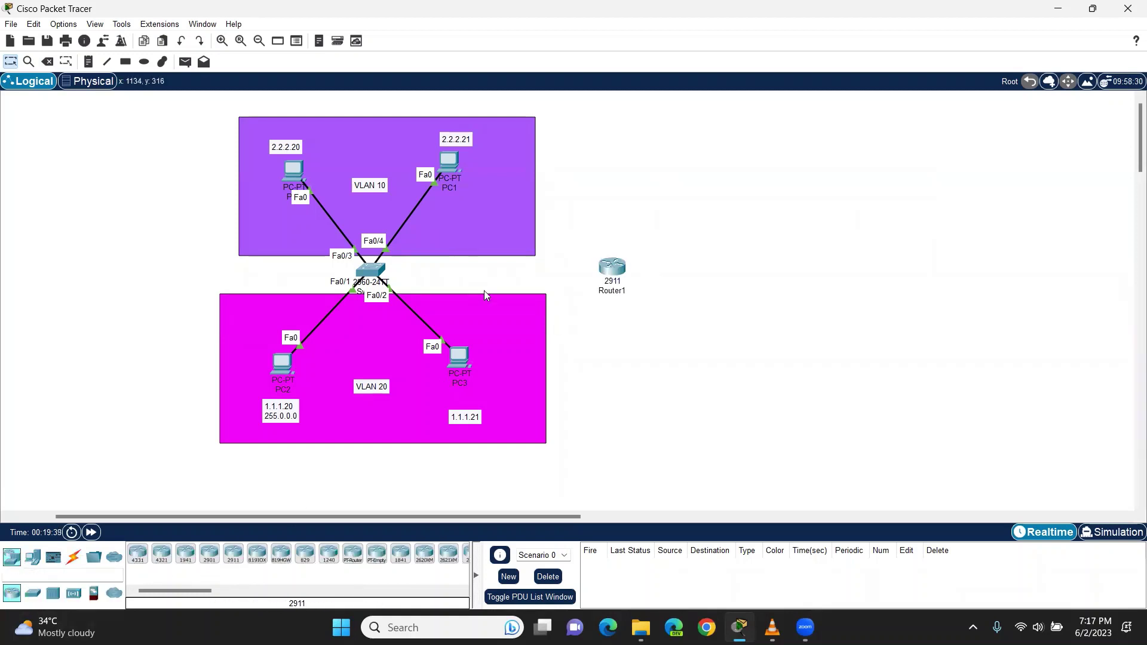
left_click(70, 561)
left_click(137, 554)
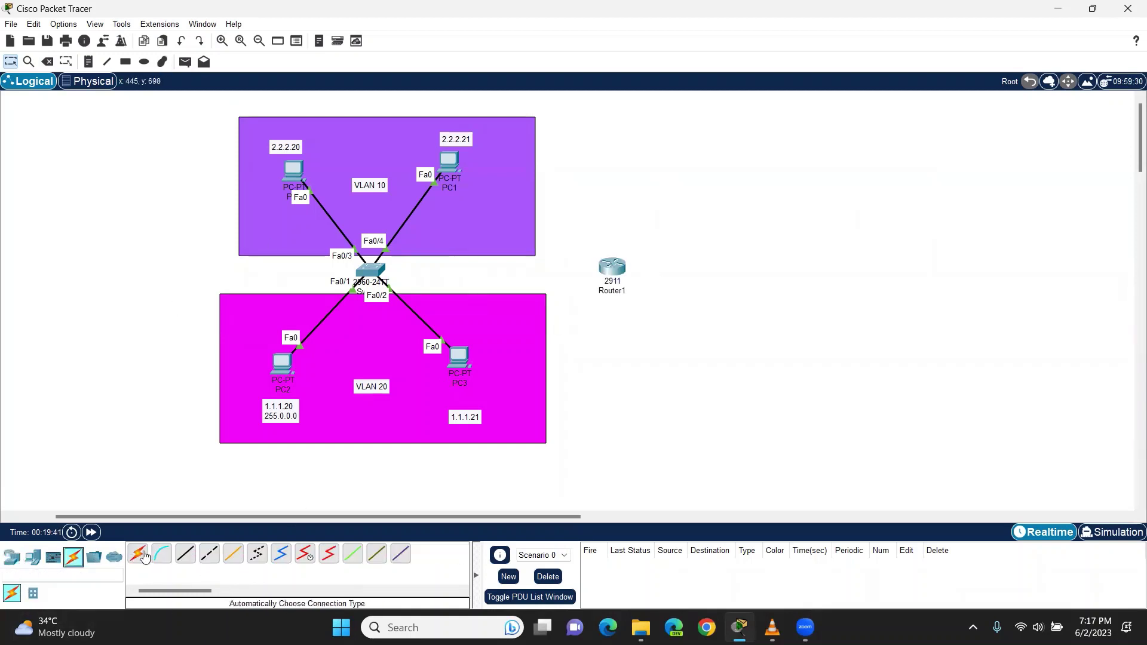
left_click(375, 269)
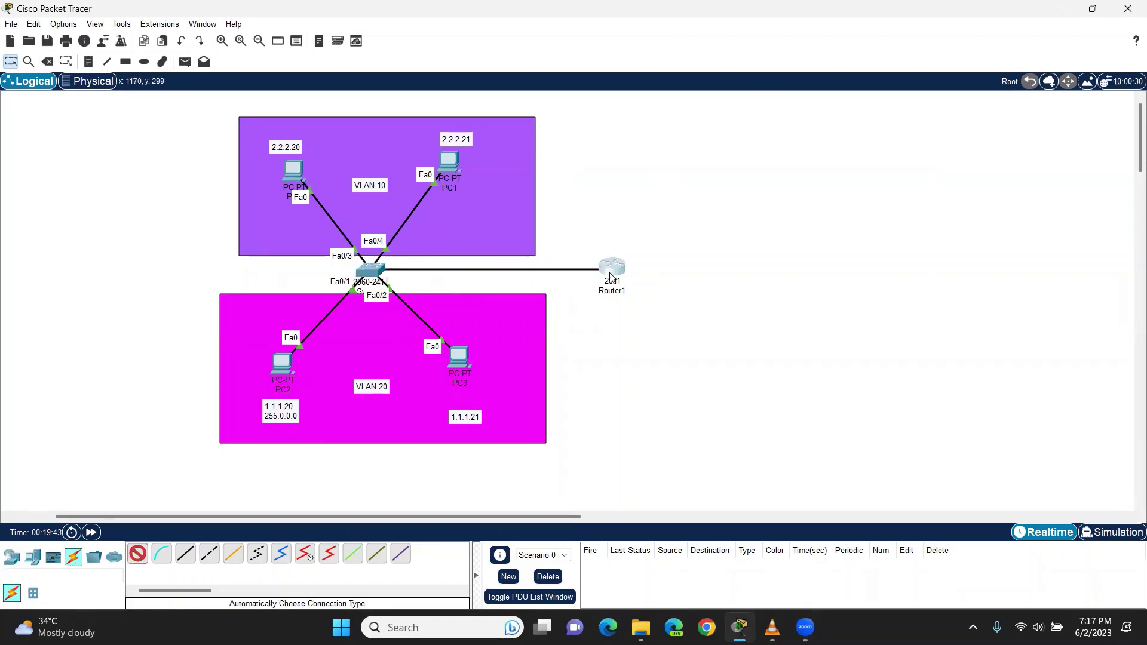
left_click(612, 267)
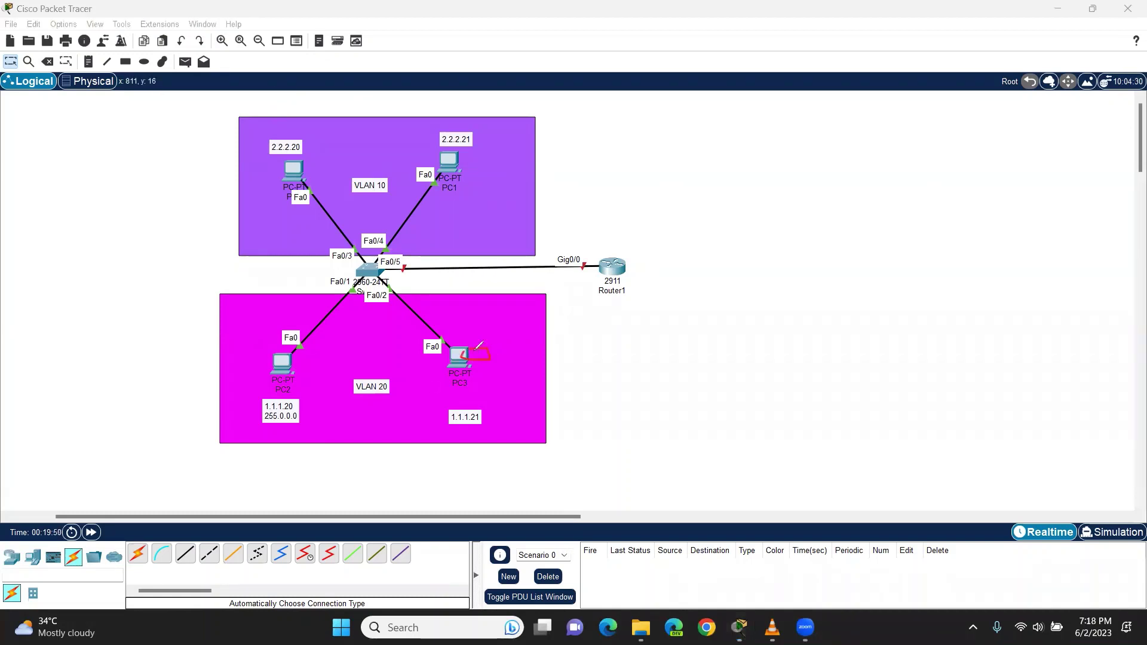
mouse_move(442, 340)
left_mouse_down()
mouse_move(374, 271)
mouse_move(601, 275)
mouse_move(588, 257)
mouse_move(408, 240)
left_mouse_up()
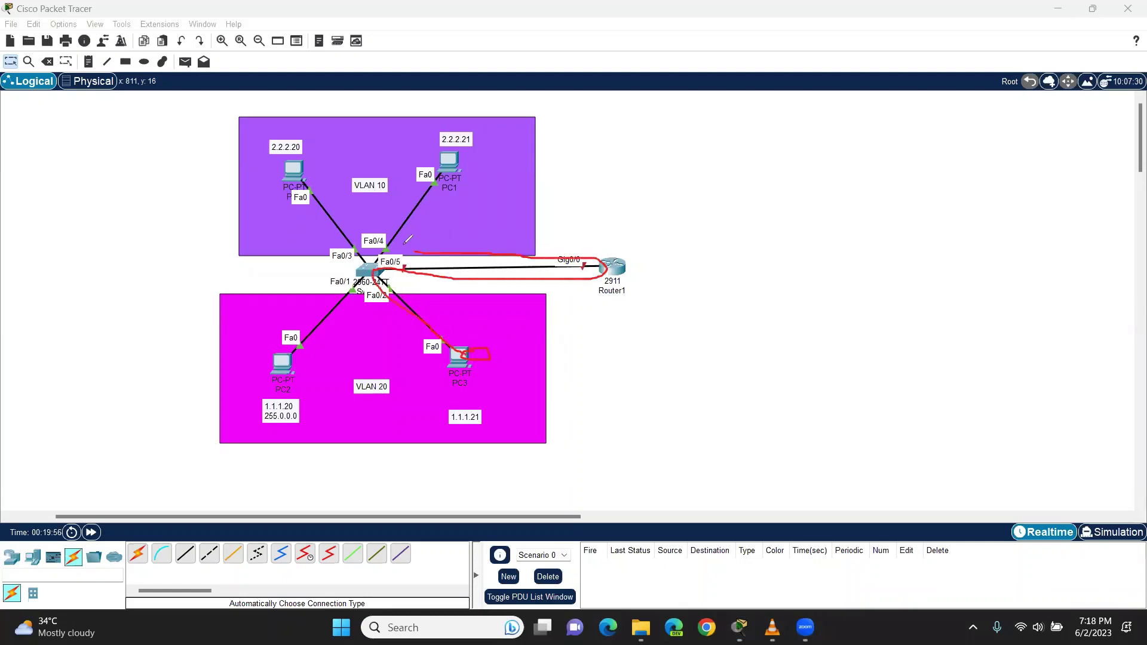
left_click_drag(457, 165, 472, 157)
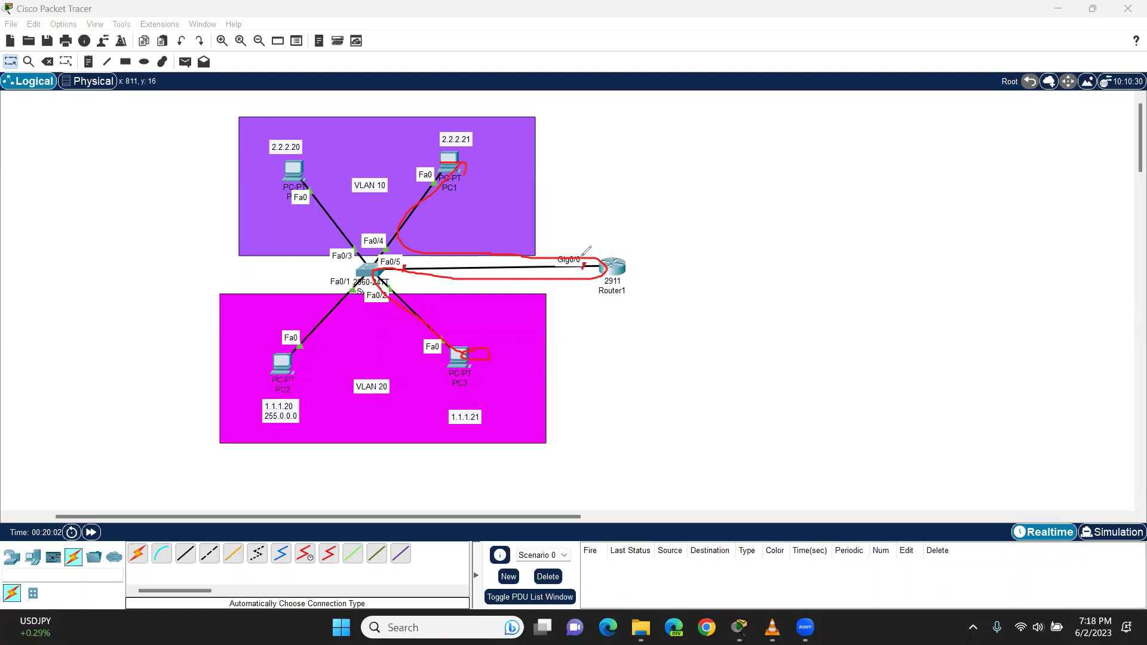
left_click_drag(572, 254, 593, 215)
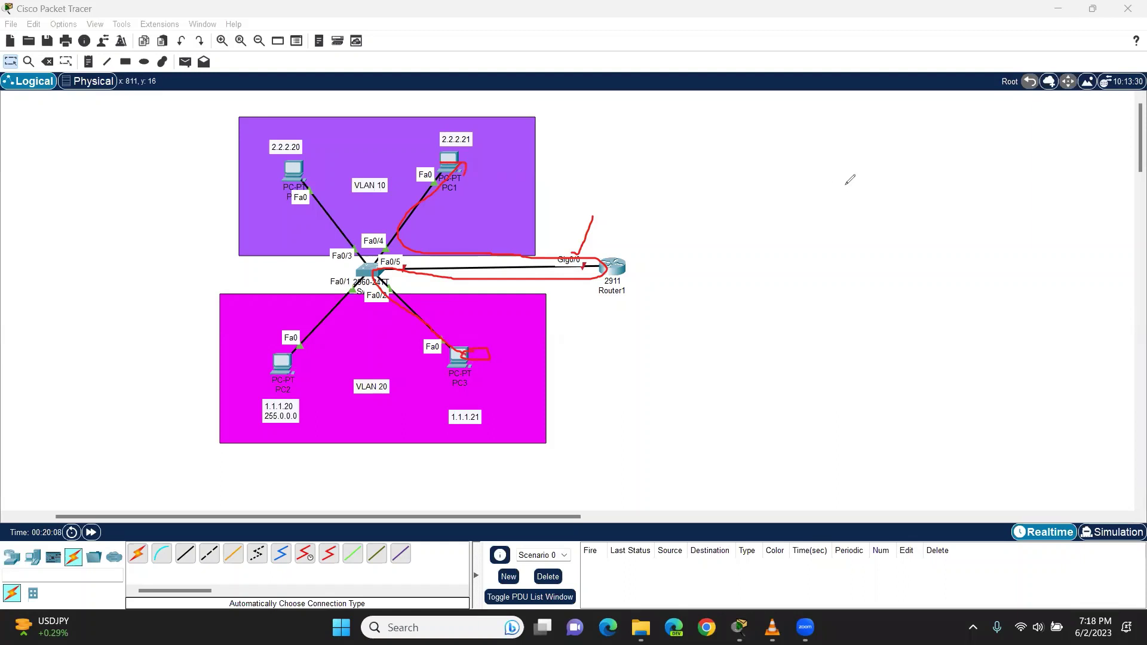
left_click_drag(846, 184, 850, 246)
mouse_move(845, 206)
left_mouse_down()
mouse_move(906, 199)
mouse_move(908, 229)
left_mouse_up()
left_click_drag(808, 188, 845, 186)
left_click_drag(850, 244, 796, 243)
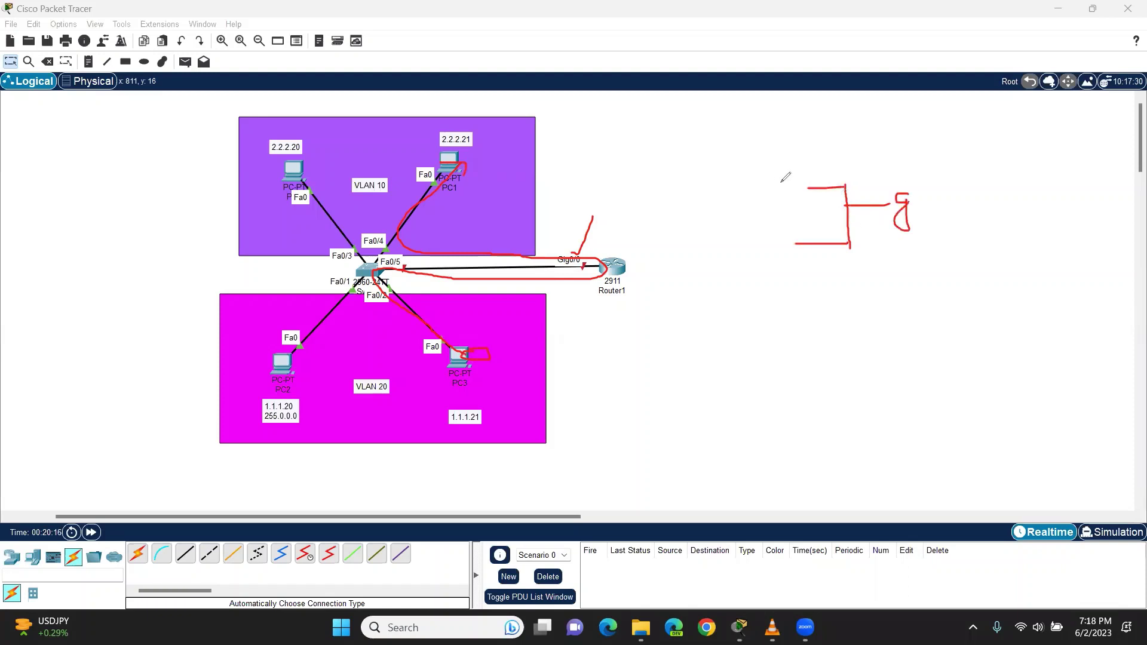
mouse_move(808, 180)
left_mouse_down()
mouse_move(851, 181)
mouse_move(785, 189)
mouse_move(831, 182)
left_mouse_up()
mouse_move(845, 241)
left_mouse_down()
mouse_move(792, 249)
mouse_move(834, 236)
left_mouse_up()
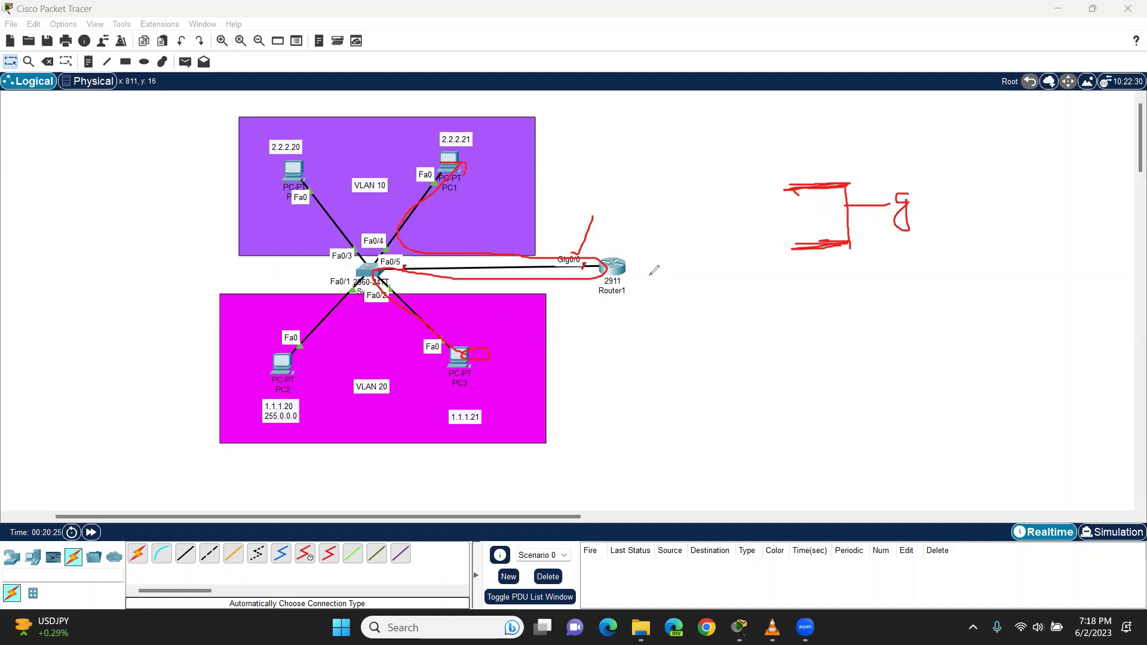
left_click_drag(507, 179, 540, 136)
left_click_drag(562, 284, 501, 345)
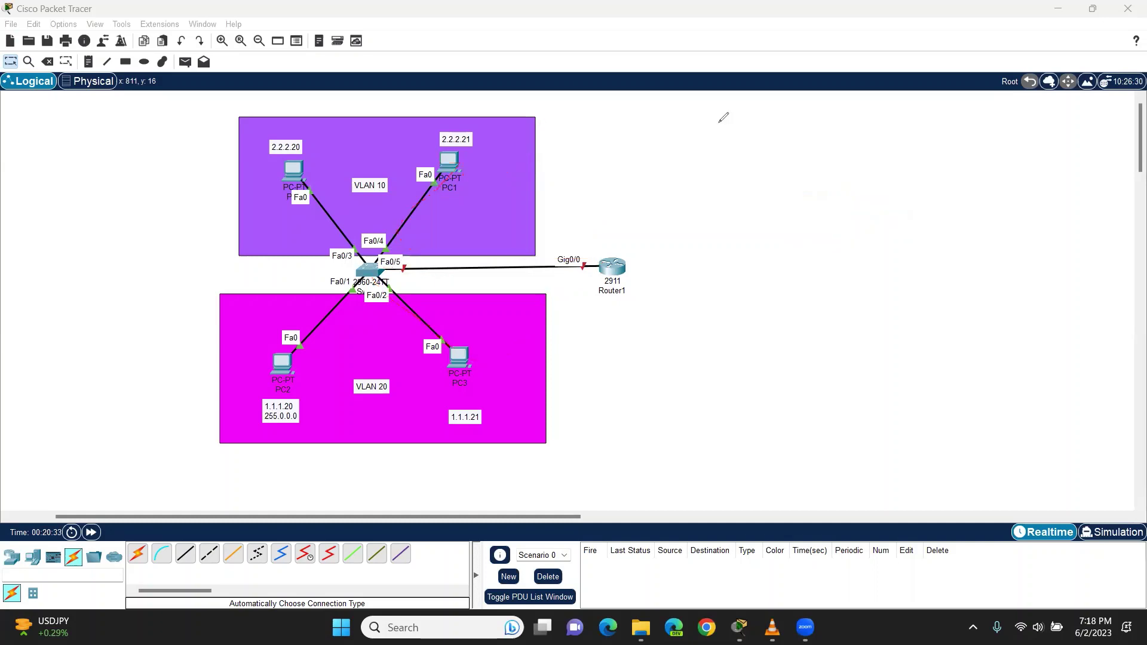
Enable GigabitEthernet0/0 on Router1 and open the router's command line at the interface configuration prompt
left_click(613, 267)
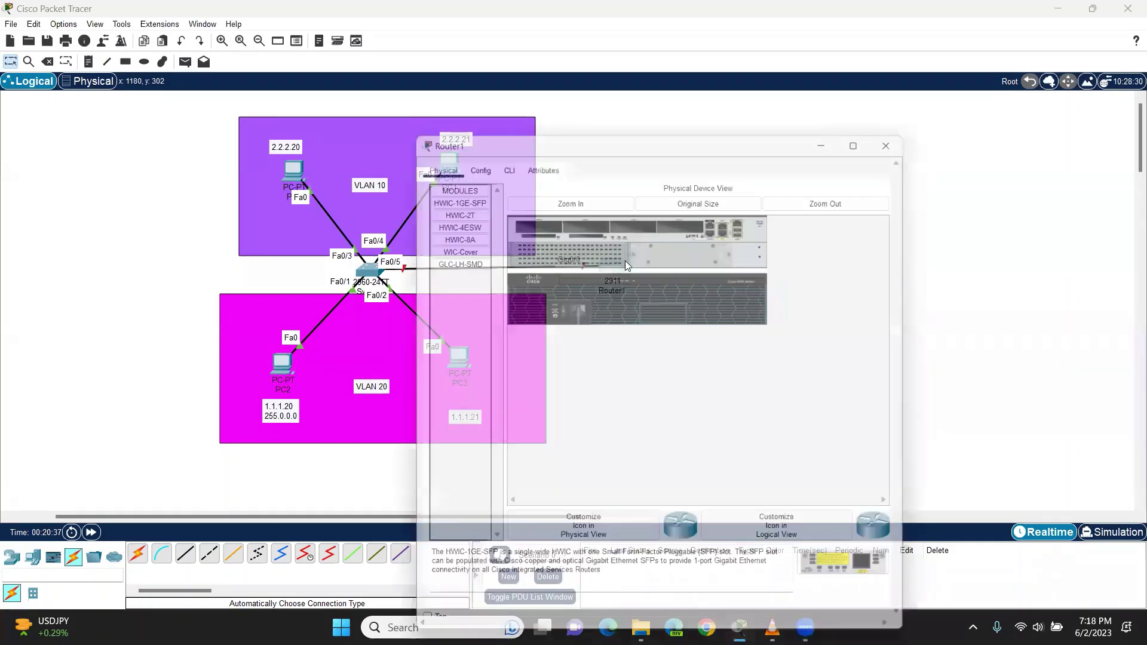
left_click(471, 116)
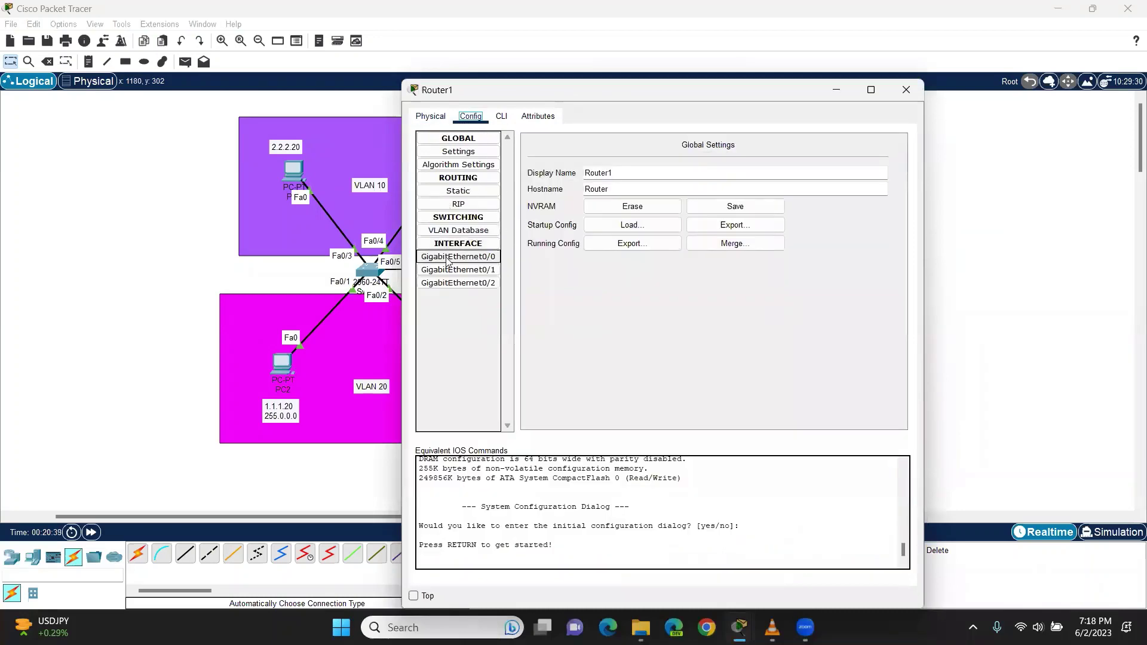
left_click_drag(669, 103, 753, 117)
left_click(972, 172)
left_click(585, 131)
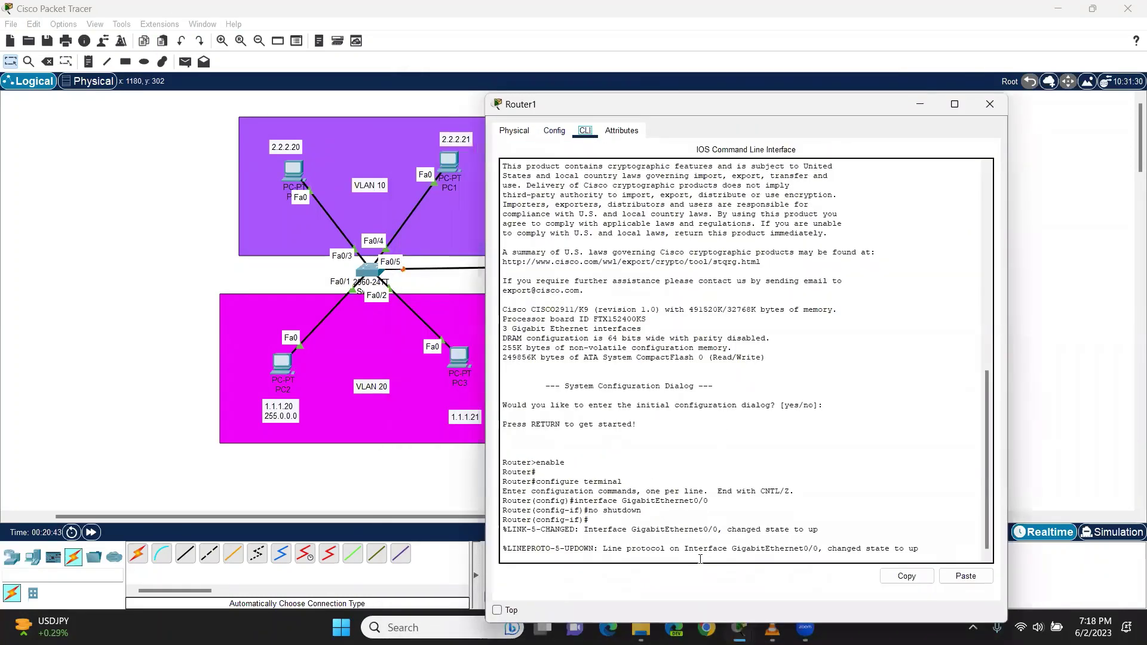
left_click(712, 545)
key("Return")
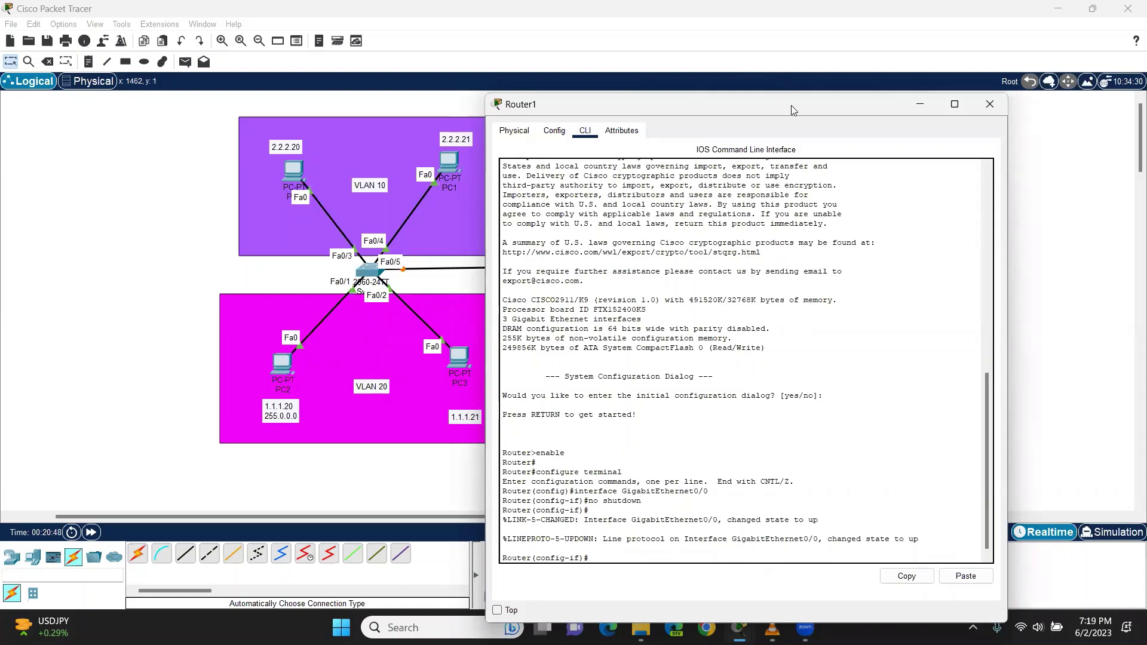
Enter interface g0/0 on Router1 and create subinterface g0/0.10 from it
type("int ")
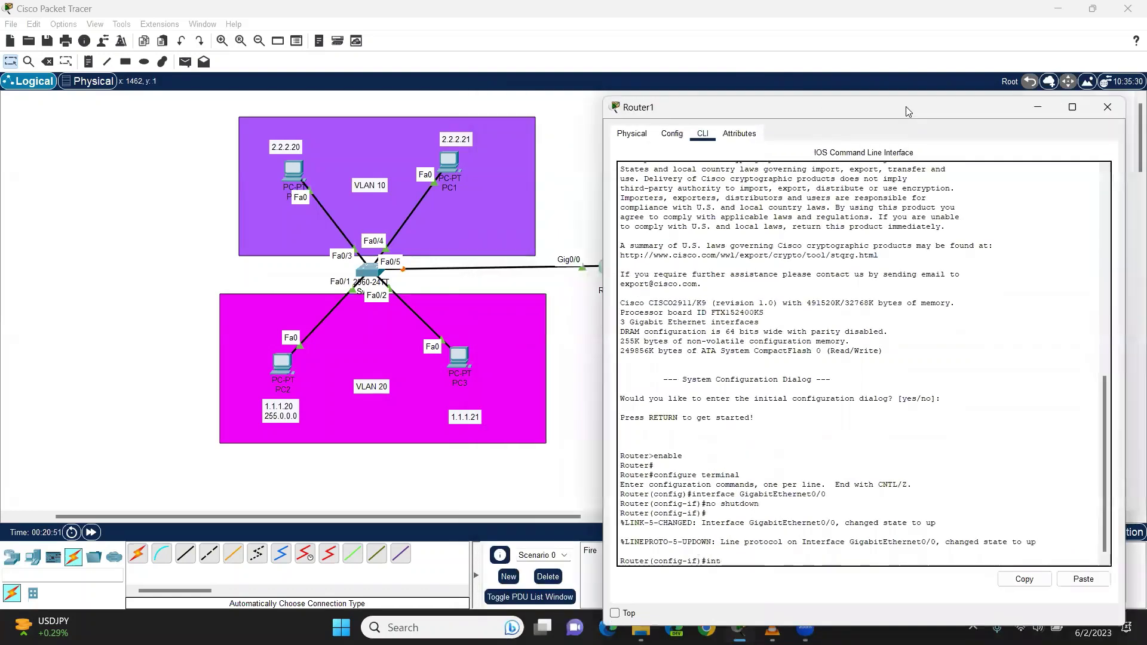
type("g")
type("0/0")
key("Return")
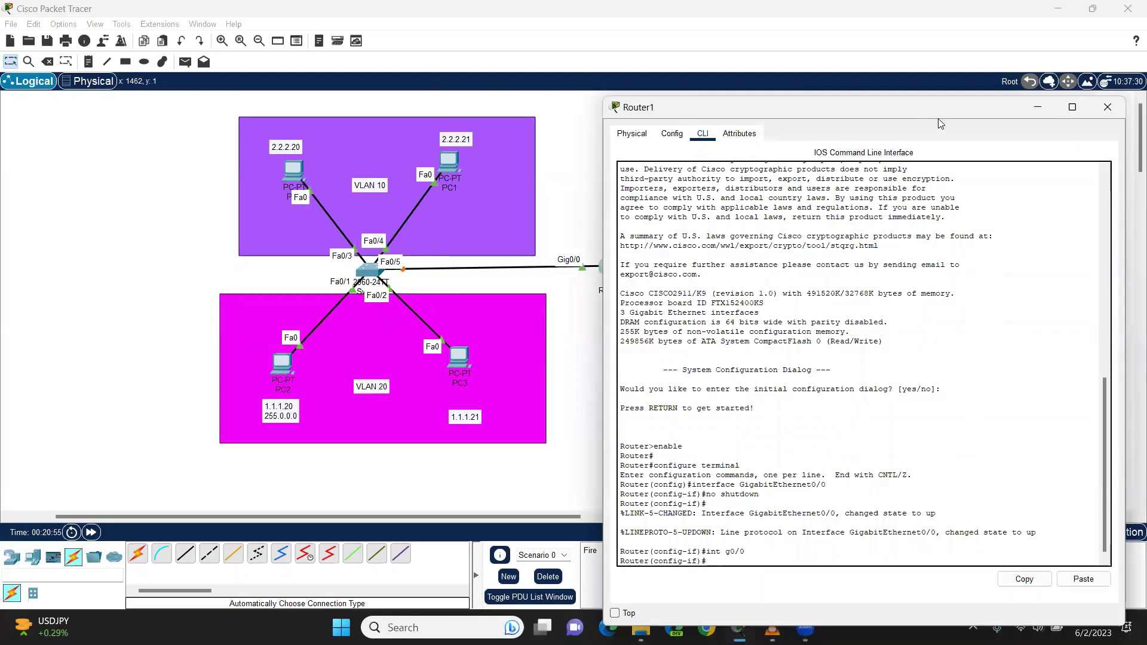
left_click_drag(937, 118, 976, 72)
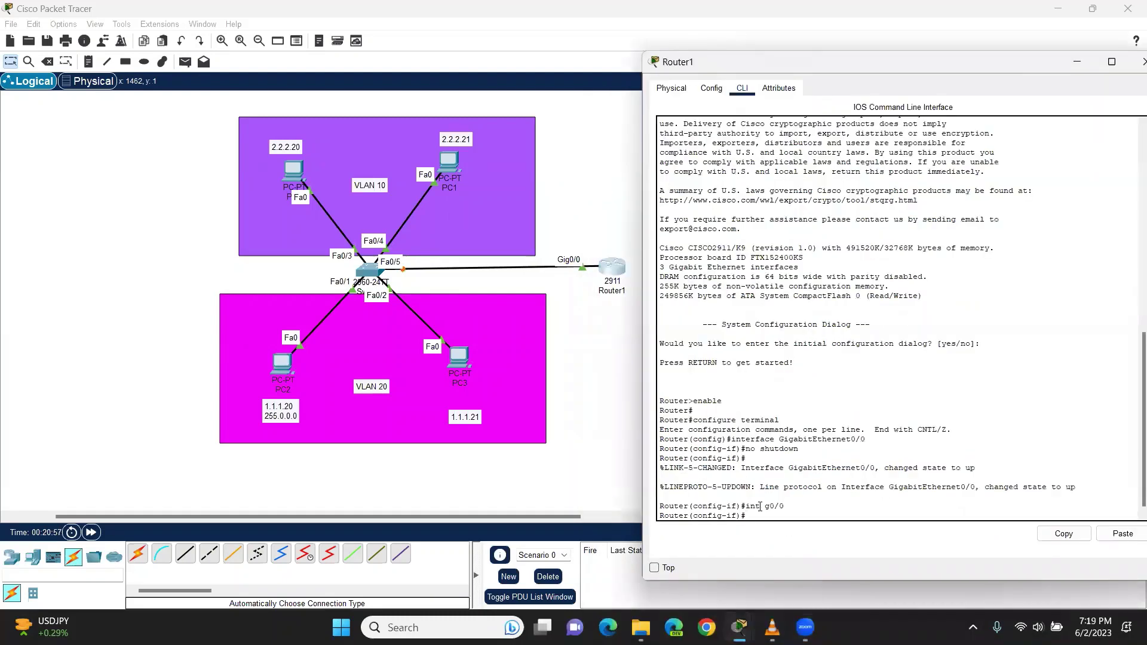
key("Up")
left_click(873, 17)
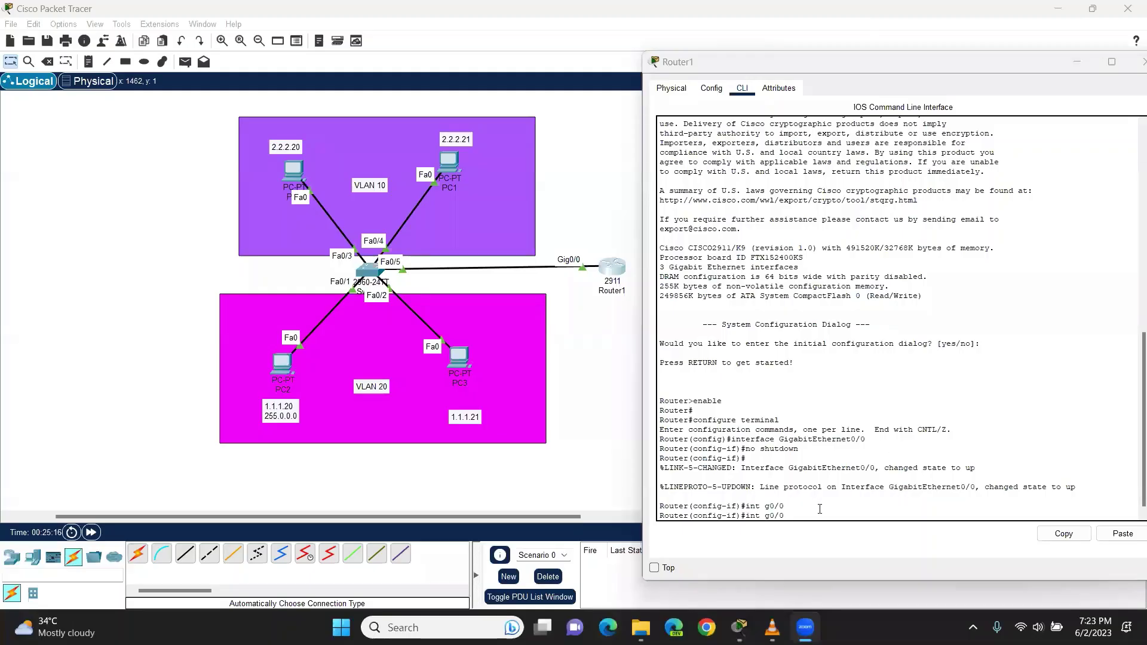
left_click(817, 511)
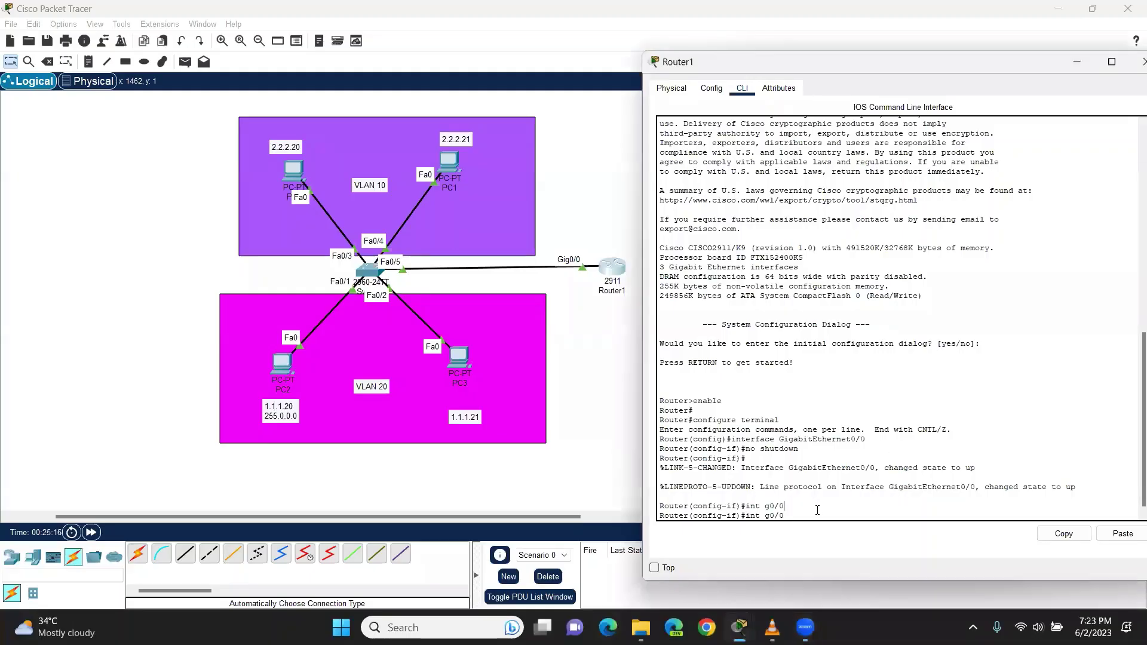
key("Down")
key("Up")
type(".10")
key("Return")
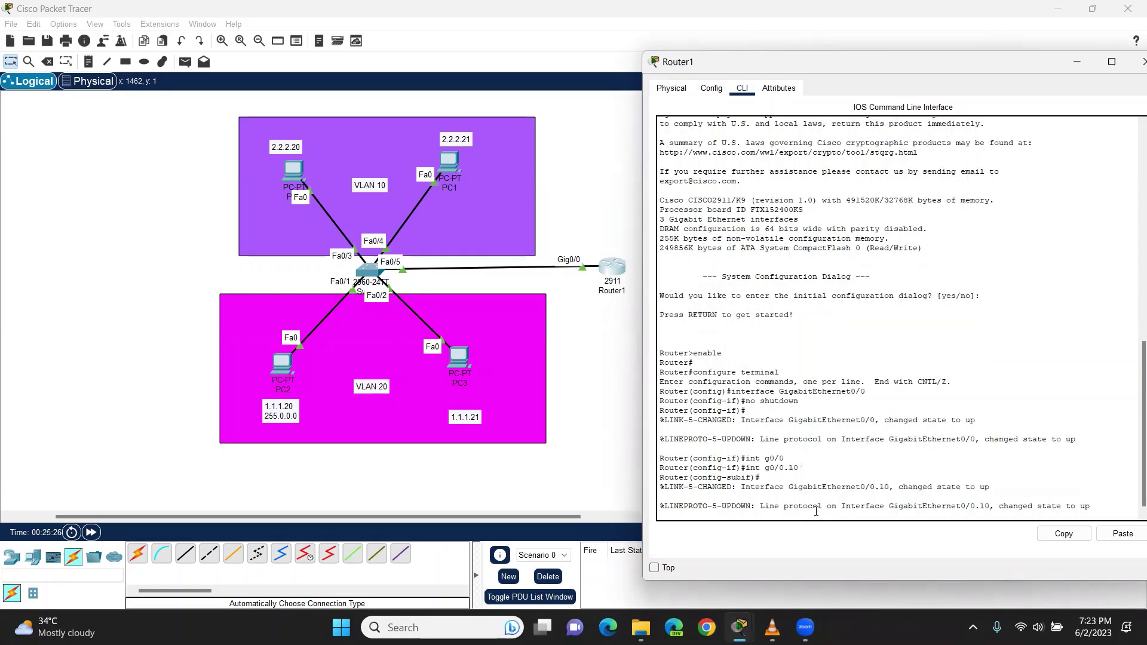
key("Return")
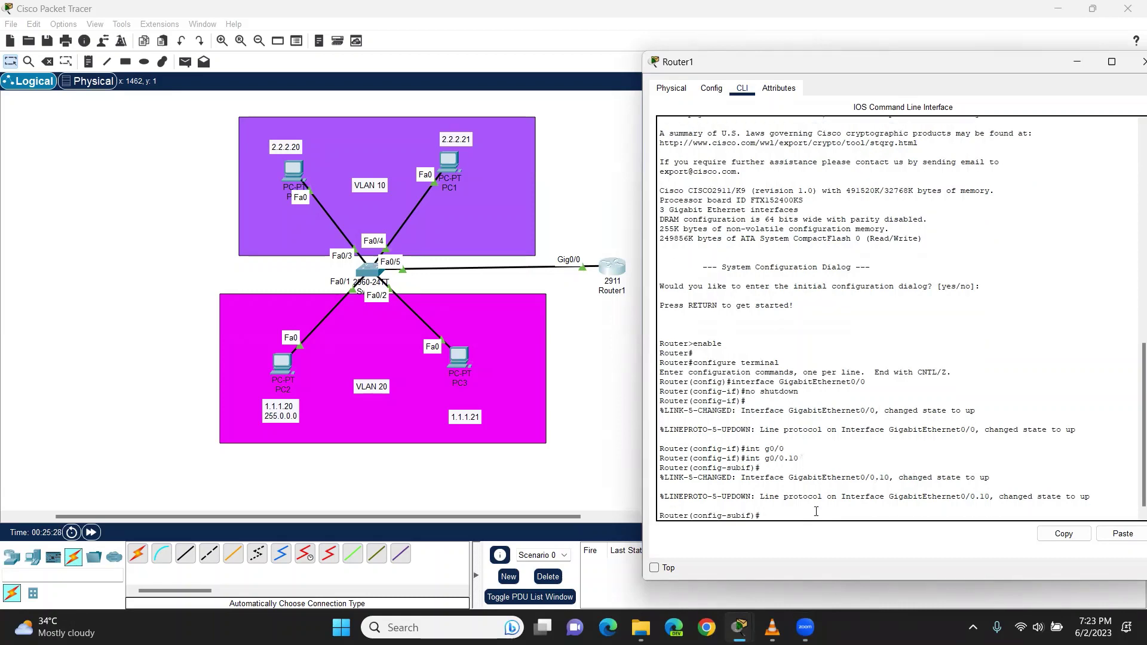
Set the encapsulation of subinterface g0/0.10 to dot1Q with VLAN ID 10
left_click_drag(757, 515, 695, 514)
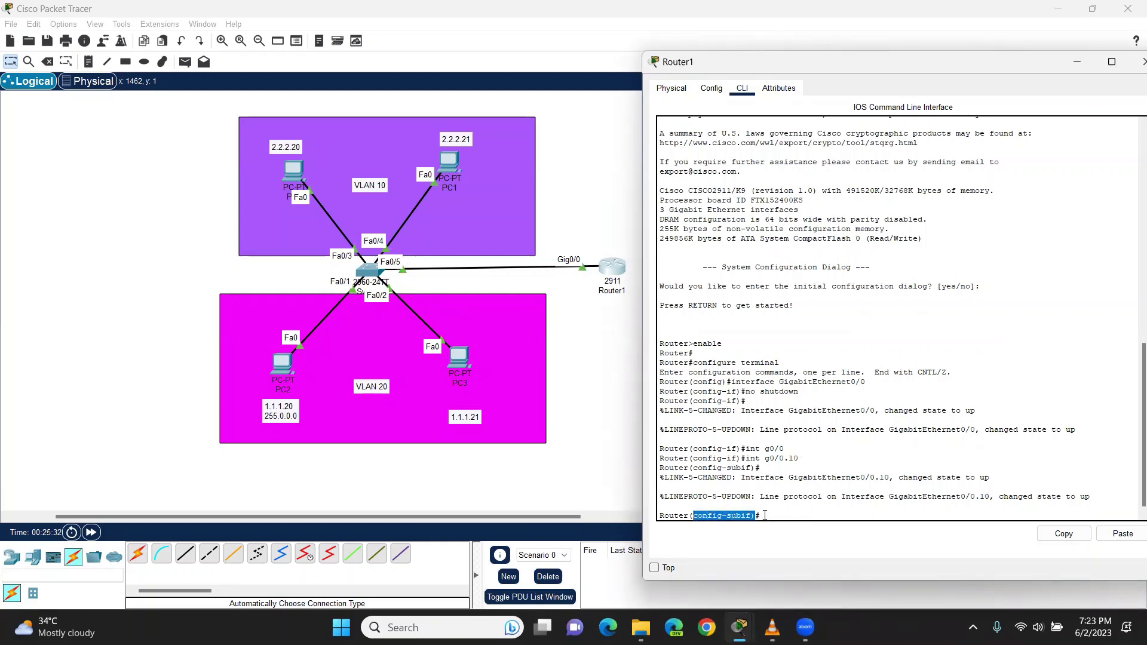
left_click(801, 519)
type("en")
key("Tab")
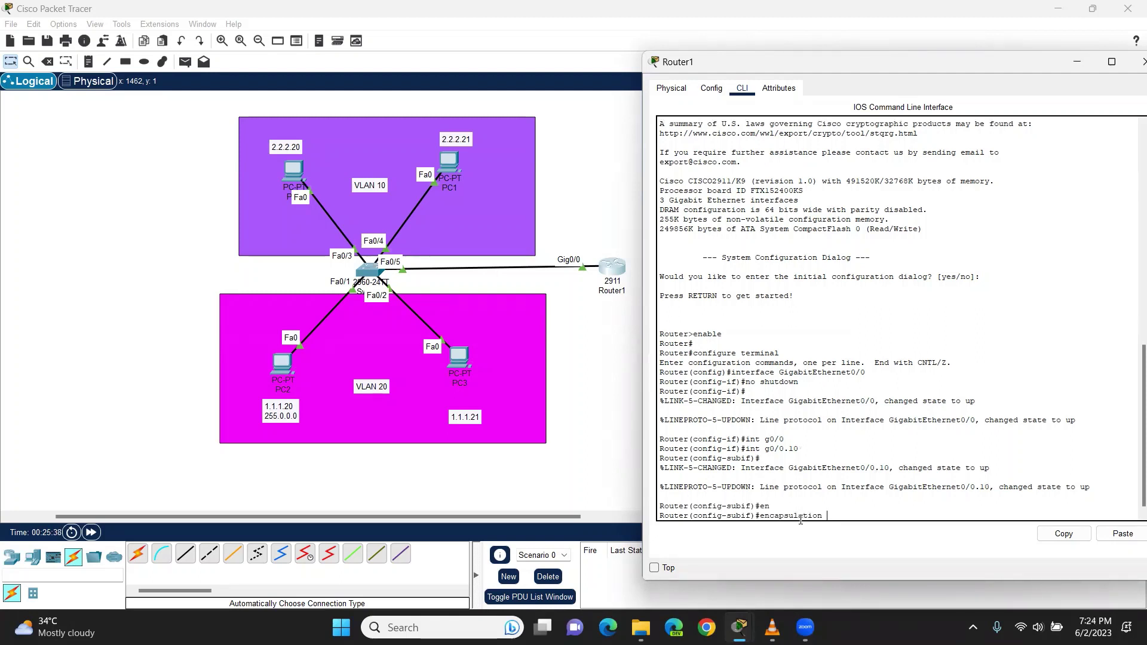
type("d")
key("Tab")
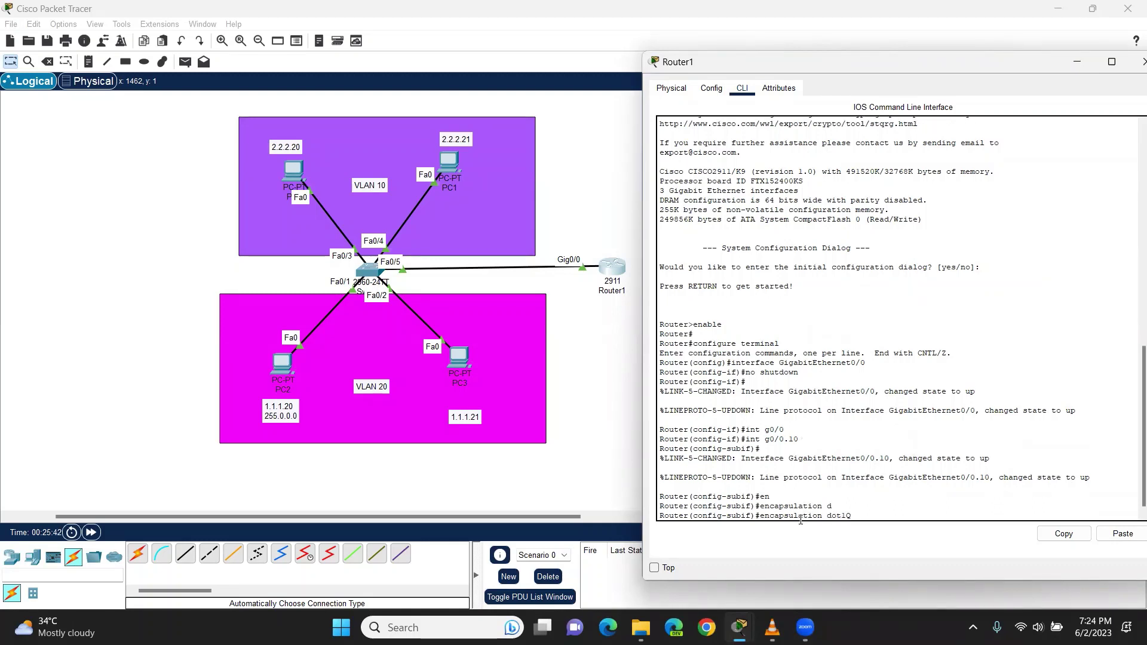
type("10")
key("Return")
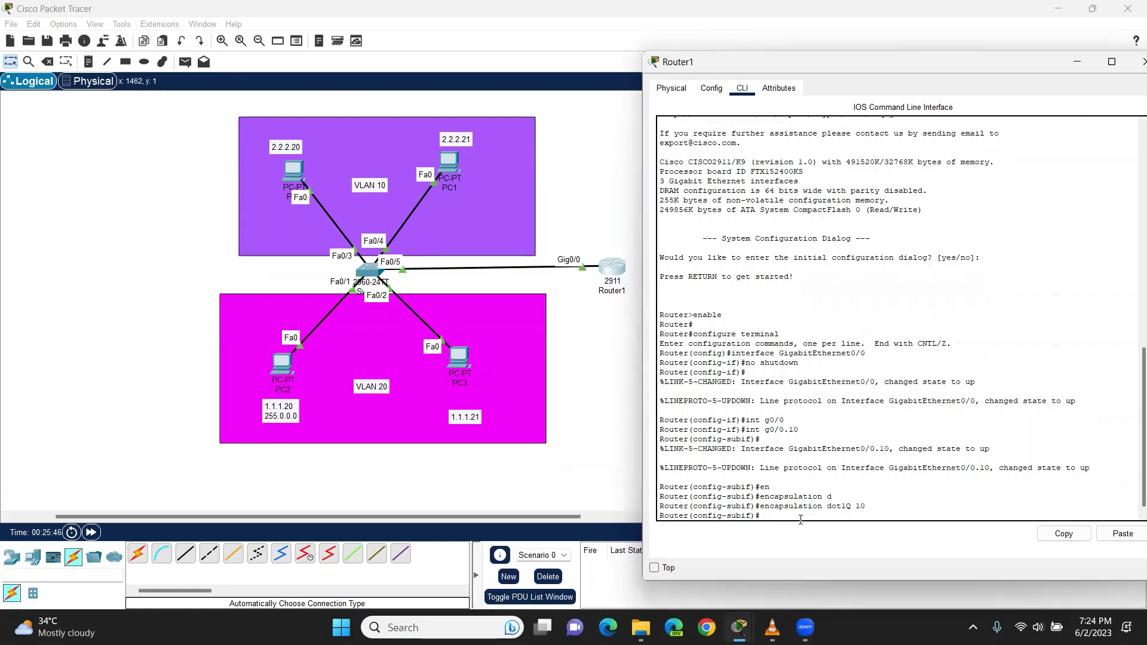
Assign IP address 1.0.0.1 with subnet mask 255.0.0.0 to subinterface g0/0.10
type("ip add 1.0.0.1")
key("Return")
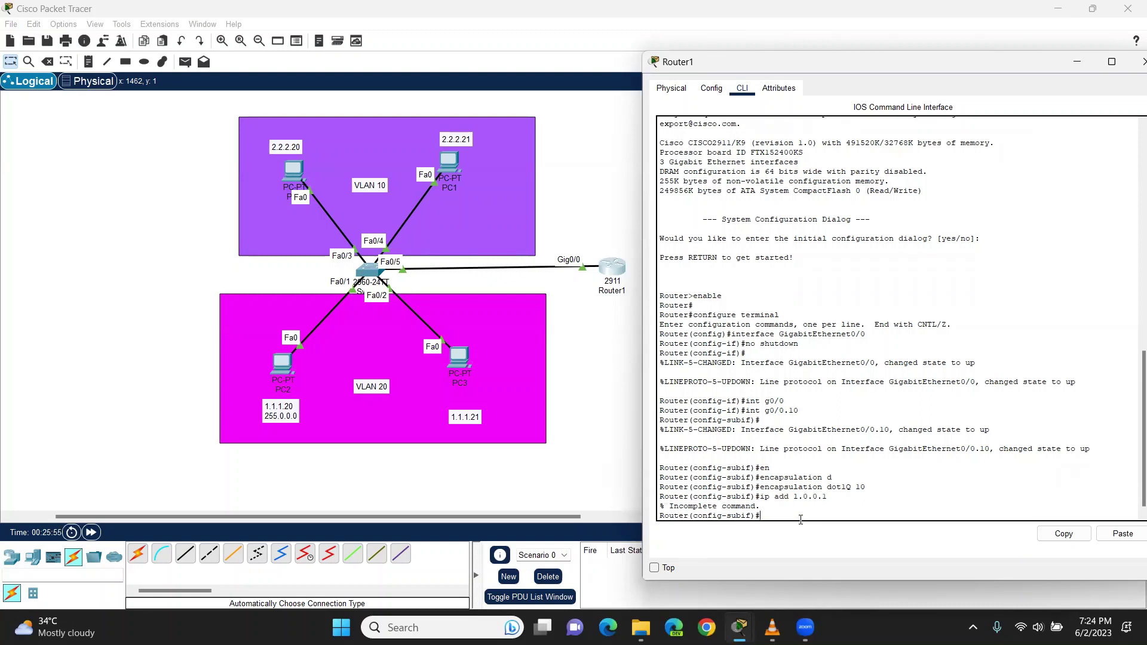
key("Up")
type("255.0.0.")
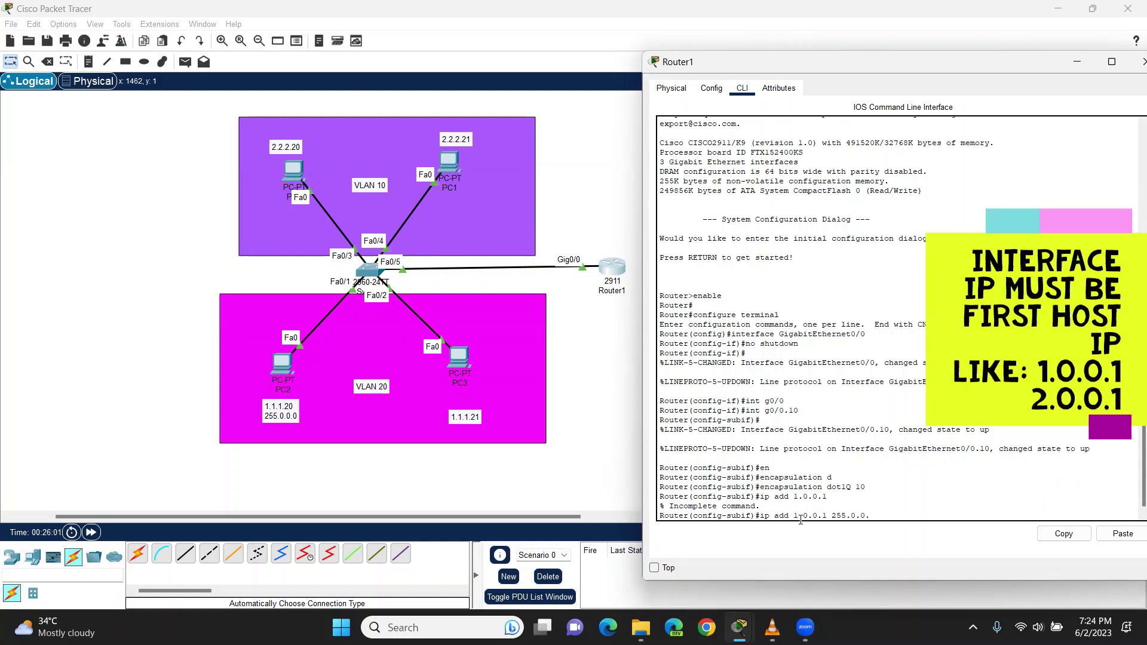
type("0")
key("Return")
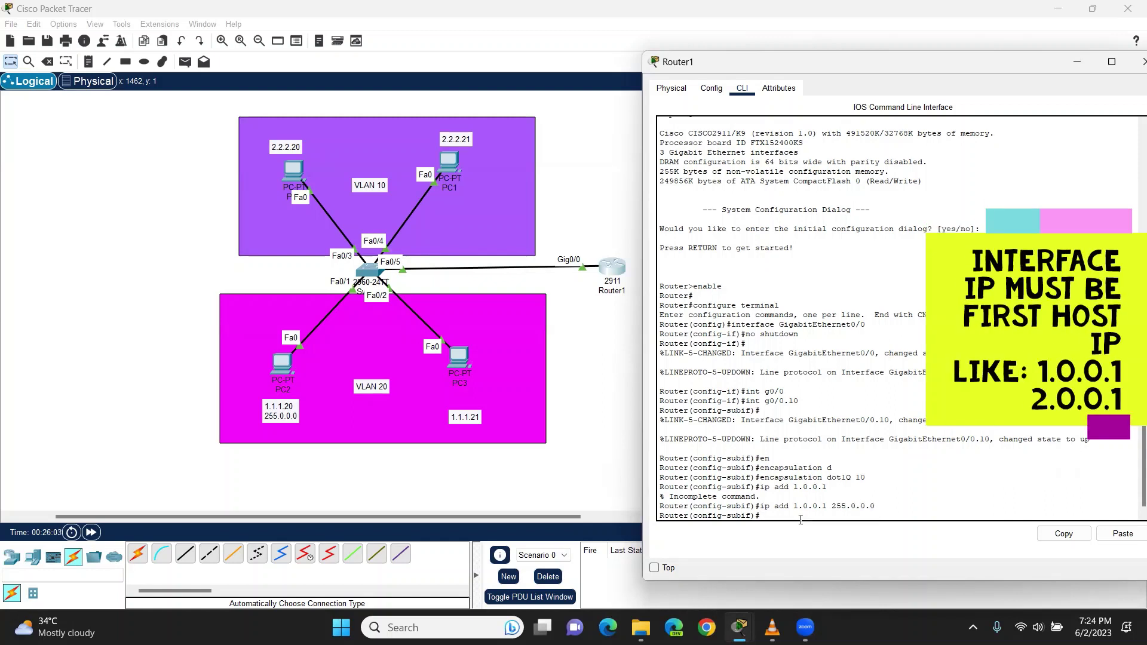
Create subinterface g0/0.20 on Router1 for VLAN 20
type("int g0/0.10")
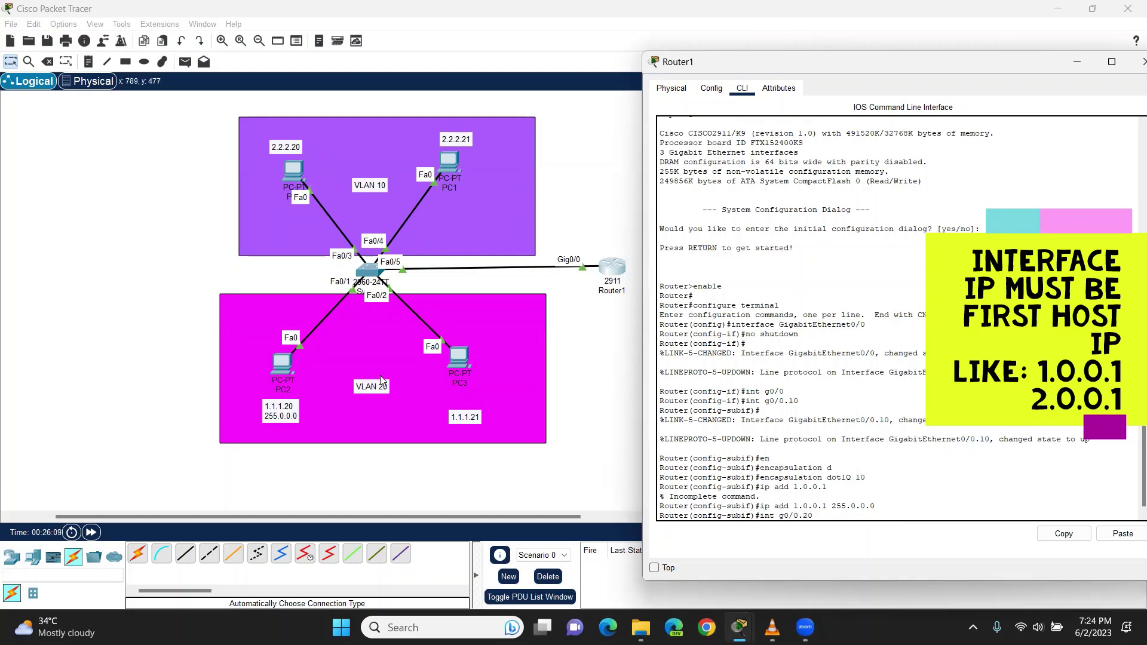
key("Return")
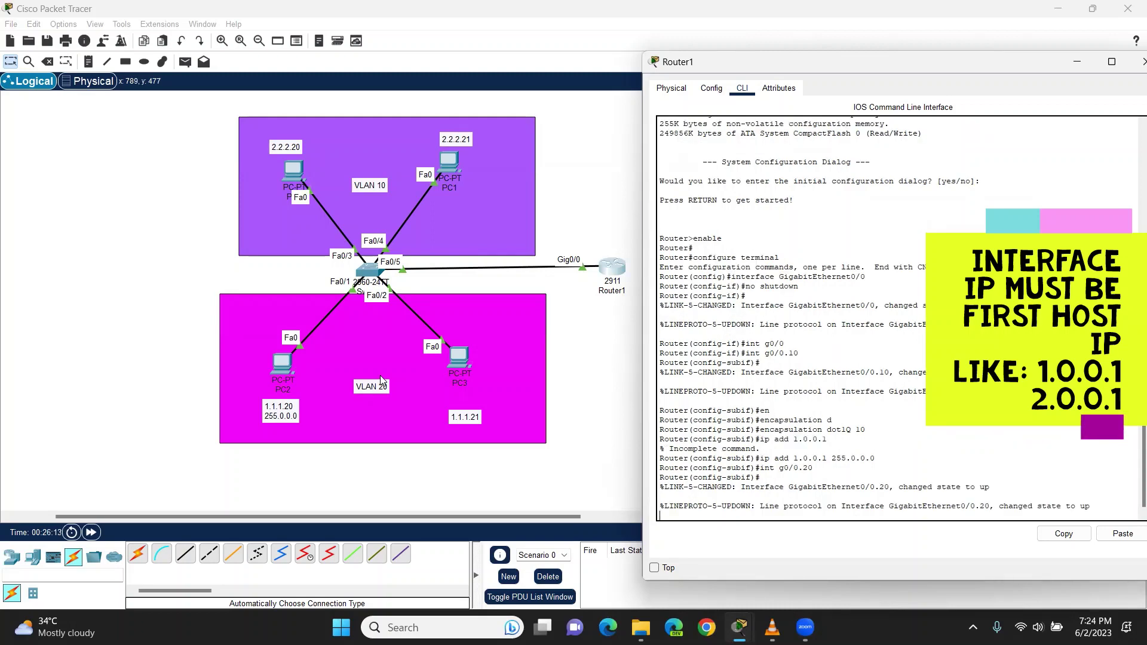
key("Return")
Return to subinterface g0/0.10 and remove its IP address 1.0.0.1 255.0.0.0
key("Up")
key("Up")
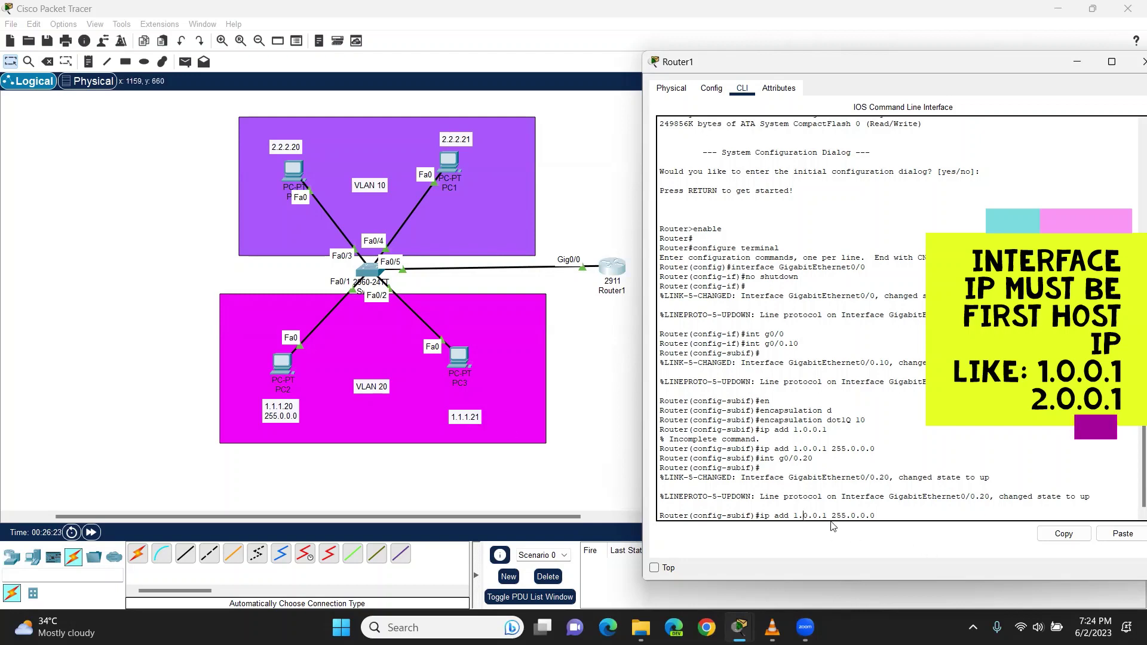
key("Up")
key("Up")
key("Up")
key("Up")
key("Up")
key("Return")
key("Up")
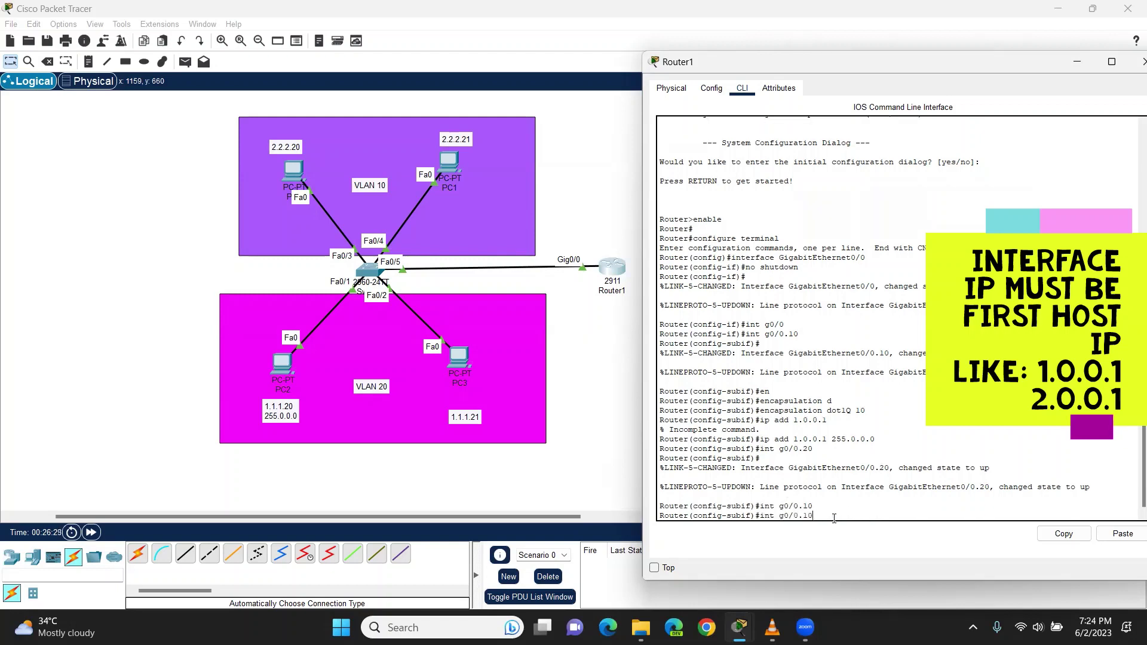
key("Up")
type("no")
key("Return")
Assign IP address 2.0.0.1 with subnet mask 255.0.0.0 to subinterface g0/0.10
key("Up")
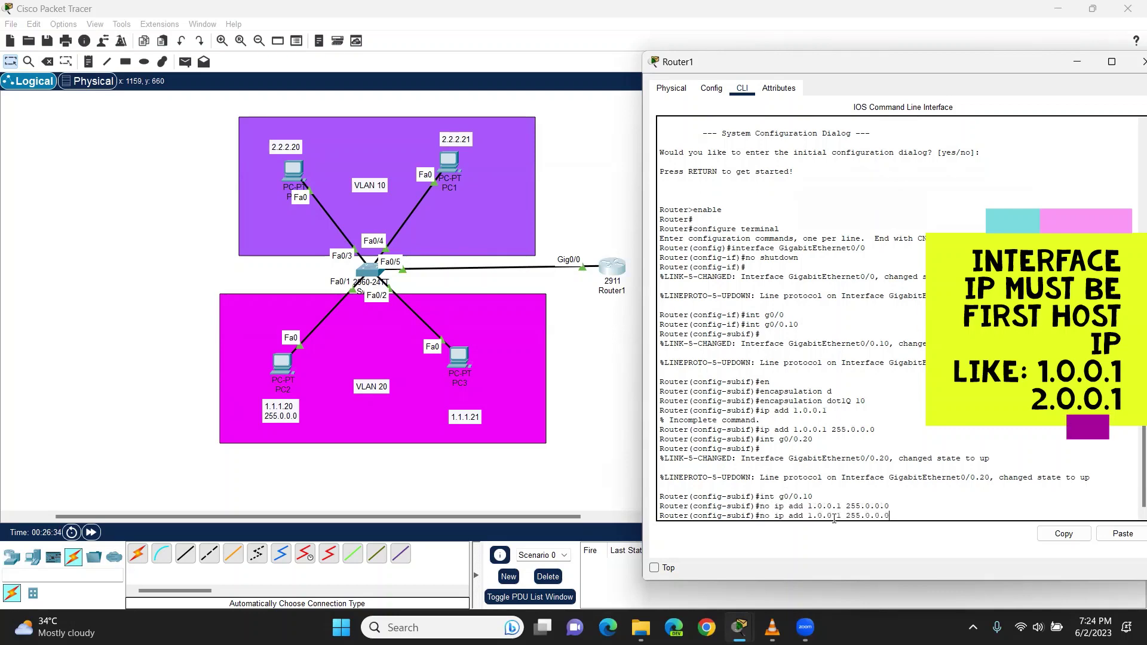
key("Up")
key("Up")
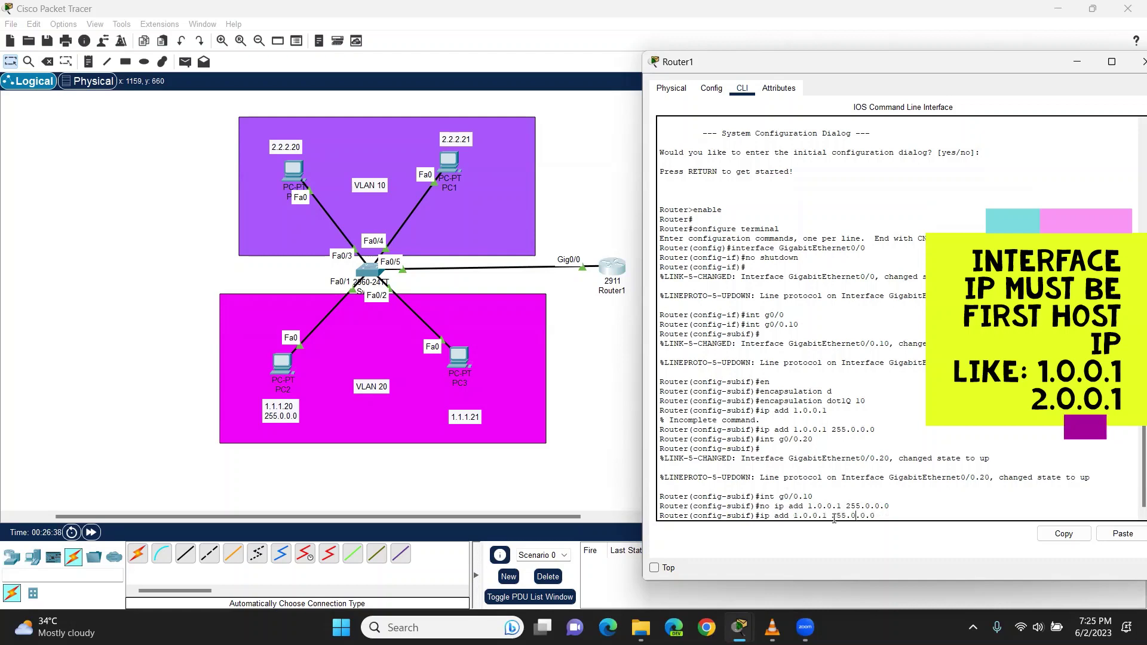
key("Right")
key("Return")
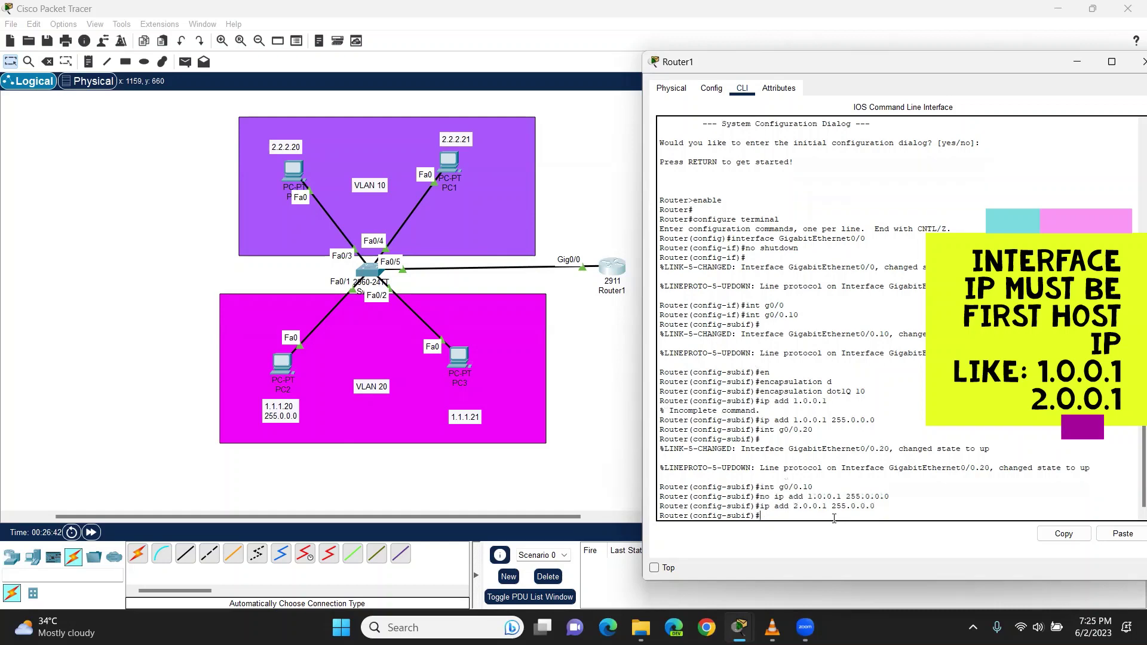
Switch back to the configuration of subinterface g0/0.20
key("Up")
key("Up")
key("Up")
key("Return")
key("Up")
key("Up")
key("Up")
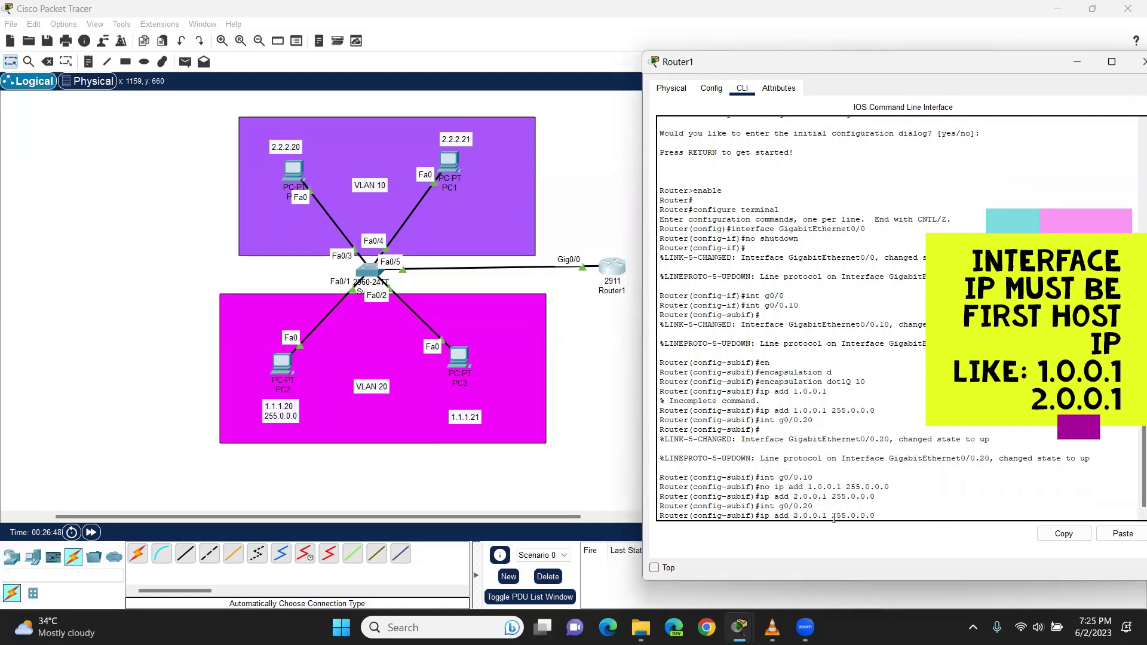
key("BackSpace")
key("BackSpace")
key("BackSpace")
key("BackSpace")
key("BackSpace")
key("BackSpace")
key("BackSpace")
key("BackSpace")
key("BackSpace")
key("BackSpace")
key("BackSpace")
key("BackSpace")
key("BackSpace")
key("BackSpace")
key("BackSpace")
key("BackSpace")
key("BackSpace")
key("BackSpace")
key("BackSpace")
key("BackSpace")
Set subinterface g0/0.20 to dot1Q encapsulation with VLAN ID 20 and assign it IP address 1.0.0.1 with mask 255.0.0.0
type("enca")
key("Tab")
type("d")
key("Tab")
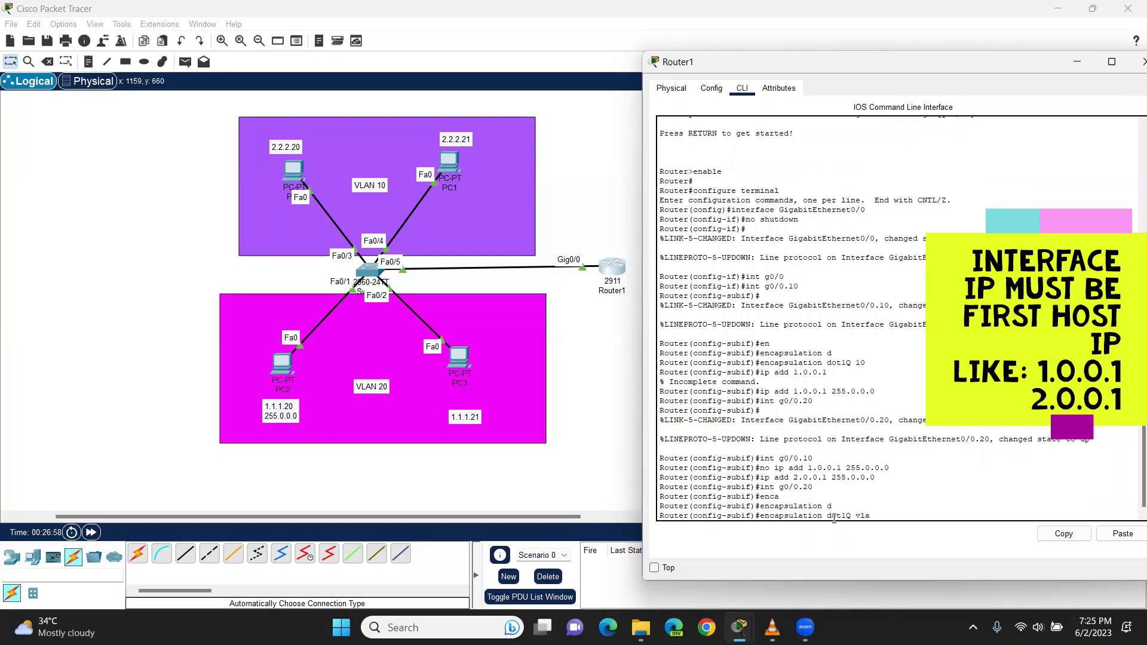
key("BackSpace")
key("BackSpace")
type("20")
key("Return")
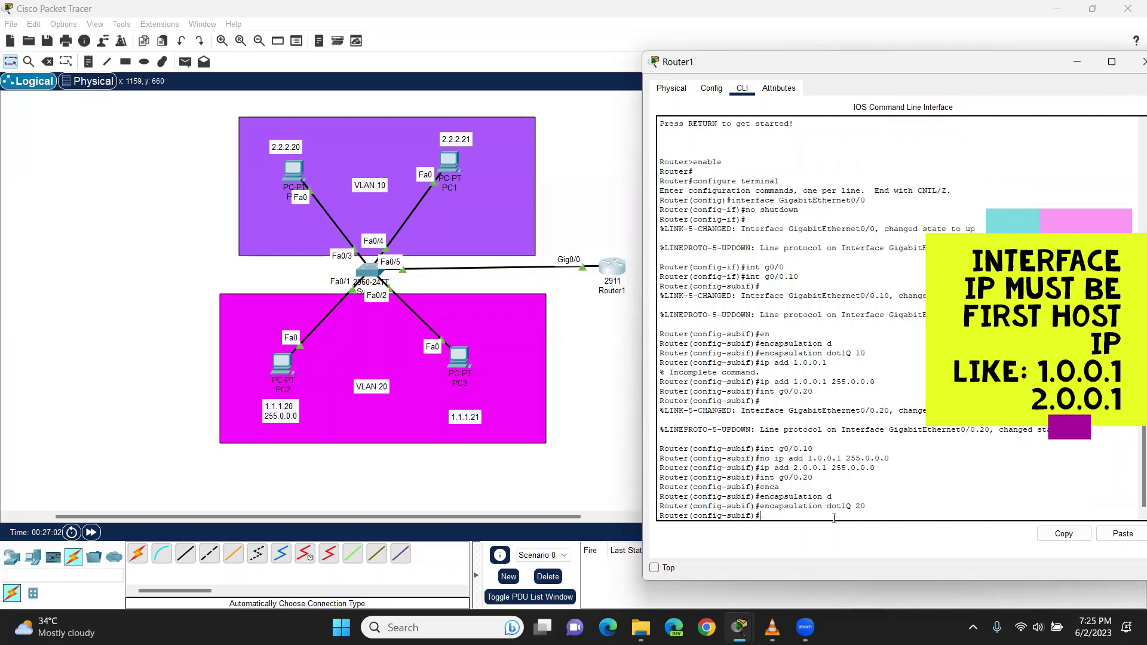
type("ip add 1.0.0.1 255.0.0.0")
key("Return")
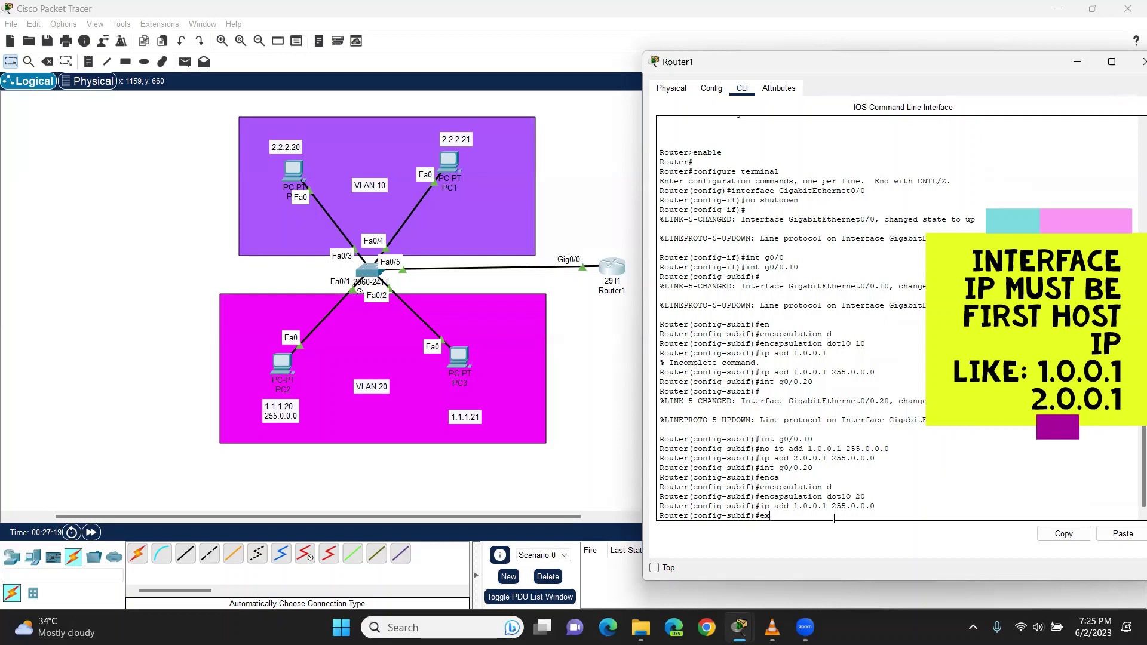
Exit configuration mode on Router1, save its configuration with wr and close the router window
type("ex")
key("Return")
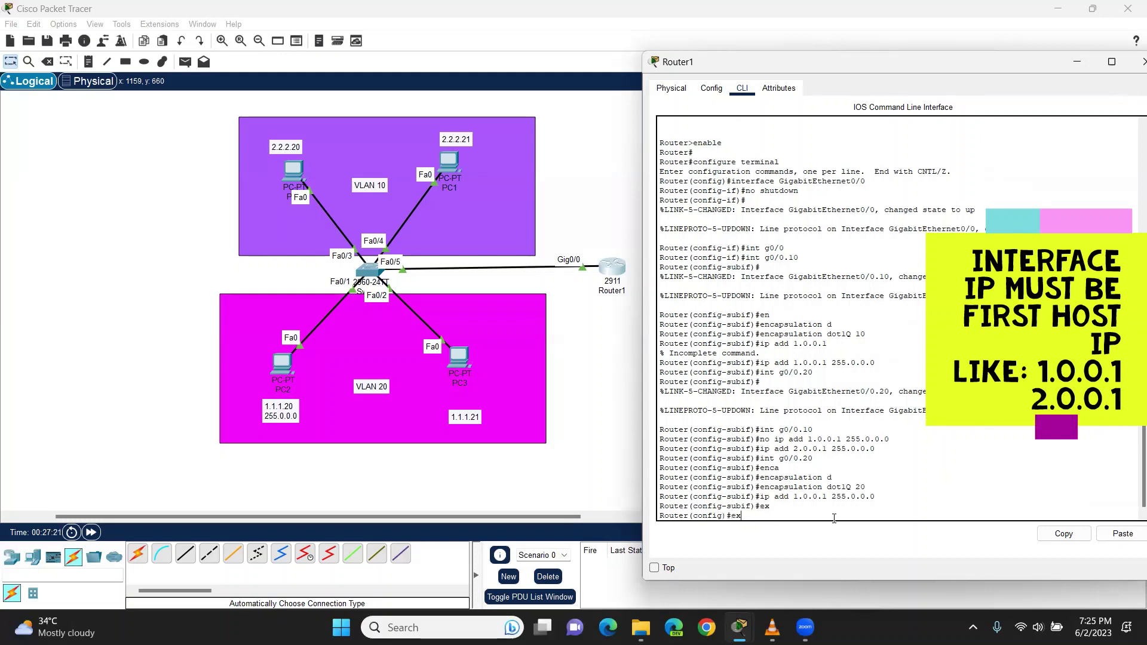
type("ex")
key("Return")
type("wr")
key("Return")
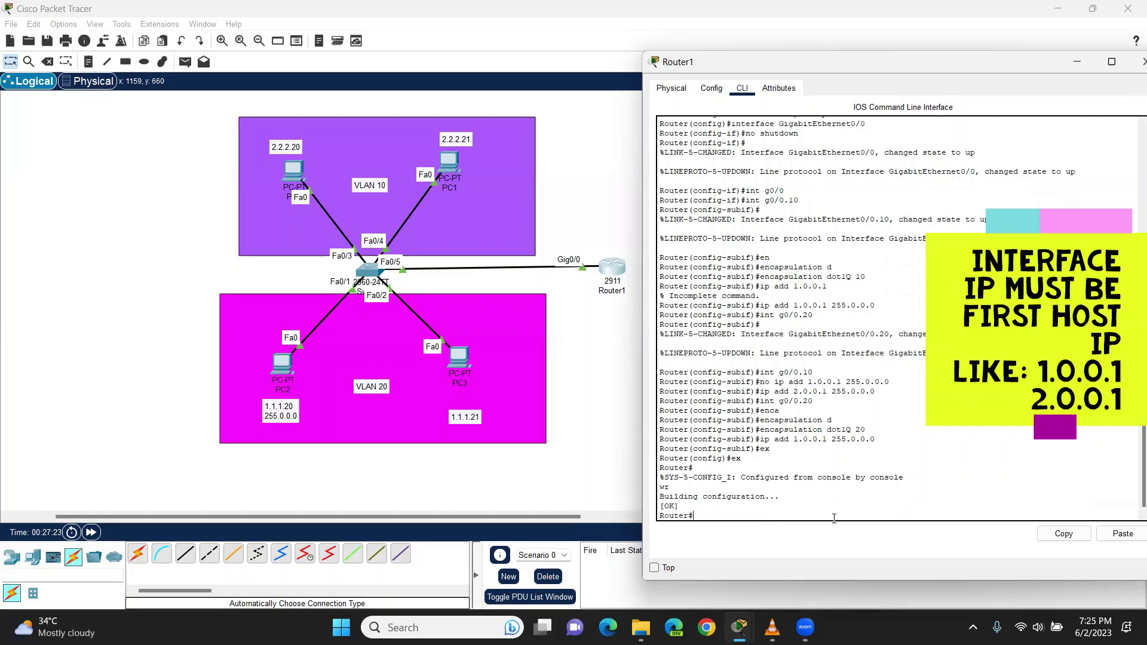
left_click(1143, 62)
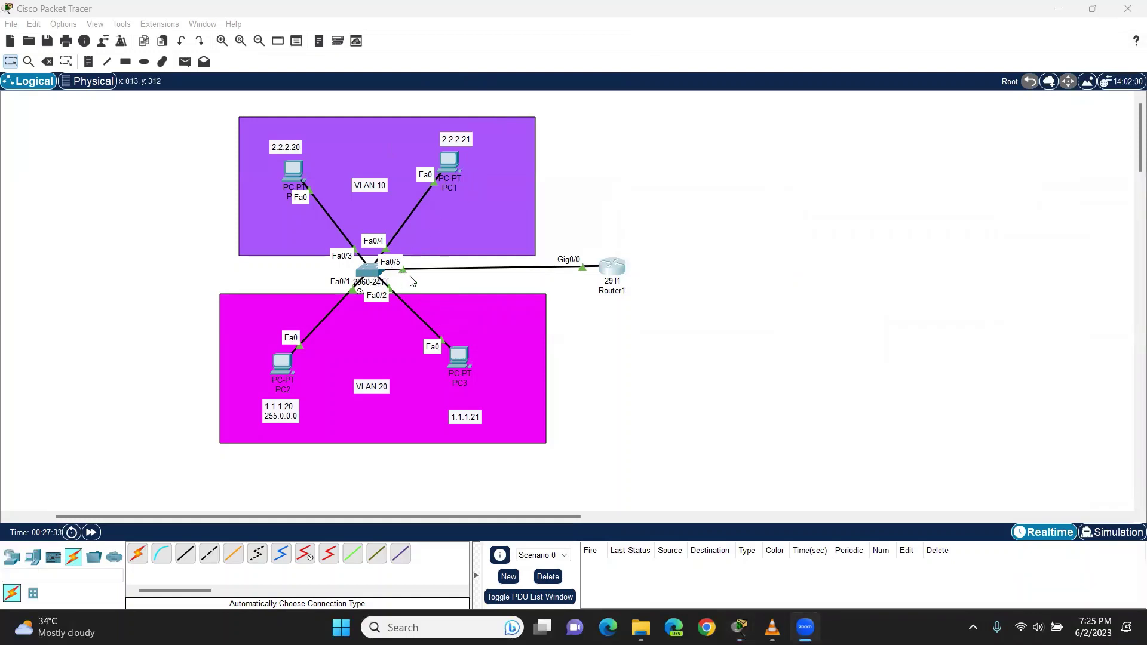
Nudge Router1 slightly downward in the topology and set Switch0's interface f0/5 to trunk mode
left_click_drag(612, 267, 612, 275)
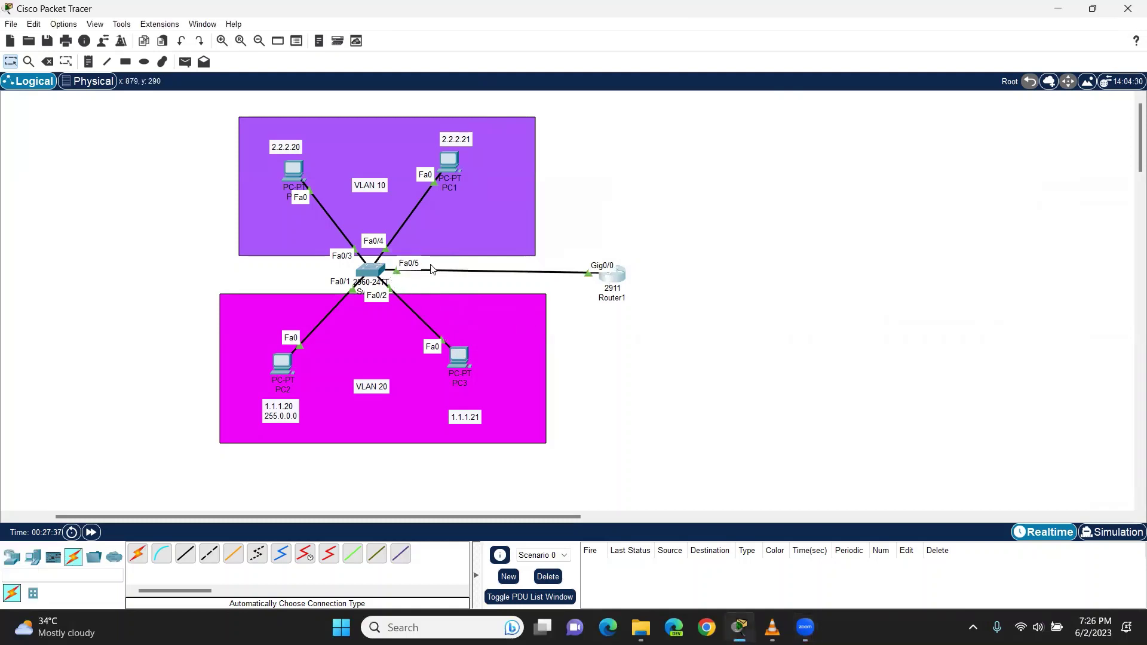
left_click(378, 278)
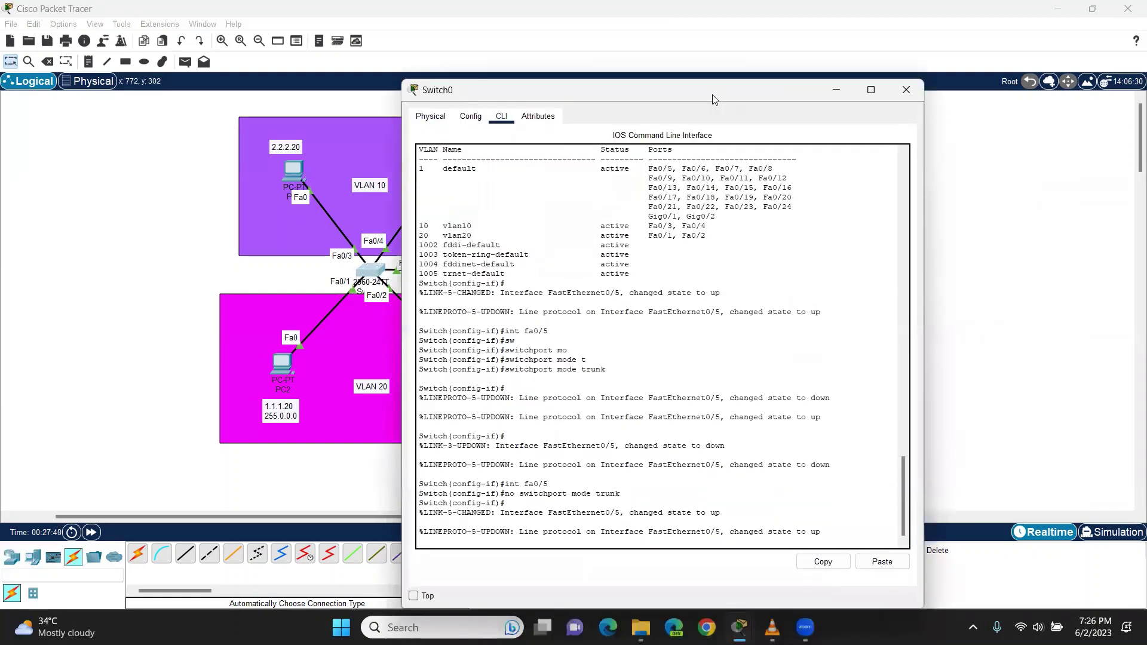
left_click_drag(713, 98, 946, 98)
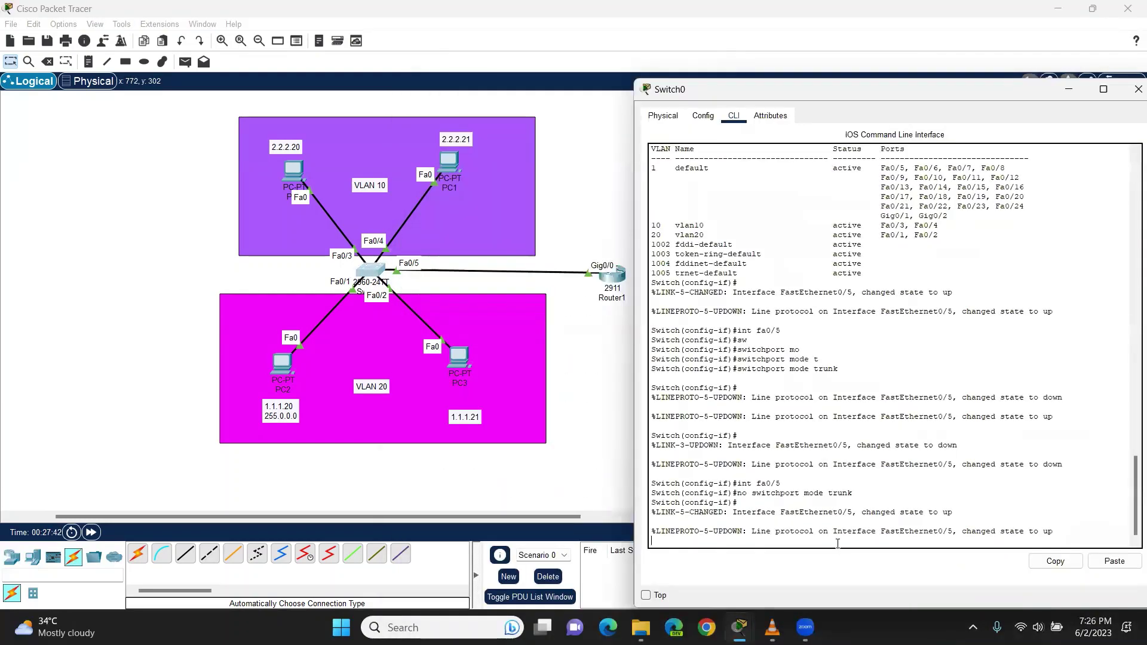
key("Return")
type("int f0/5")
key("Return")
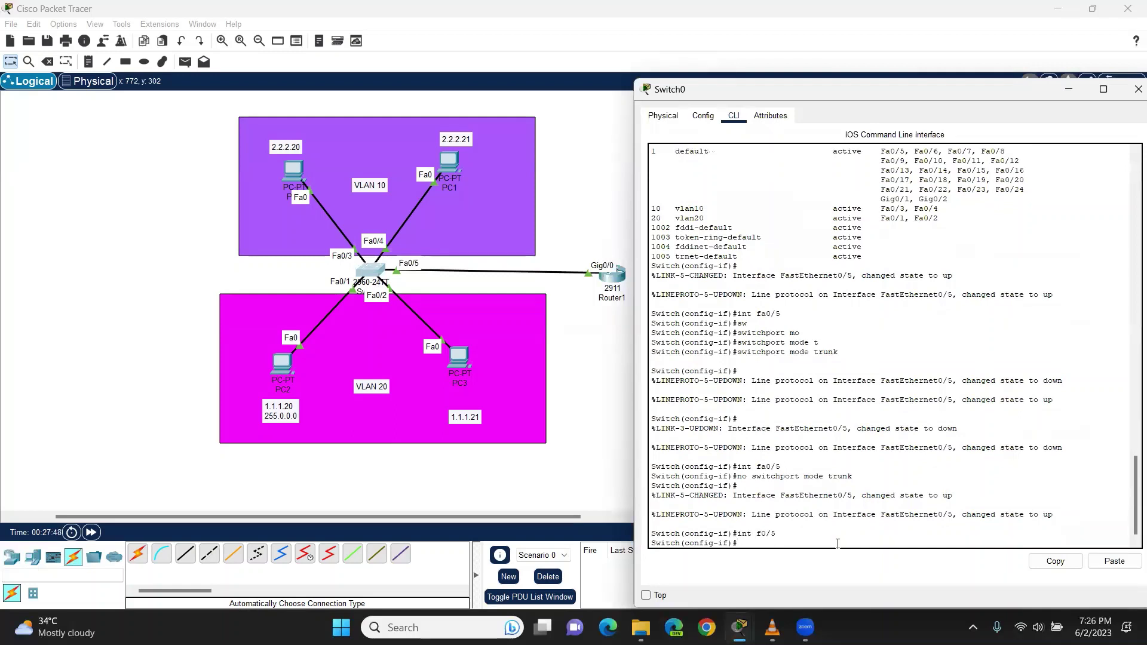
type("sw")
key("Tab")
type("m")
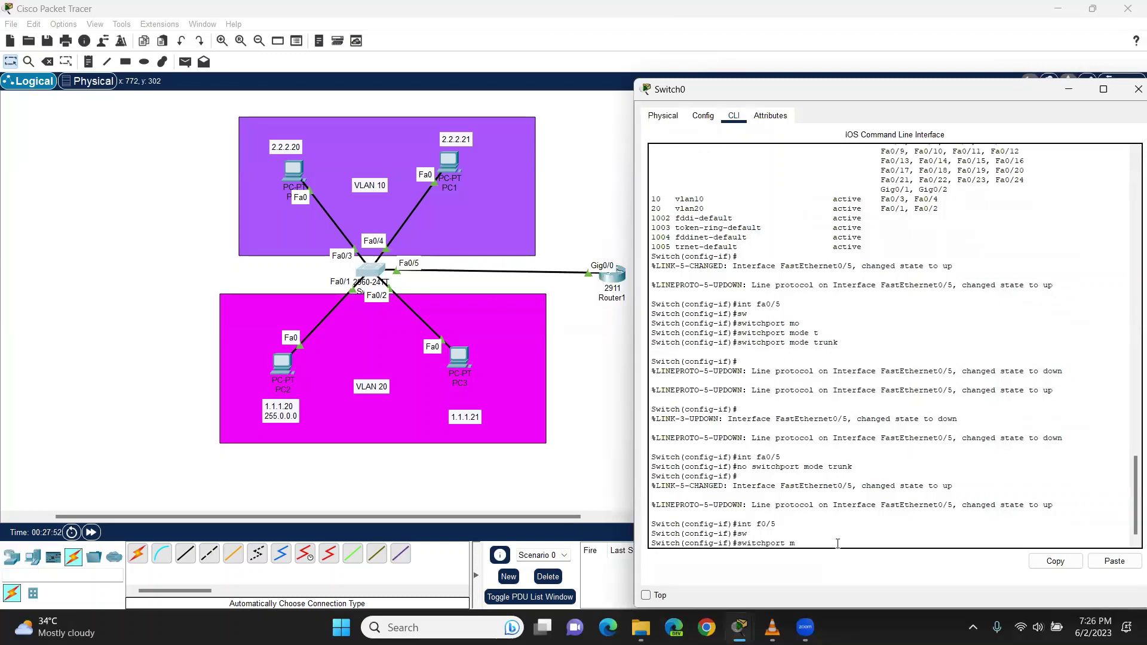
key("Tab")
type("t")
key("Return")
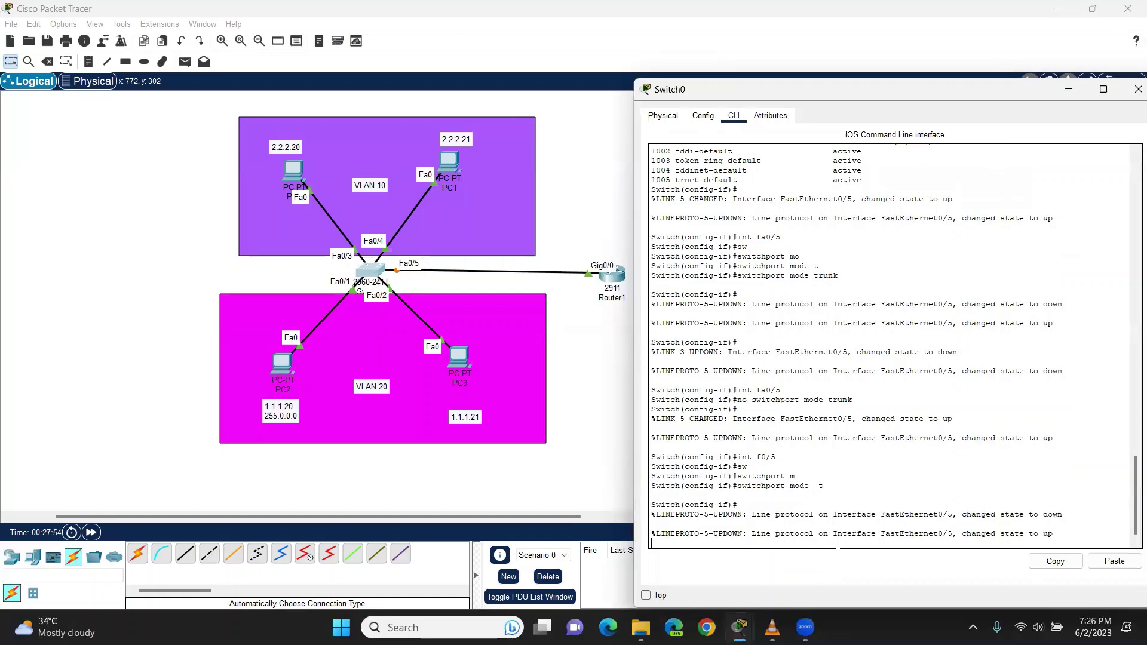
left_click(1139, 89)
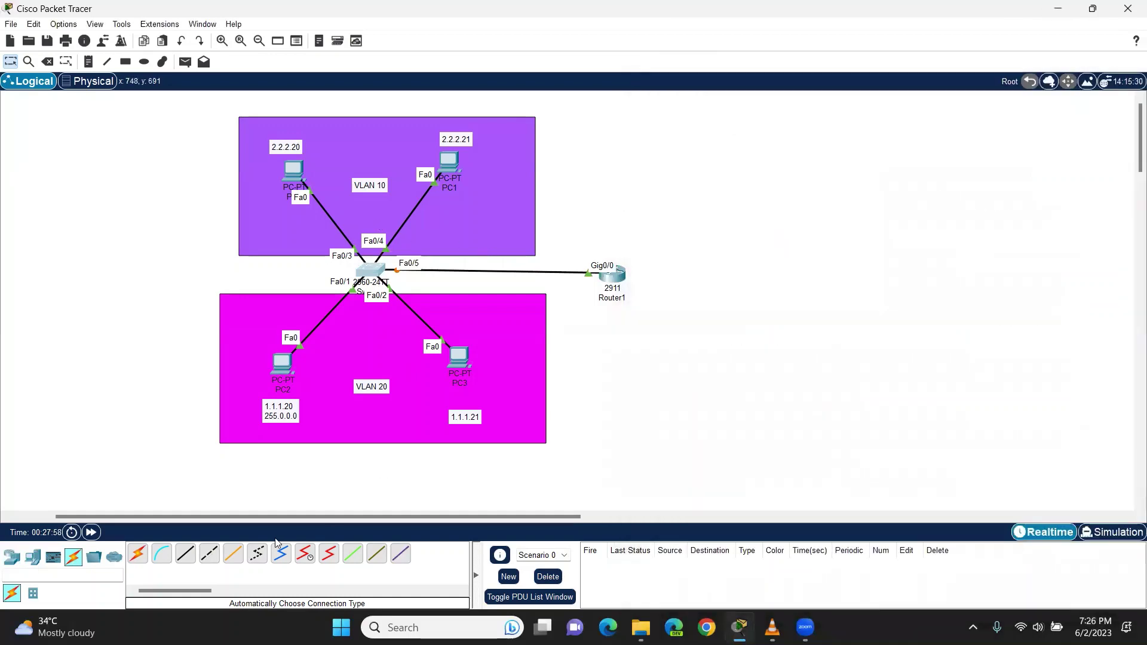
Fast-forward the network time and test PC3 to PC1 with a simple PDU, clearing the scenario's PDU list
left_click(93, 535)
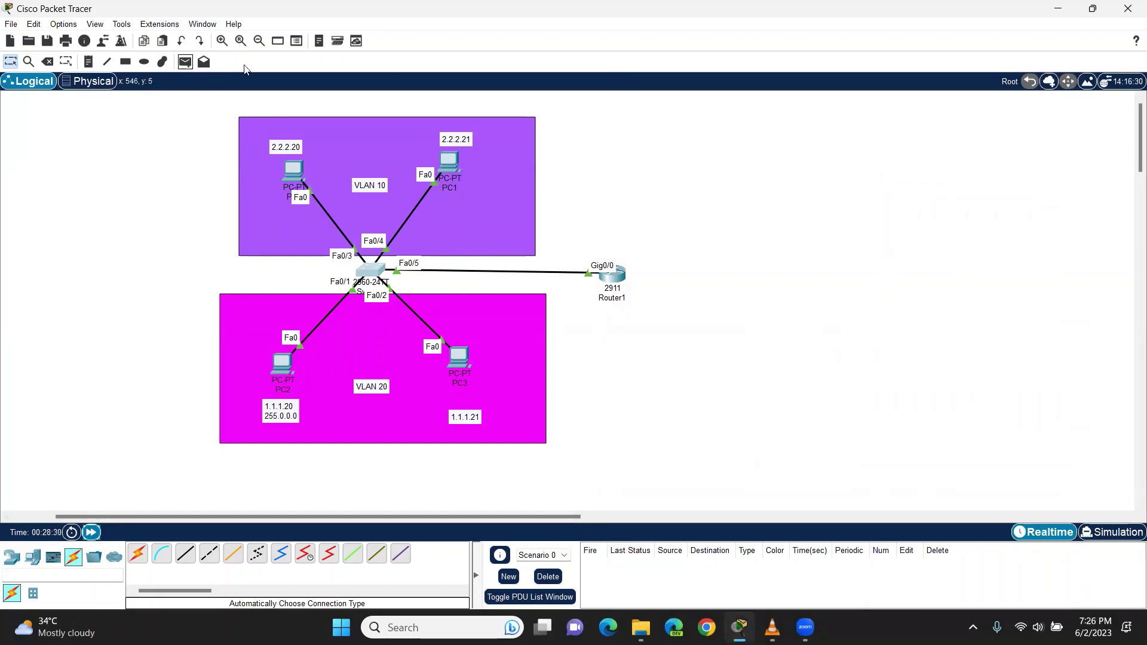
left_click(185, 61)
left_click(466, 356)
left_click(458, 170)
left_click(548, 577)
Send simple PDUs from PC3 to PC1 and from PC2 to PC0, and clear the PDU list
left_click(185, 61)
left_click(460, 357)
left_click(451, 170)
left_click(185, 62)
left_click(281, 362)
left_click(296, 172)
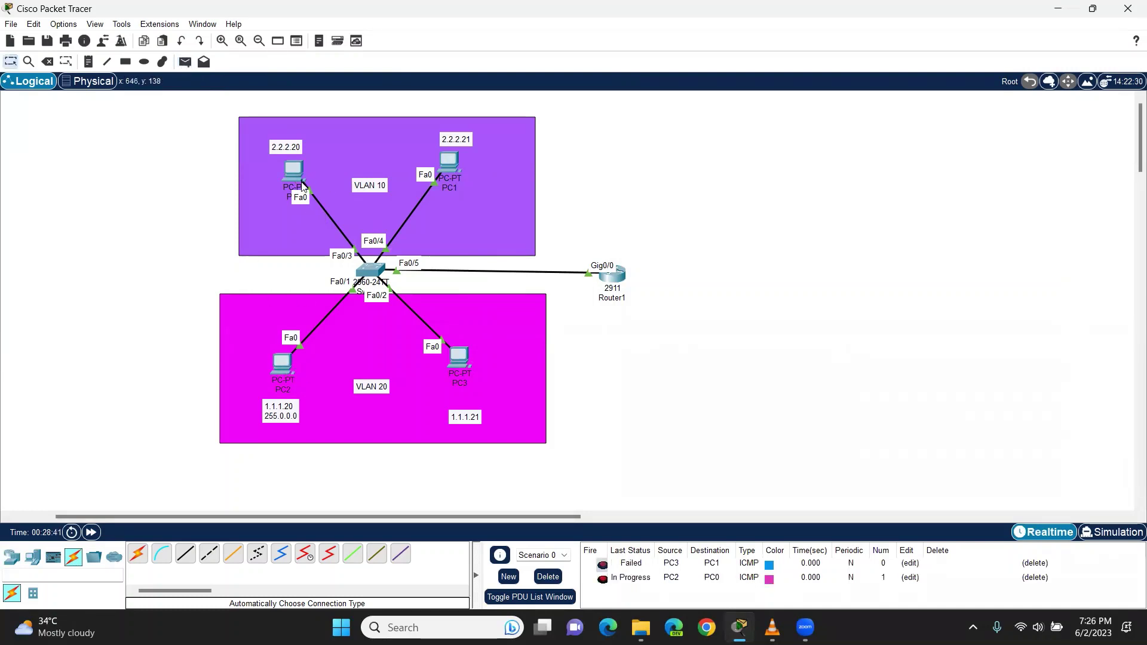
left_click(541, 579)
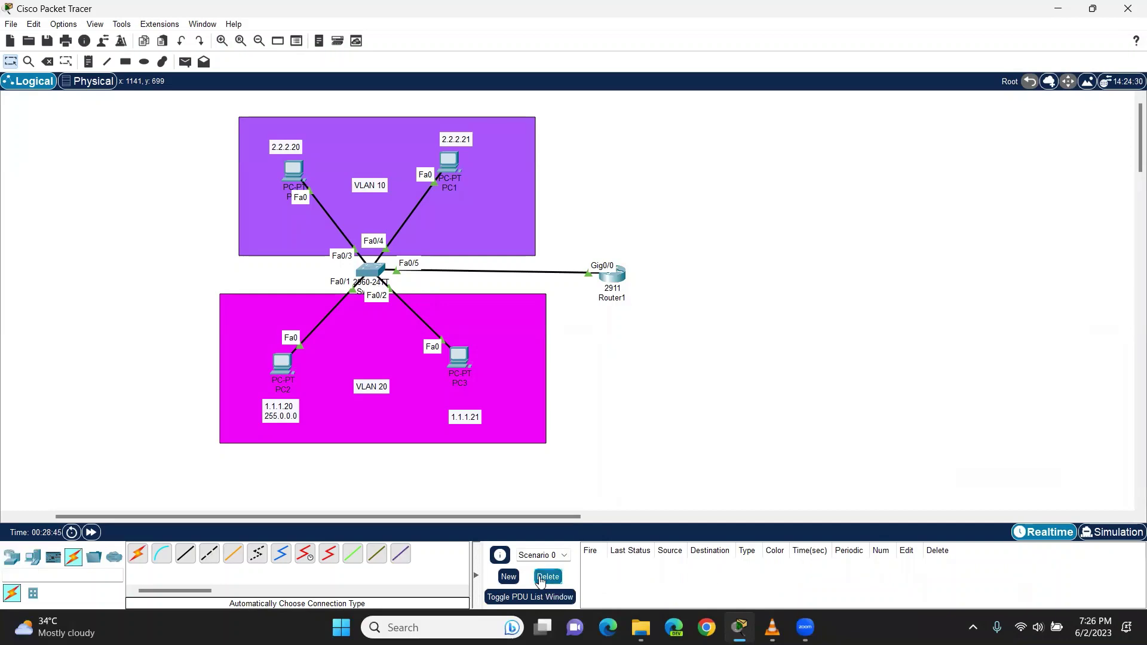
Set PC3's default gateway to 1.0.0.1 in its IP configuration and close the PC3 window
left_click(460, 358)
left_click(445, 160)
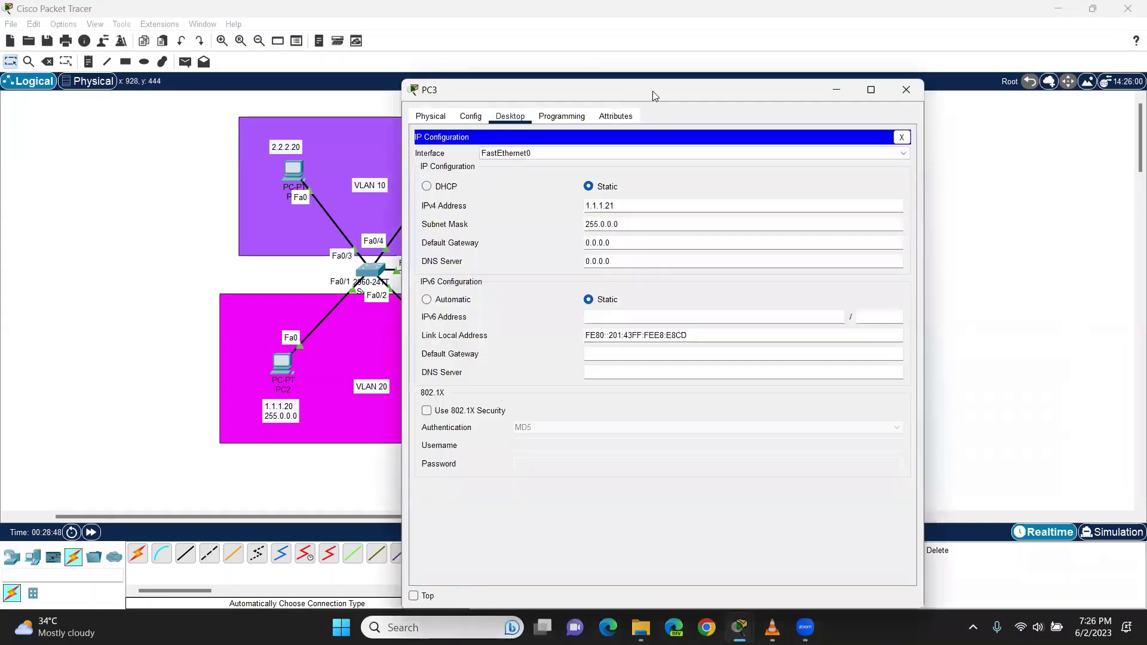
left_click_drag(654, 94, 907, 94)
double_click(879, 241)
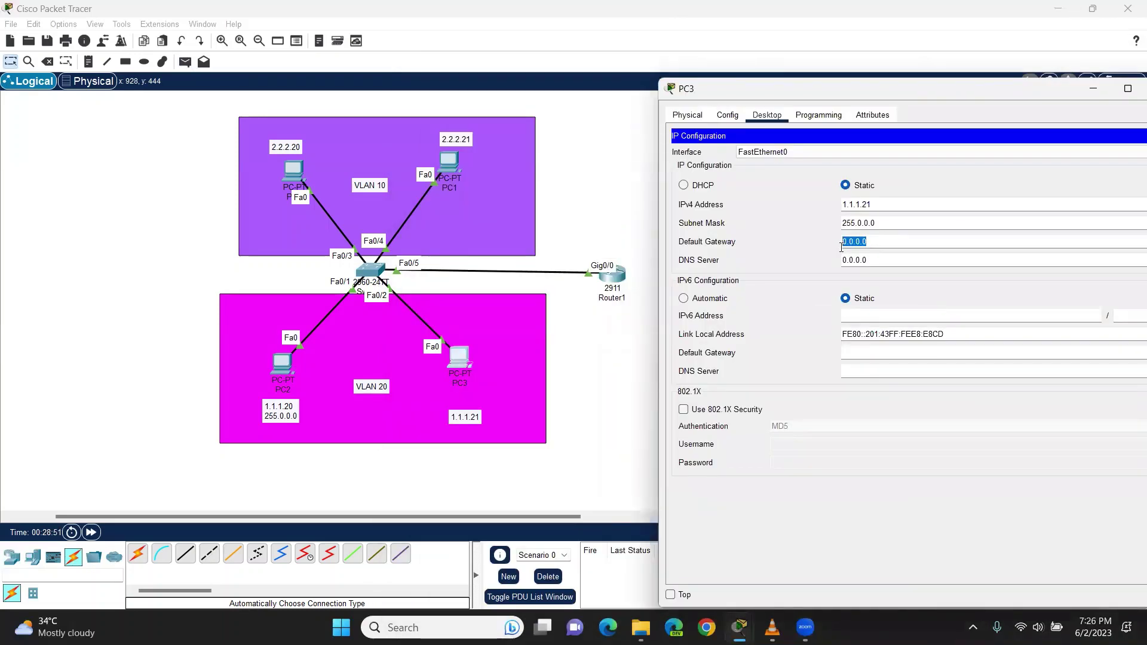
type("1")
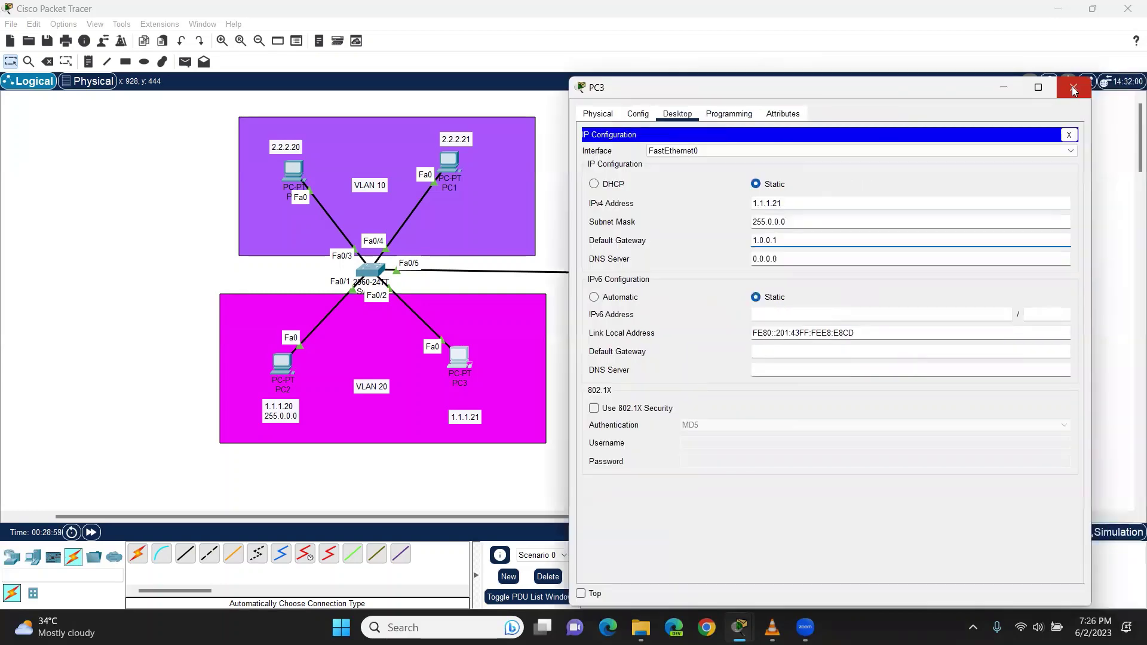
left_click(1072, 86)
Set PC2's default gateway to 1.0.0.1 in its IP configuration and close the PC2 window
left_click(276, 360)
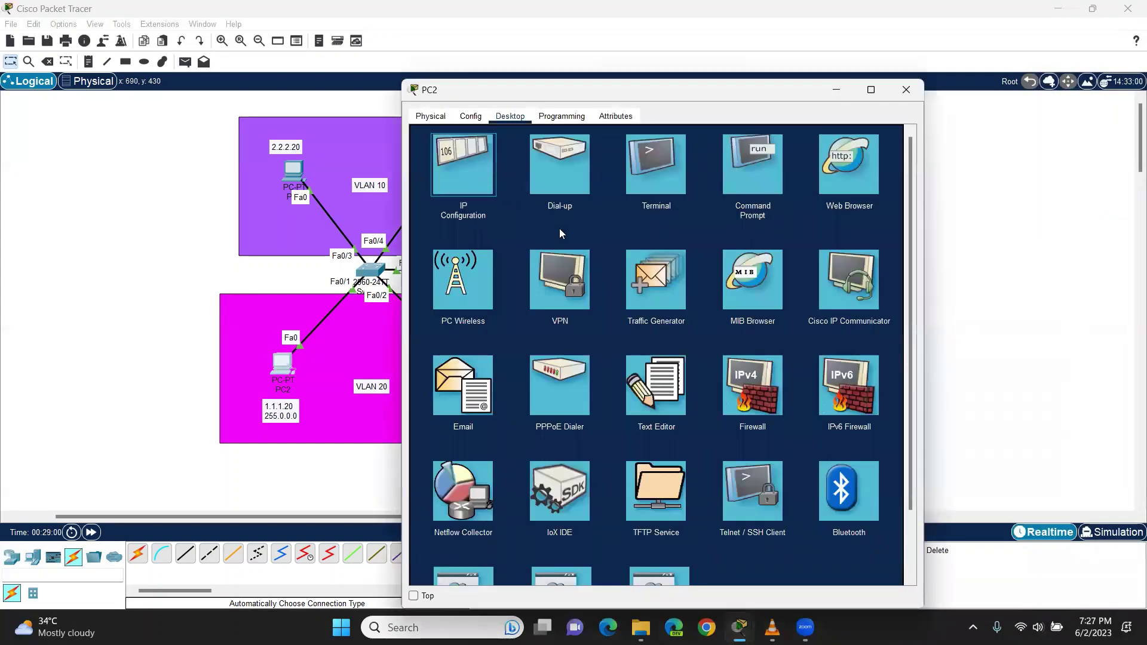
left_click(463, 170)
left_click_drag(613, 248, 574, 250)
type("1.0.0.1")
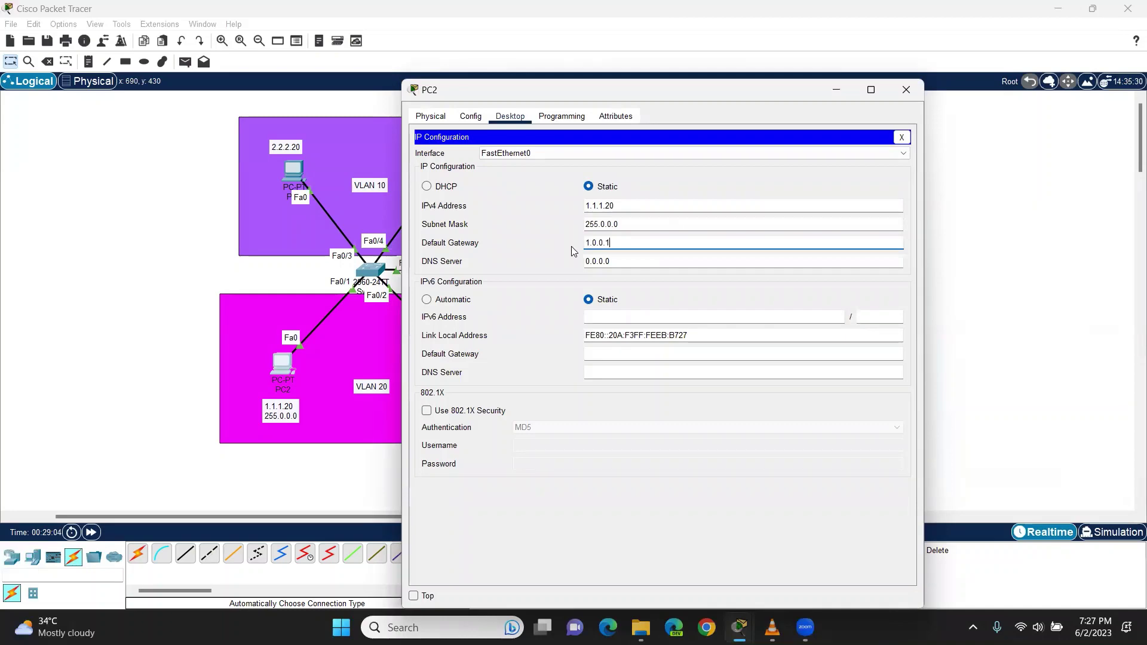
left_click(909, 91)
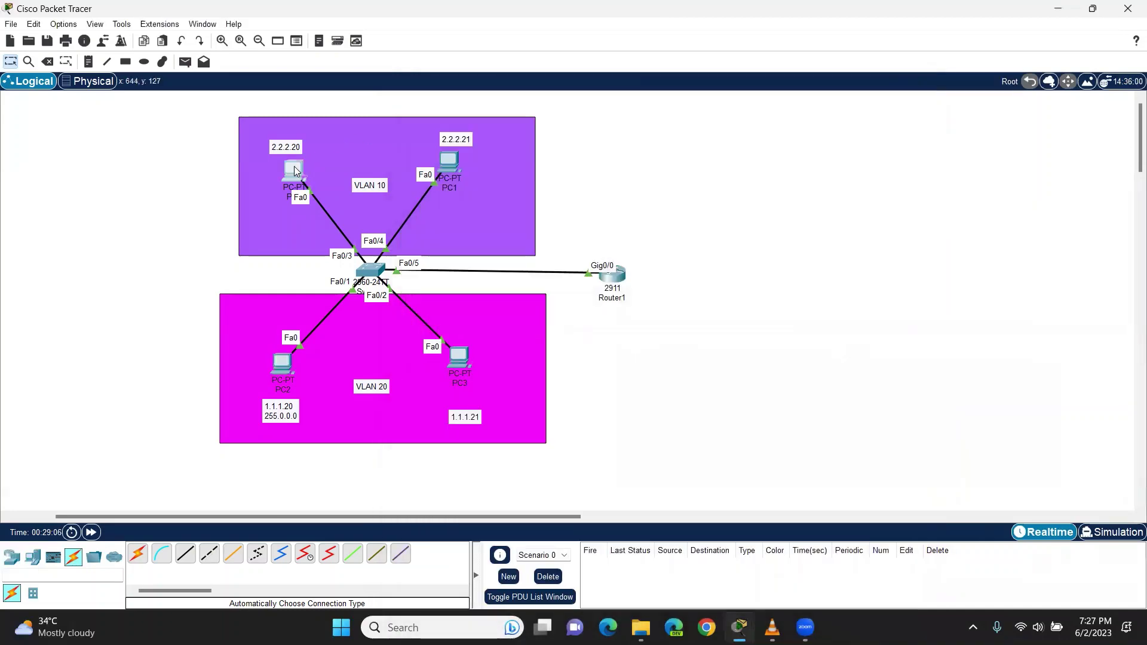
Set PC0's default gateway to 2.0.0.1 in its IP configuration and close the PC0 window
left_click(294, 166)
left_click(464, 170)
left_click_drag(621, 241, 568, 244)
type("2.0.0.")
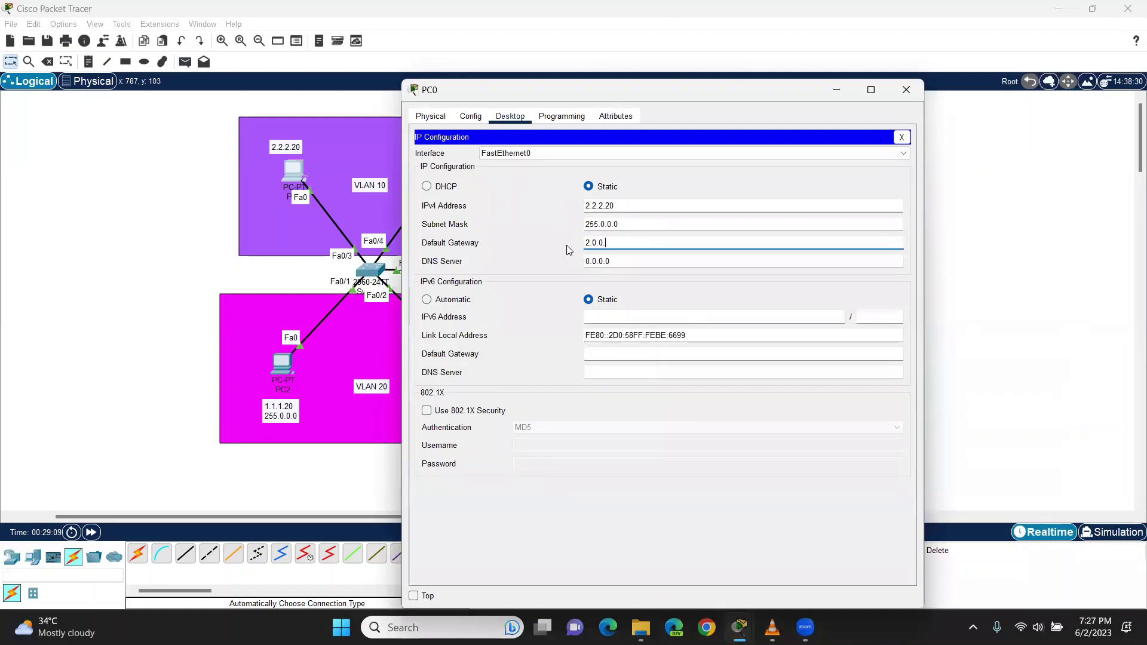
type("1")
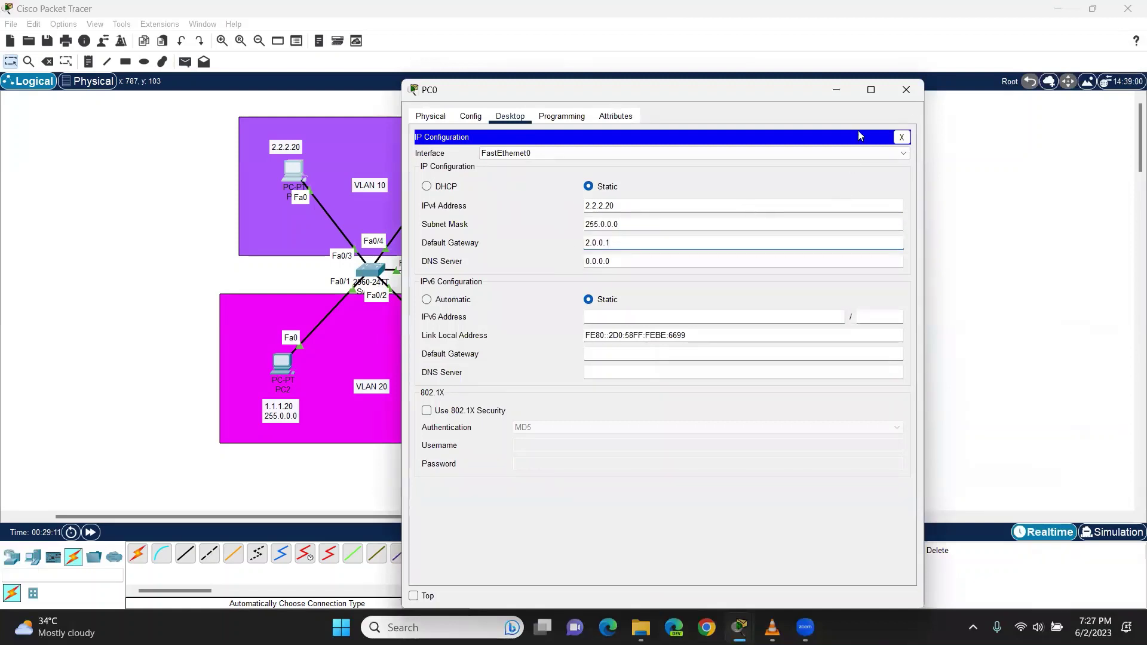
left_click(907, 90)
Set PC1's default gateway to 2.0.0.1, check it against the IPv4 address and close the PC1 window
left_click(448, 171)
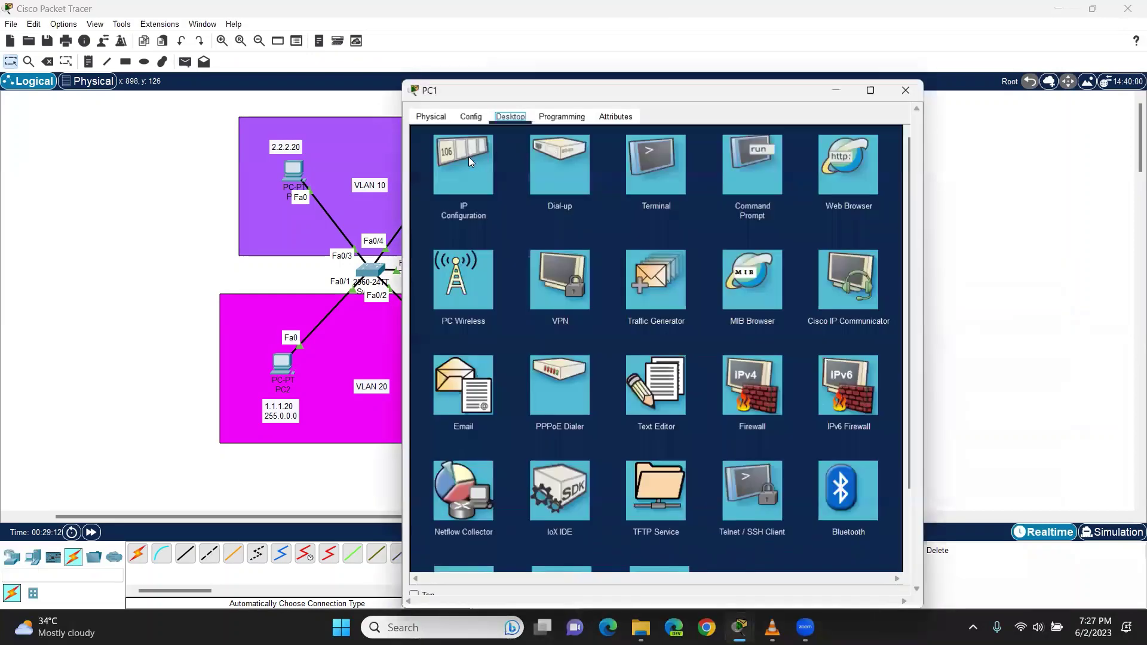
left_click(463, 251)
left_click_drag(603, 244, 581, 249)
type("2.0.0.1")
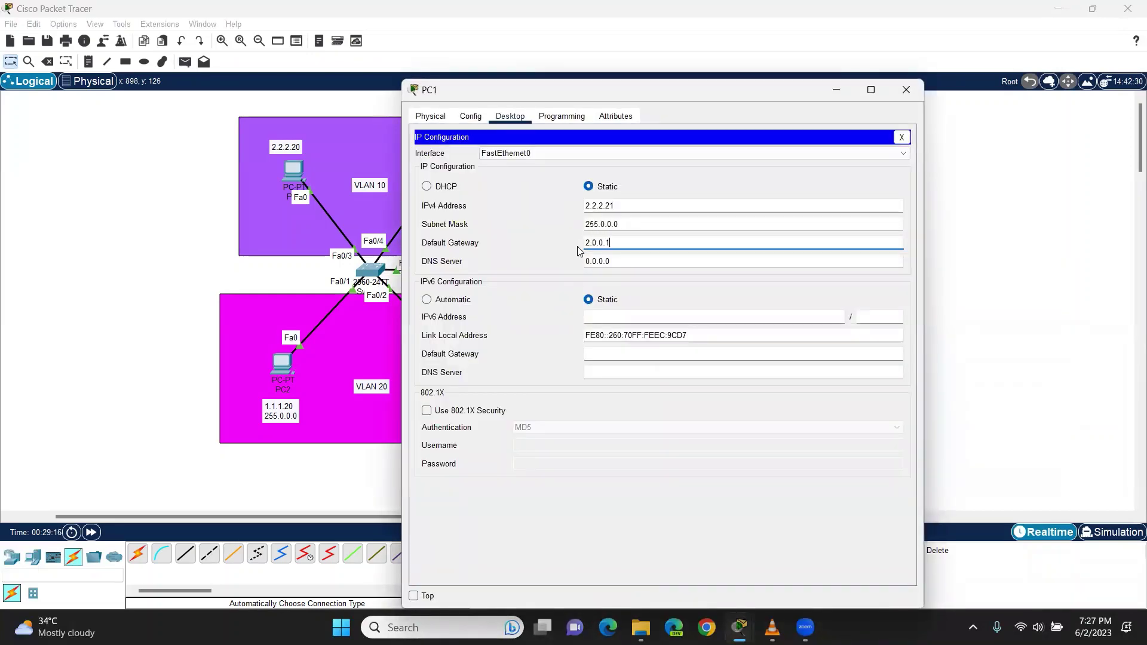
left_click_drag(612, 244, 580, 247)
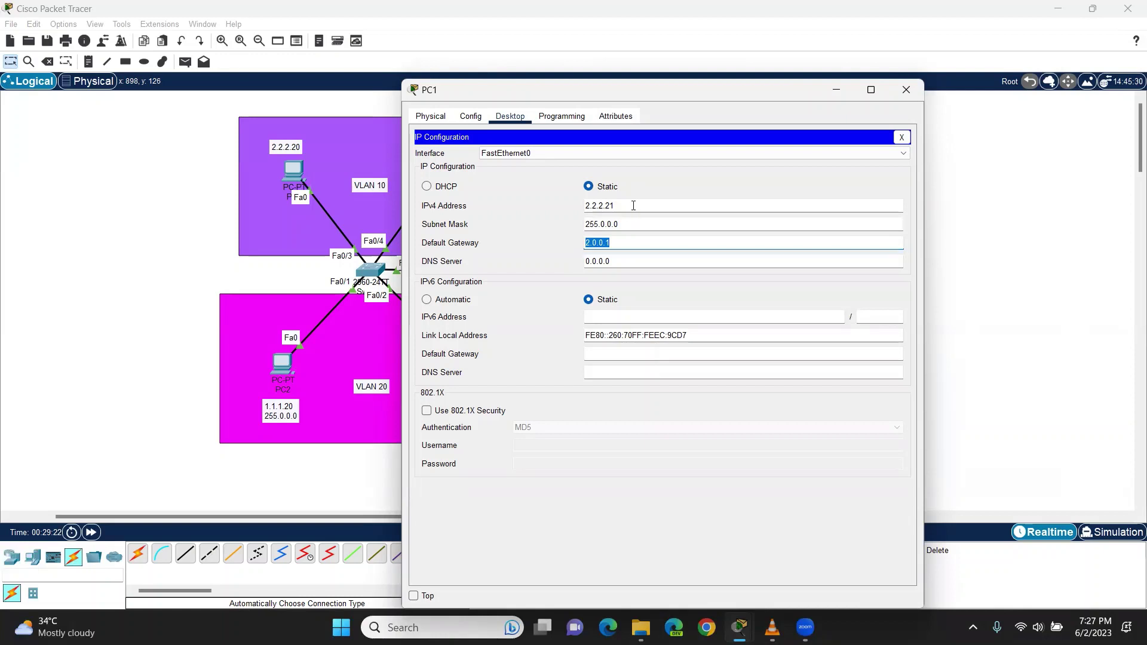
left_click_drag(614, 206, 555, 209)
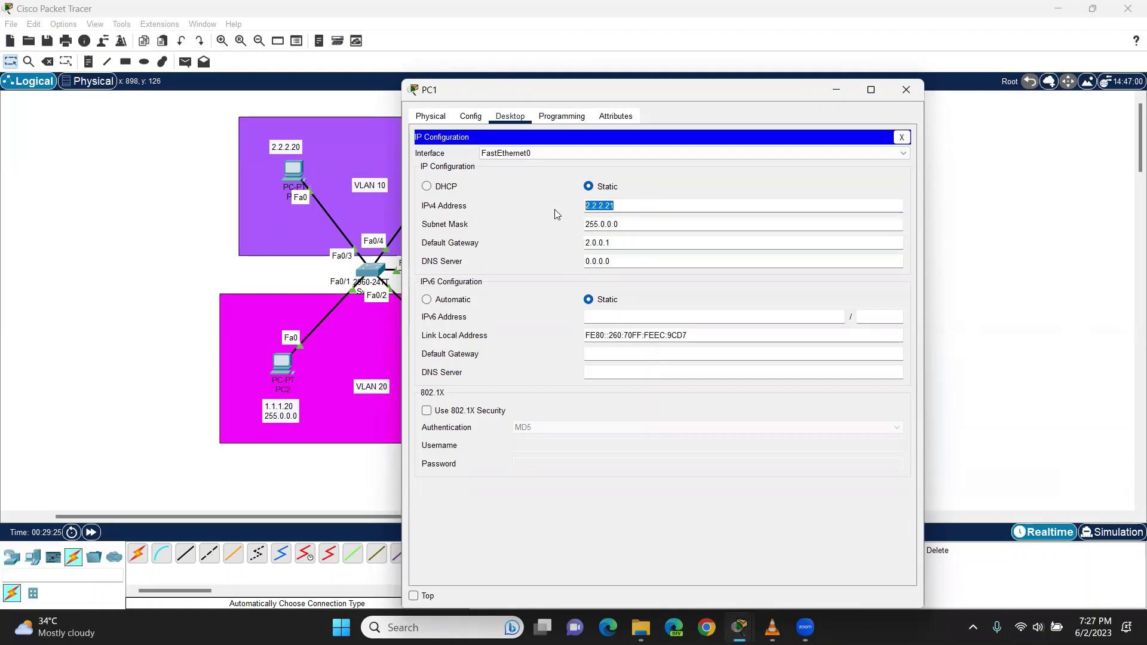
left_click(612, 245)
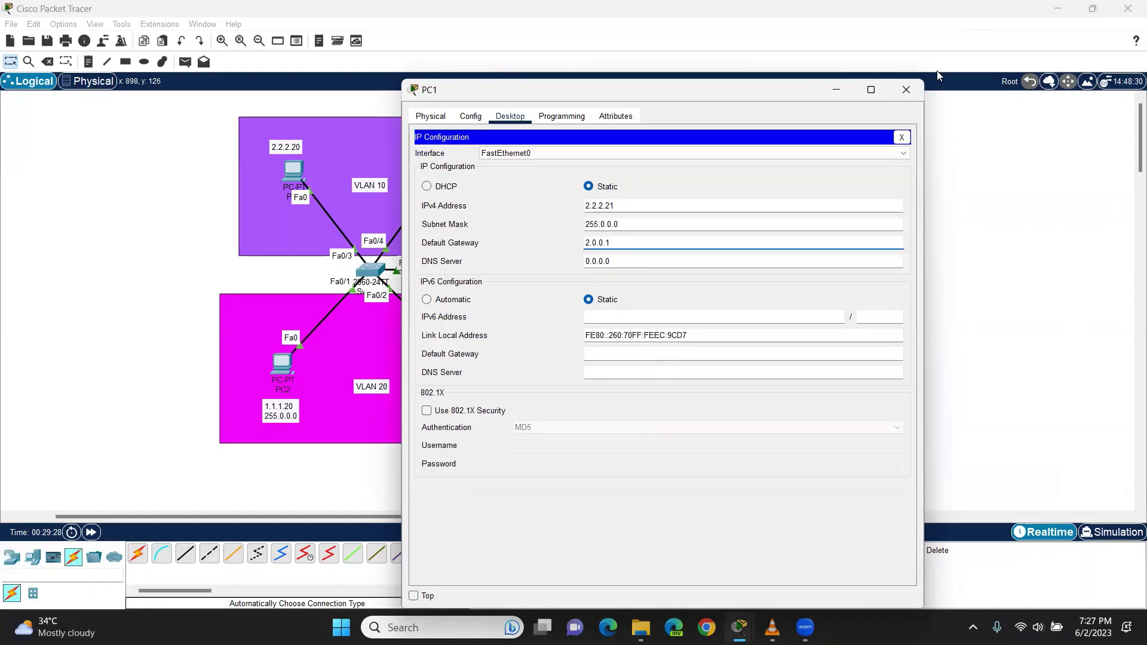
left_click(907, 91)
Send simple PDUs from PC3 to Router1 and from PC3 to PC1, and clear the PDU list
left_click(185, 62)
left_click(461, 359)
left_click(619, 277)
left_click(184, 63)
left_click(461, 358)
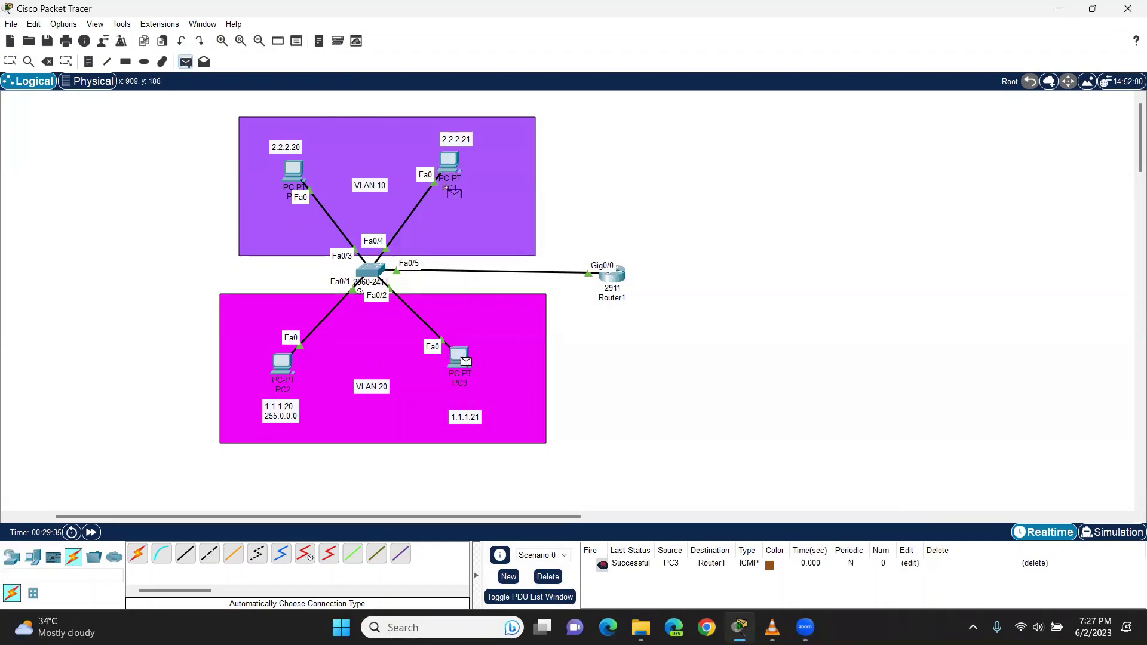
left_click(451, 169)
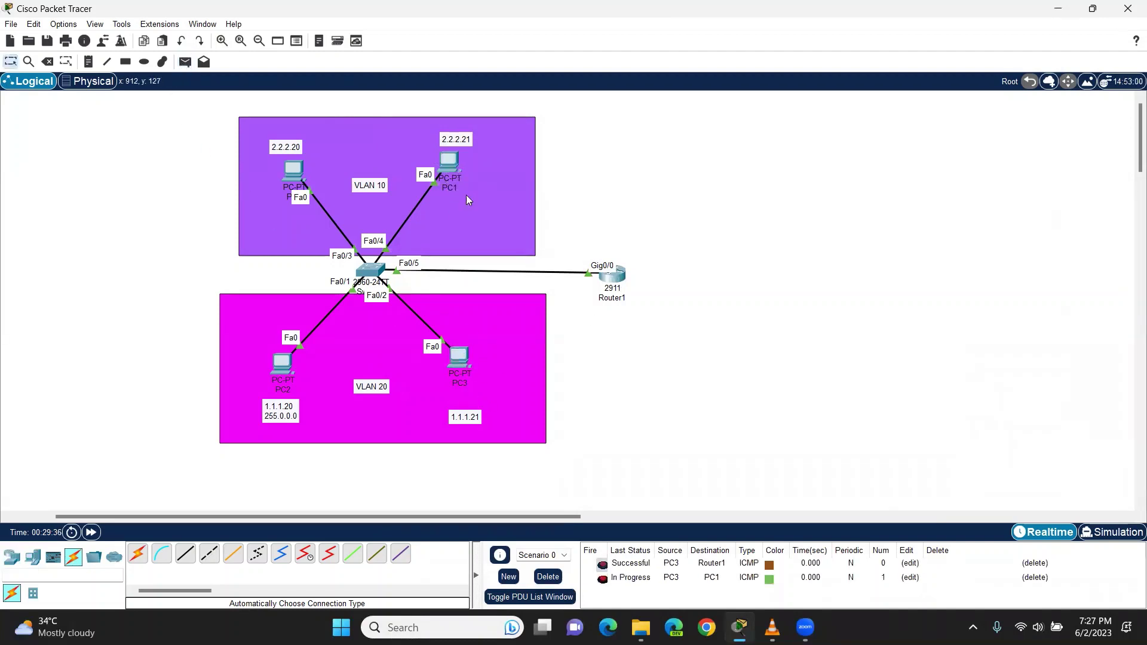
left_click(548, 576)
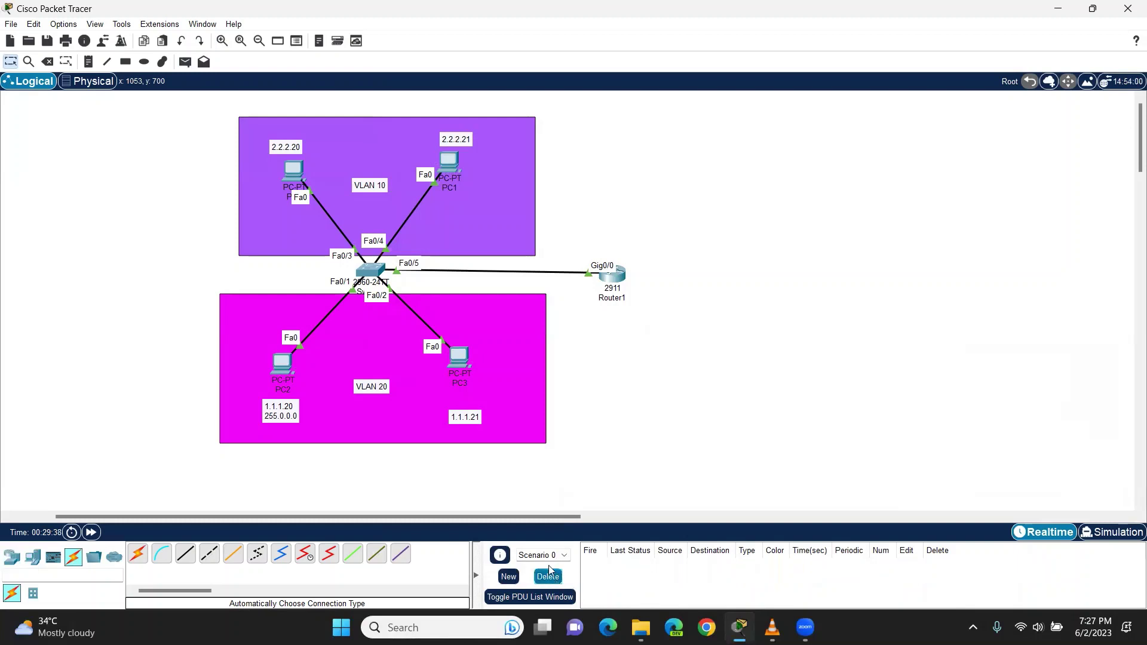
Test inter-VLAN connectivity with simple PDUs from PC3 to PC1 and PC2 to PC0, and clear the PDU list
left_click(184, 61)
left_click(462, 359)
left_click(448, 165)
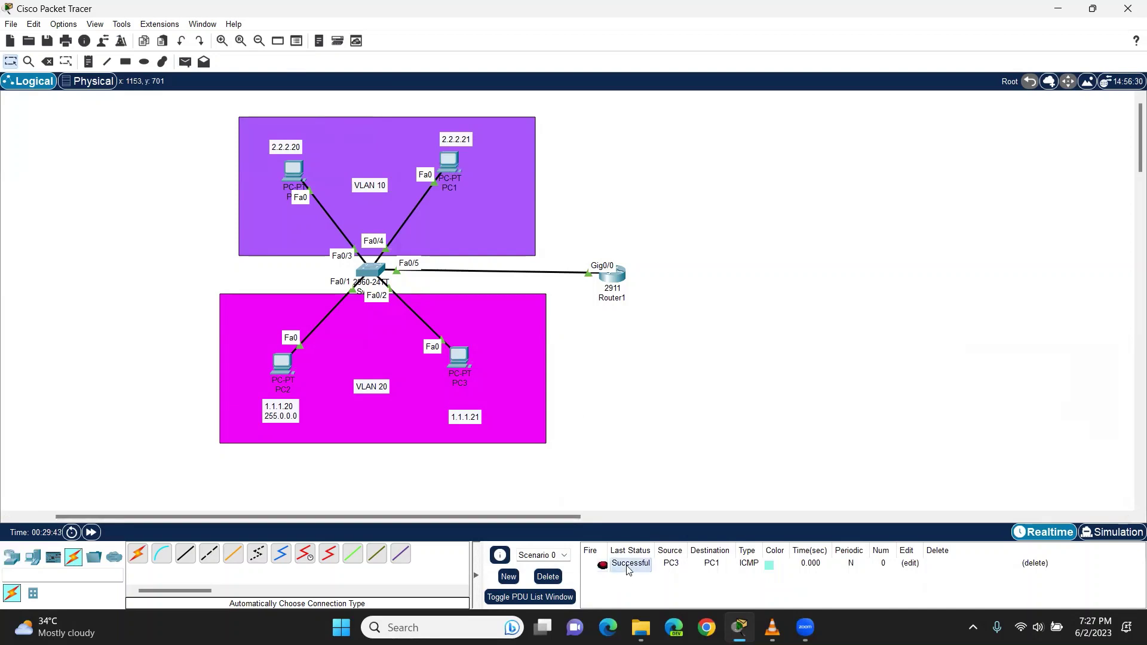
left_click(184, 62)
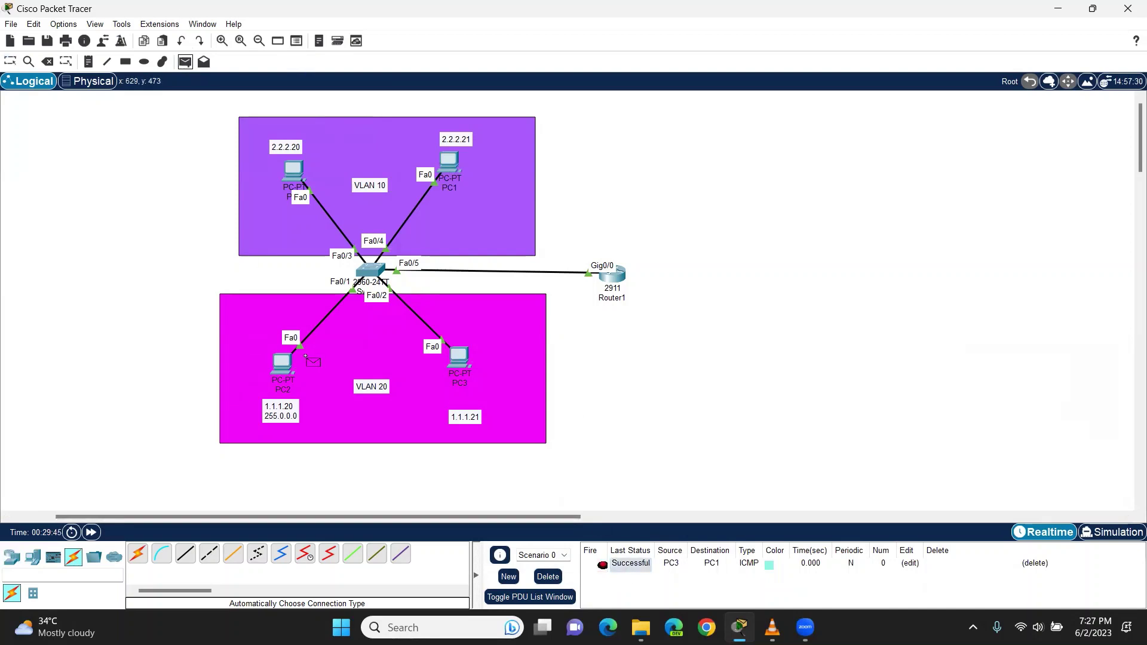
left_click(286, 362)
left_click(299, 172)
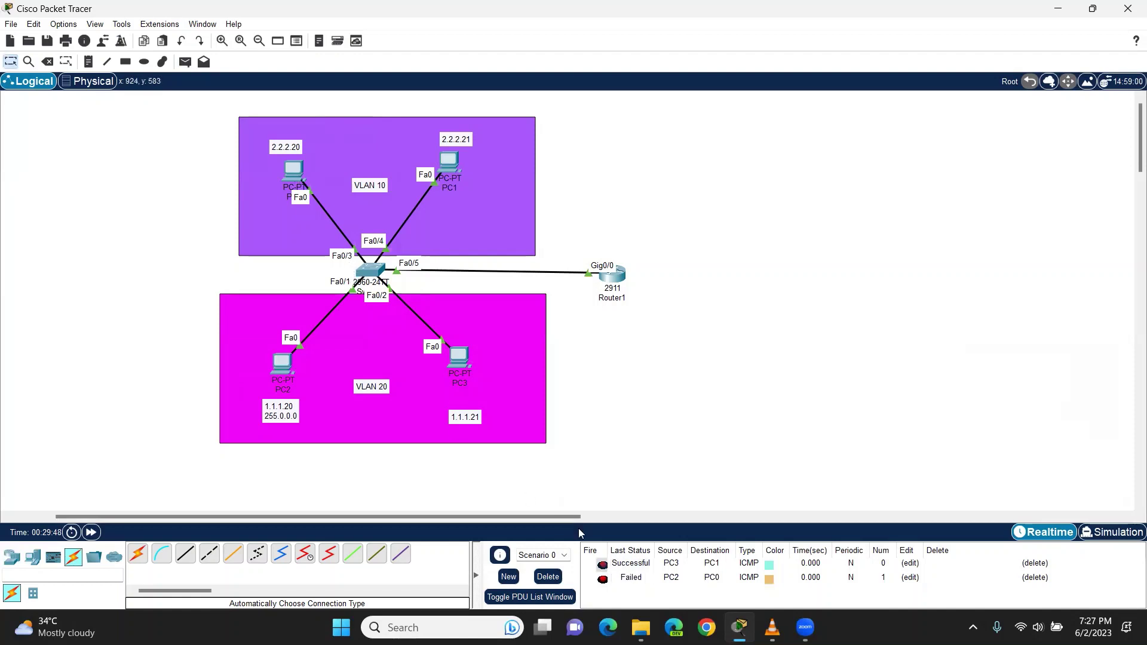
left_click(548, 577)
Repeat the connectivity test with a simple PDU from PC2 to PC0
left_click(185, 61)
left_click(286, 364)
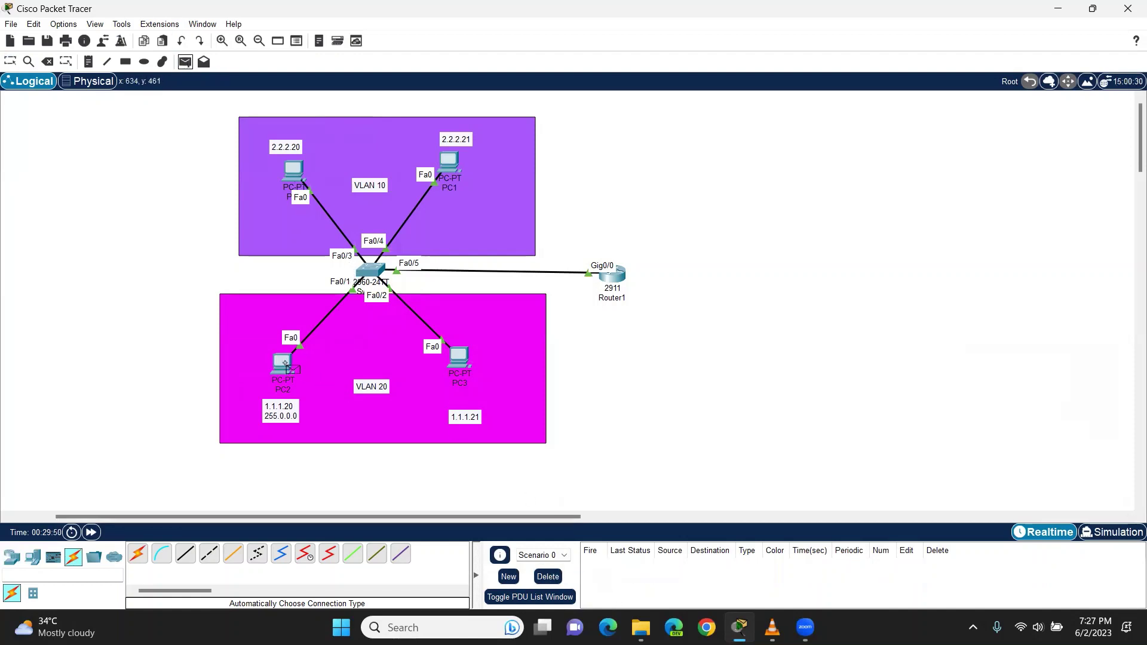
left_click(298, 179)
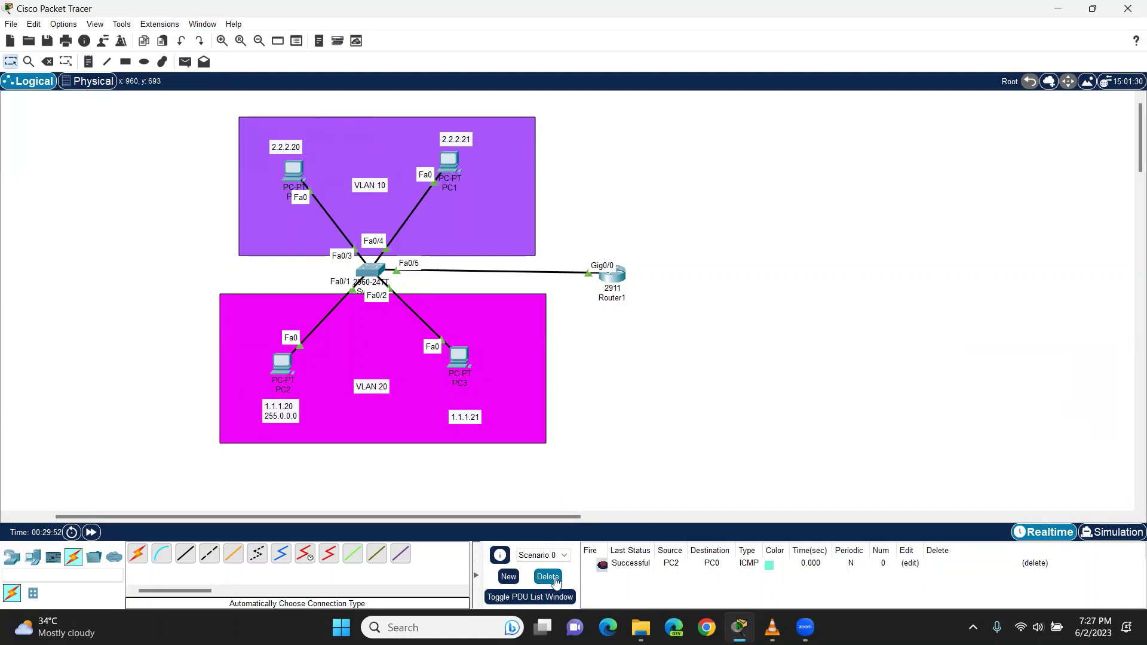